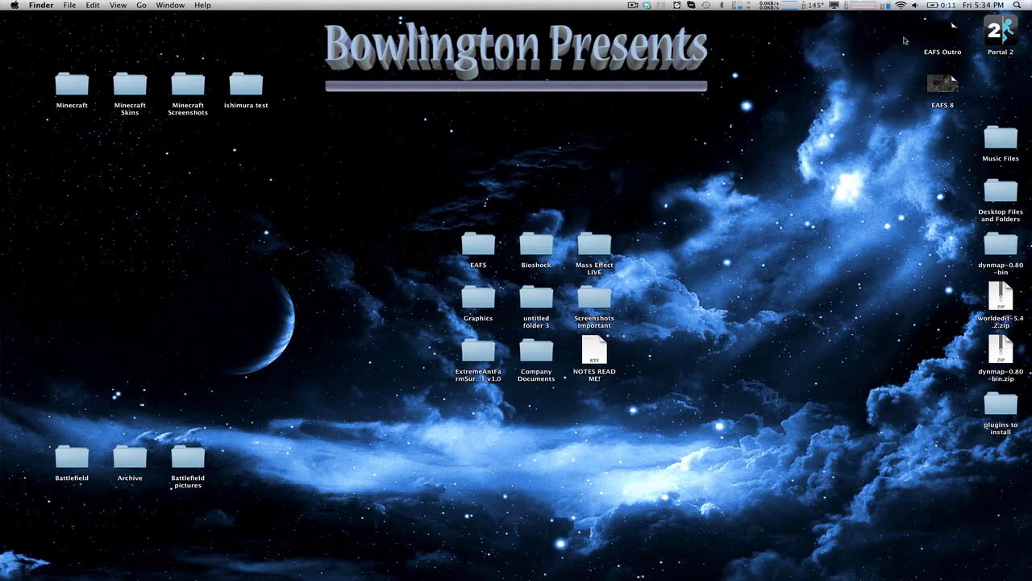
Step: Open the EAFS 8 project from the desktop and enlarge the timeline area to examine its tracks
{"action": "left_click_drag", "start_coordinate": [884, 39], "coordinate": [971, 167]}
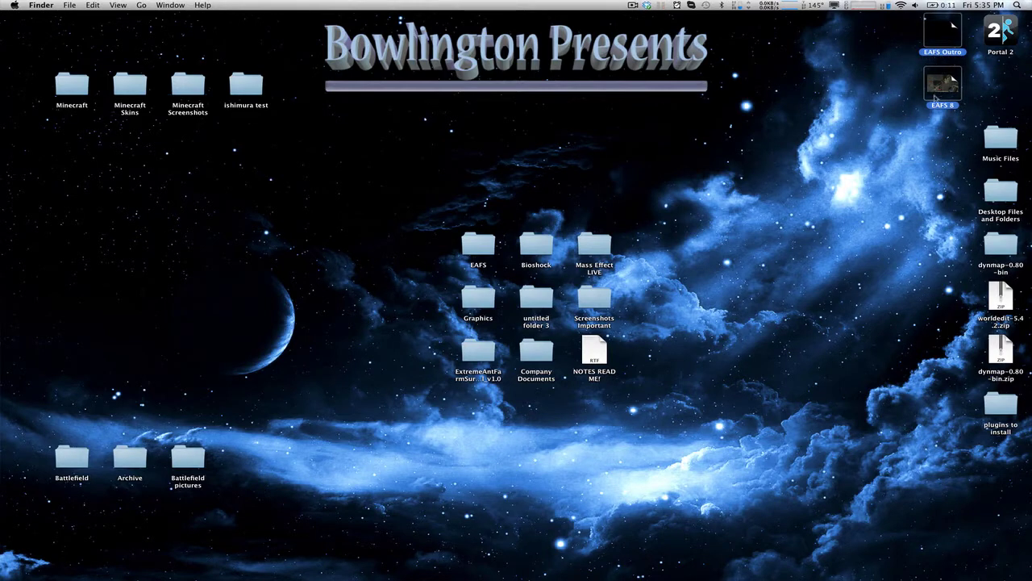
{"action": "left_click", "coordinate": [830, 85]}
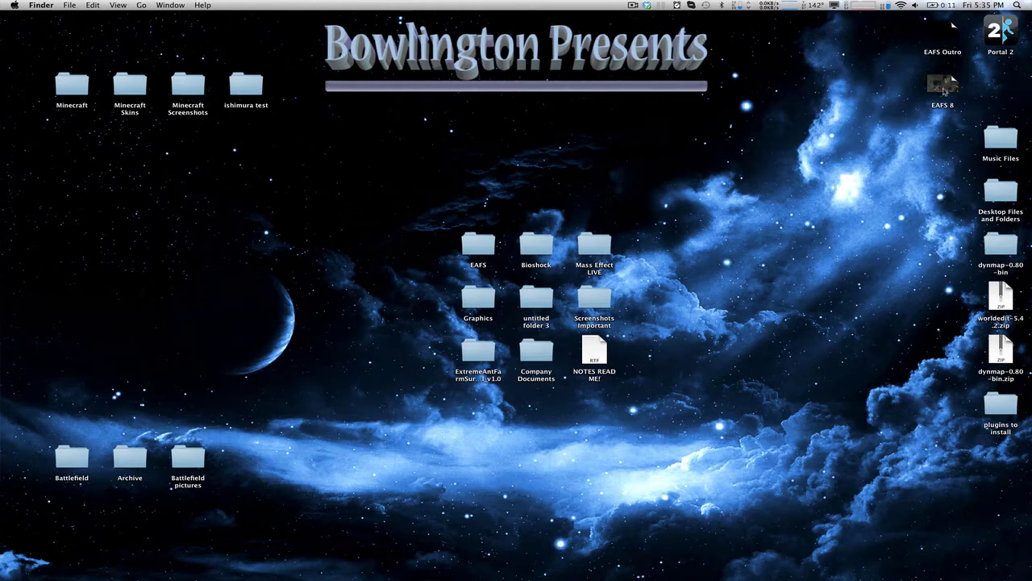
{"action": "double_click", "coordinate": [944, 85]}
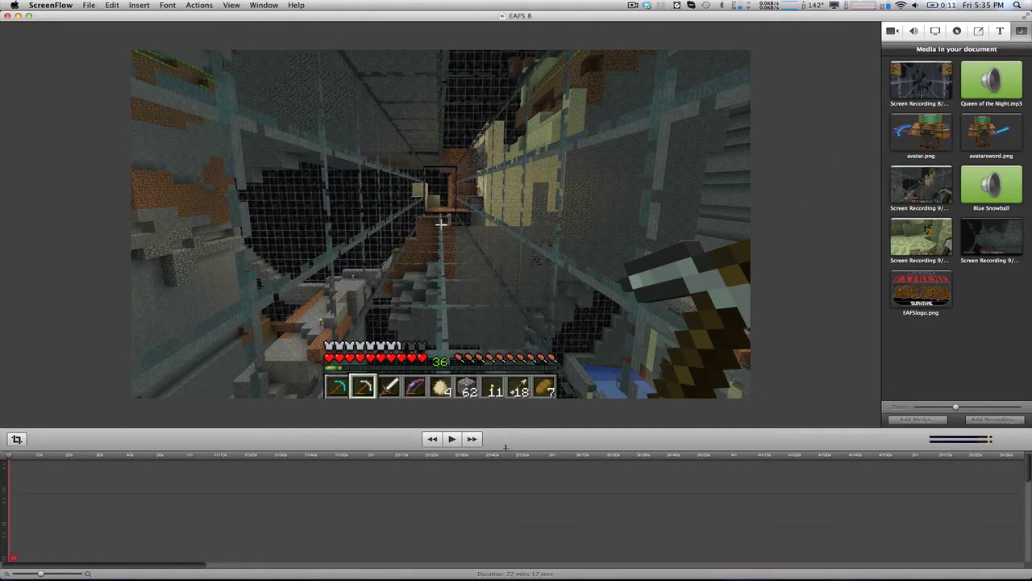
{"action": "left_click_drag", "start_coordinate": [506, 447], "coordinate": [506, 392]}
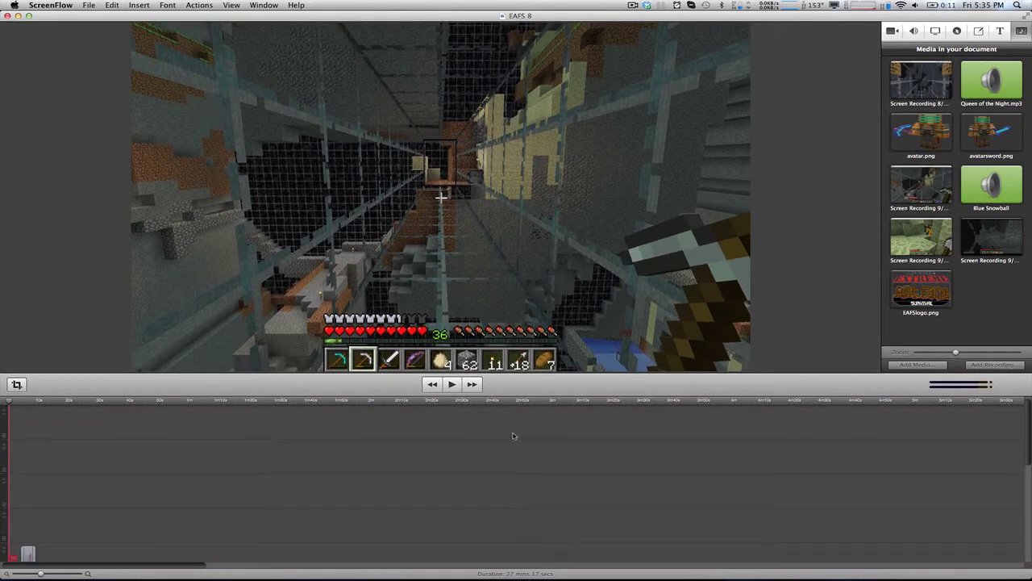
{"action": "scroll", "coordinate": [88, 516], "scroll_direction": "down", "scroll_amount": 5}
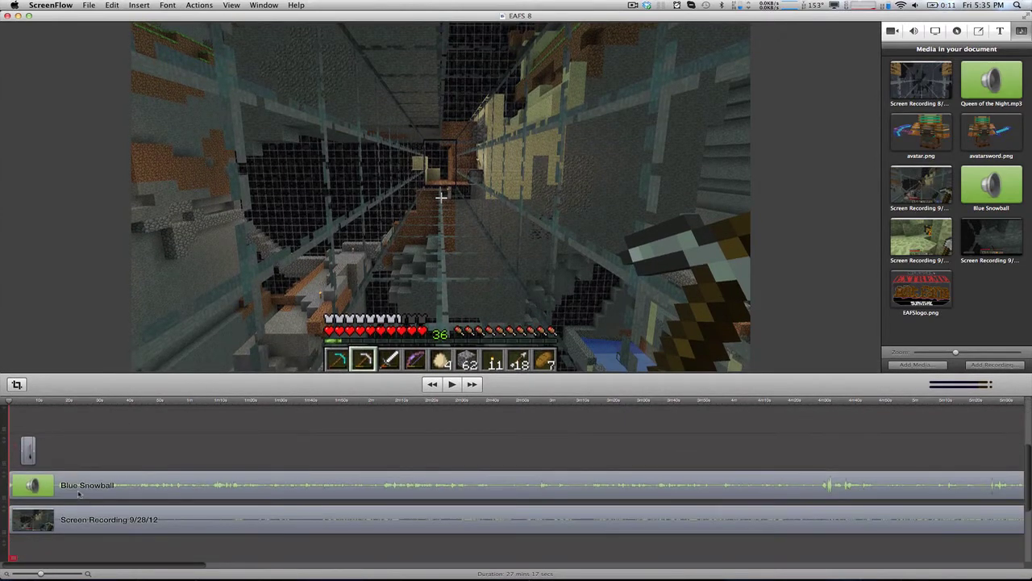
{"action": "scroll", "coordinate": [79, 493], "scroll_direction": "up", "scroll_amount": 5}
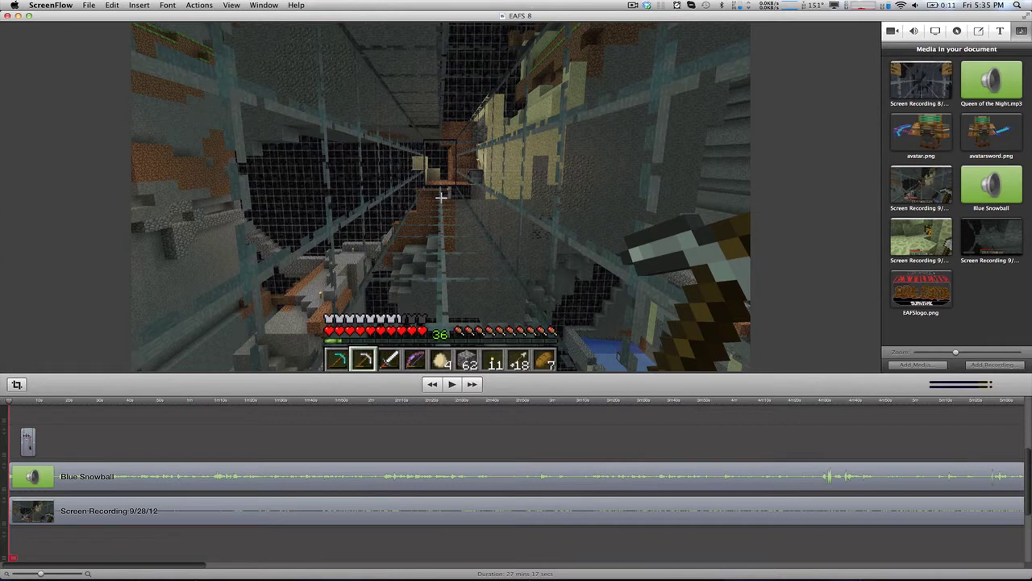
Step: Select the logo clip, the Blue Snowball audio clip and the Screen Recording 9/28/12 clip in turn to identify each track
{"action": "left_click_drag", "start_coordinate": [31, 440], "coordinate": [82, 496]}
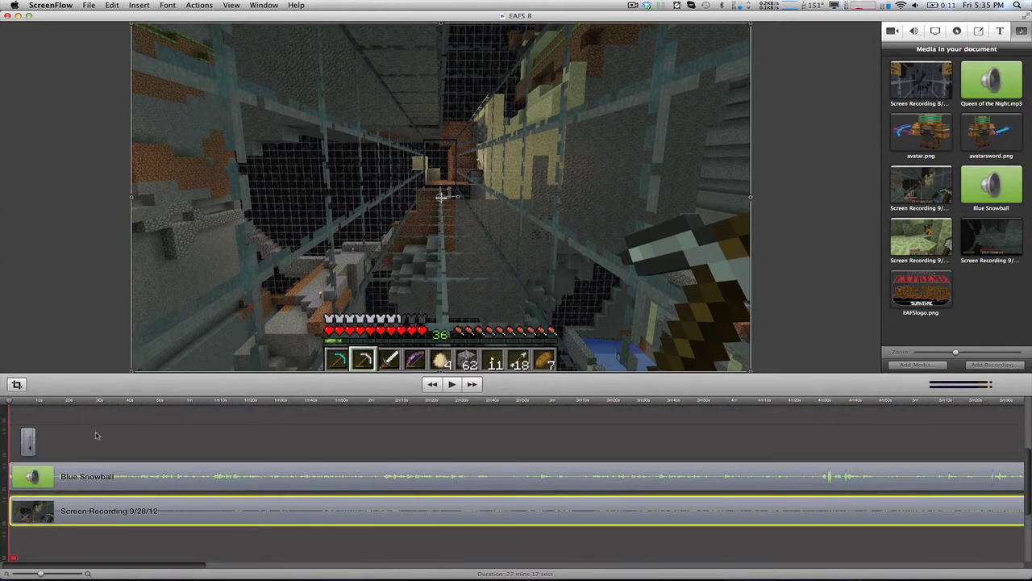
{"action": "left_click", "coordinate": [65, 335]}
{"action": "left_click", "coordinate": [33, 444]}
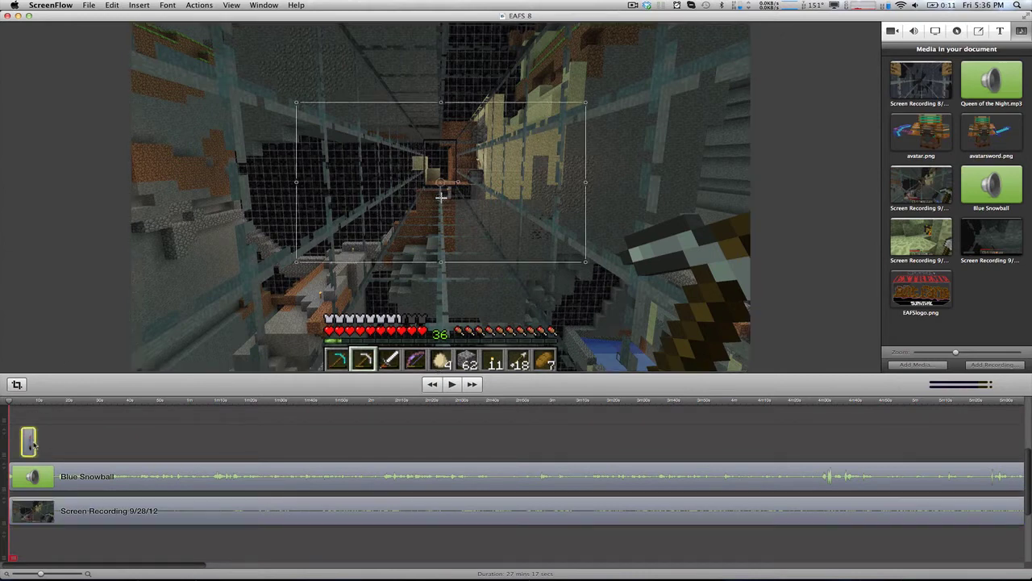
{"action": "left_click", "coordinate": [54, 479]}
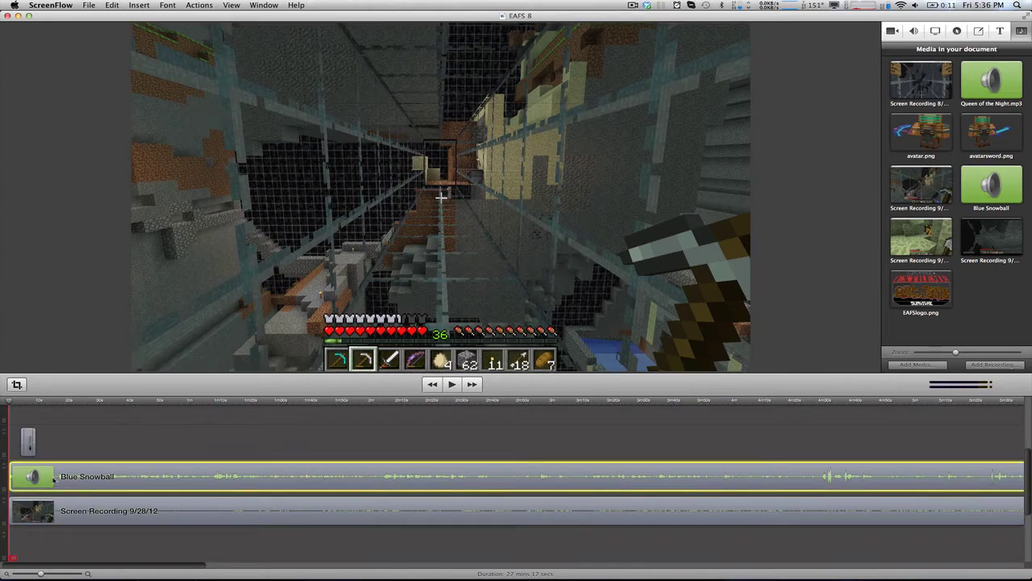
{"action": "left_click", "coordinate": [115, 511]}
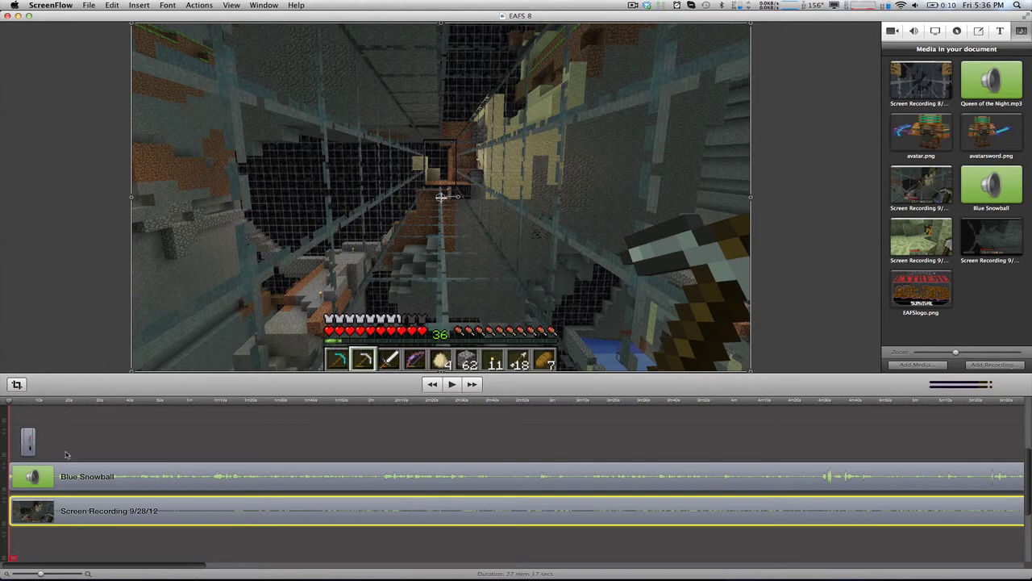
Step: Set the volume of the Blue Snowball audio clip to 0 and deselect the clip
{"action": "left_click", "coordinate": [23, 403]}
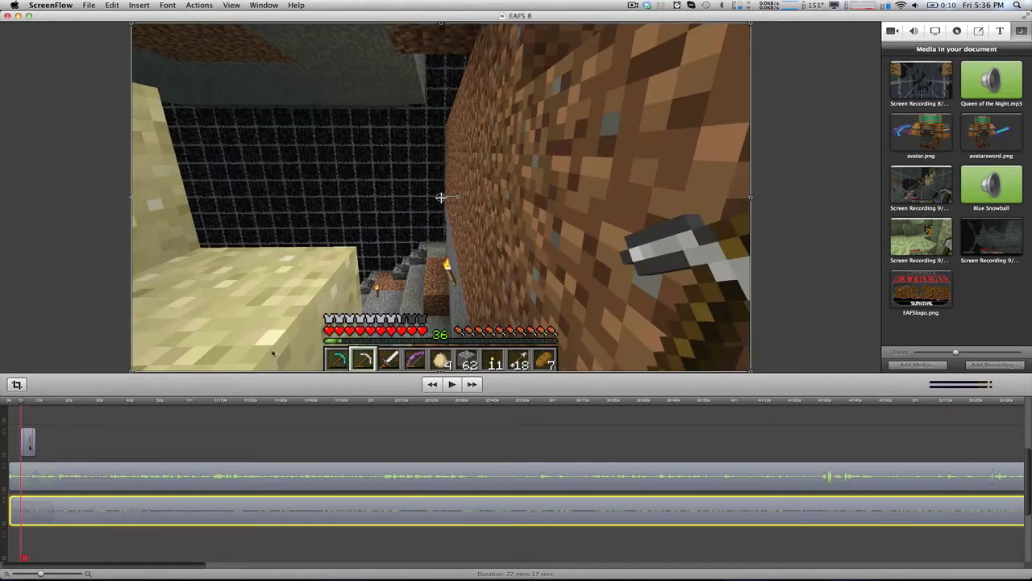
{"action": "left_click", "coordinate": [368, 475]}
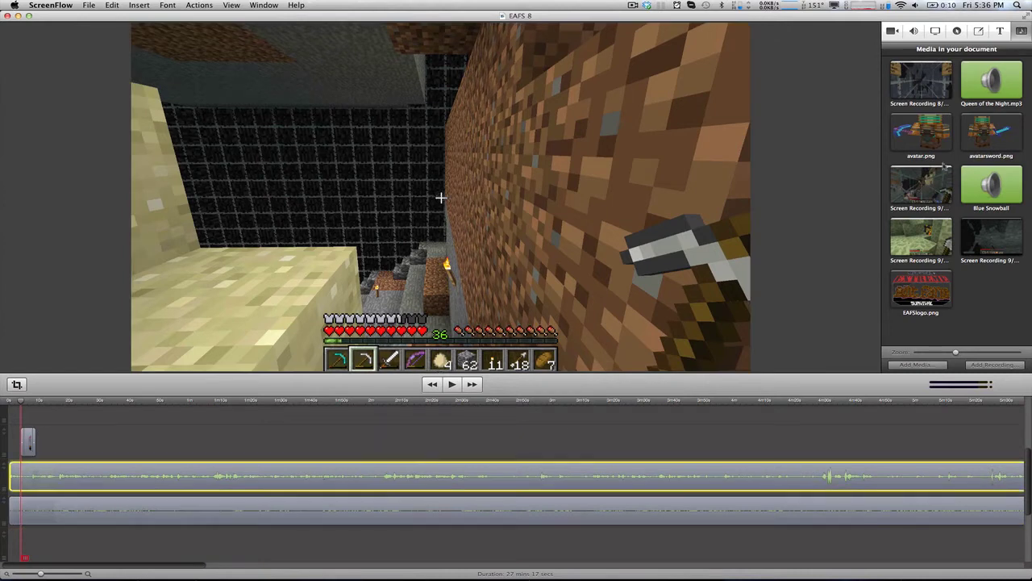
{"action": "left_click", "coordinate": [915, 31]}
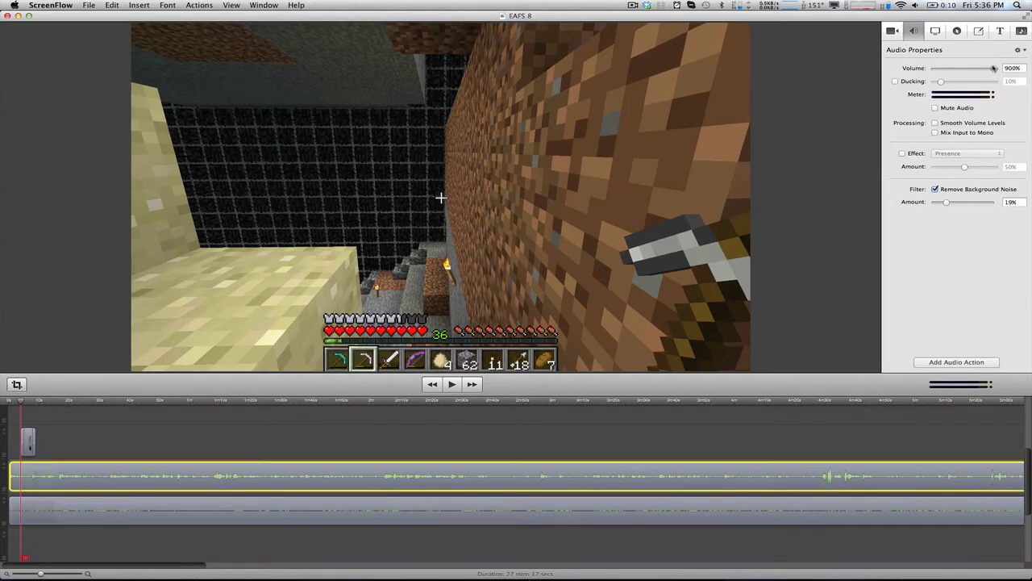
{"action": "left_click_drag", "start_coordinate": [995, 69], "coordinate": [936, 69]}
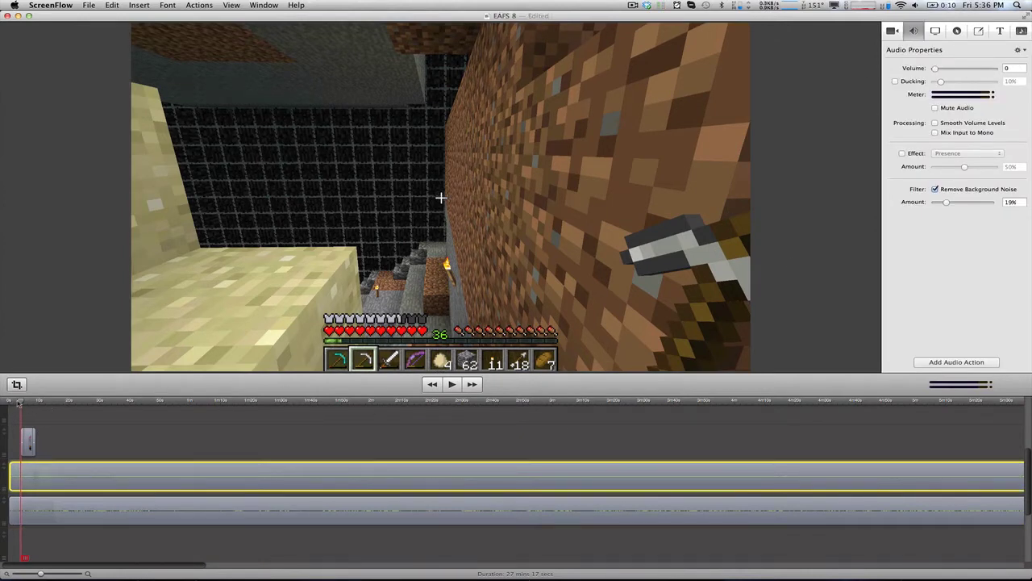
{"action": "left_click", "coordinate": [57, 409]}
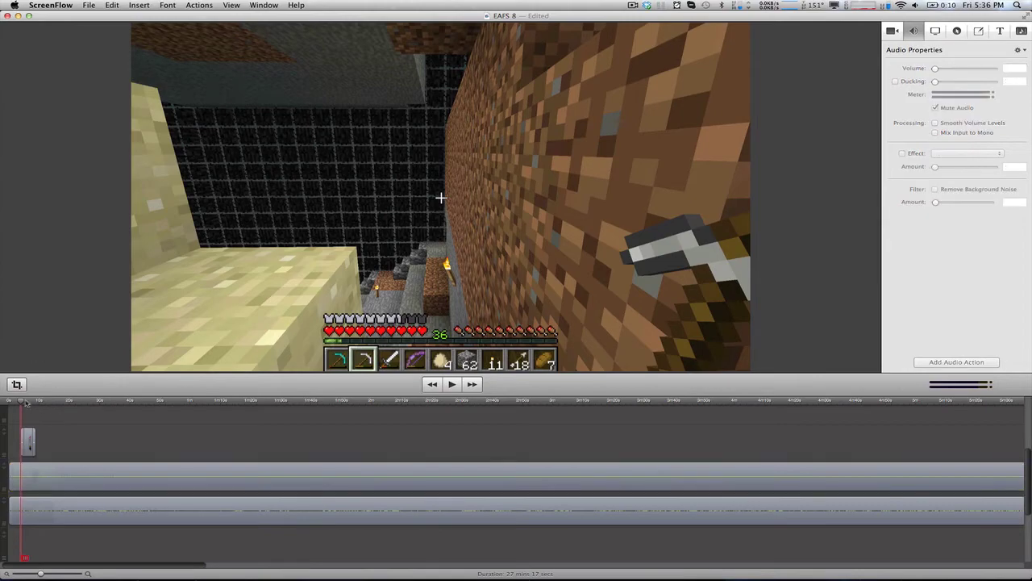
Step: Play back the logo clip's section of the timeline twice to review its fade in and fade out
{"action": "key", "text": "space"}
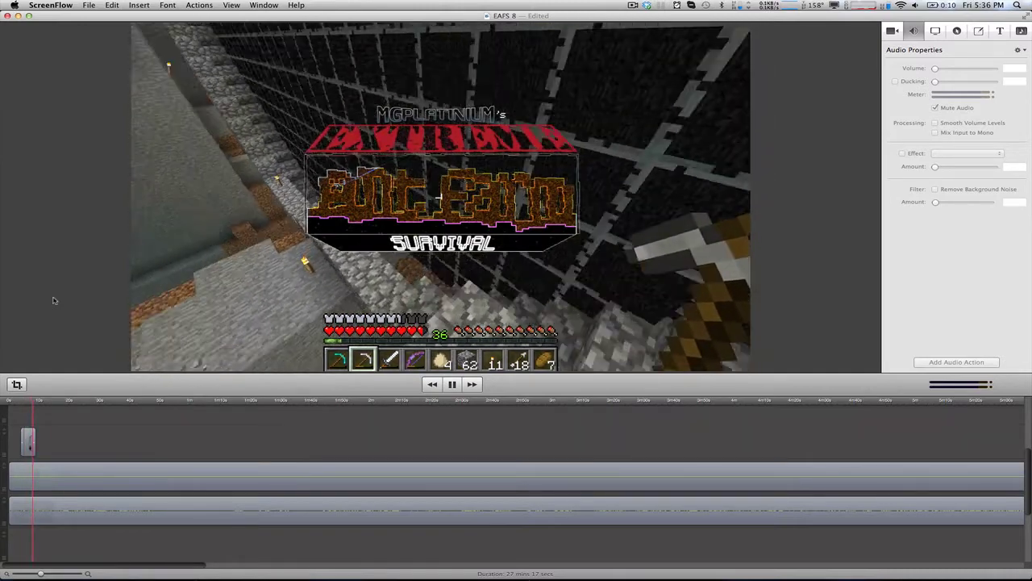
{"action": "key", "text": "space"}
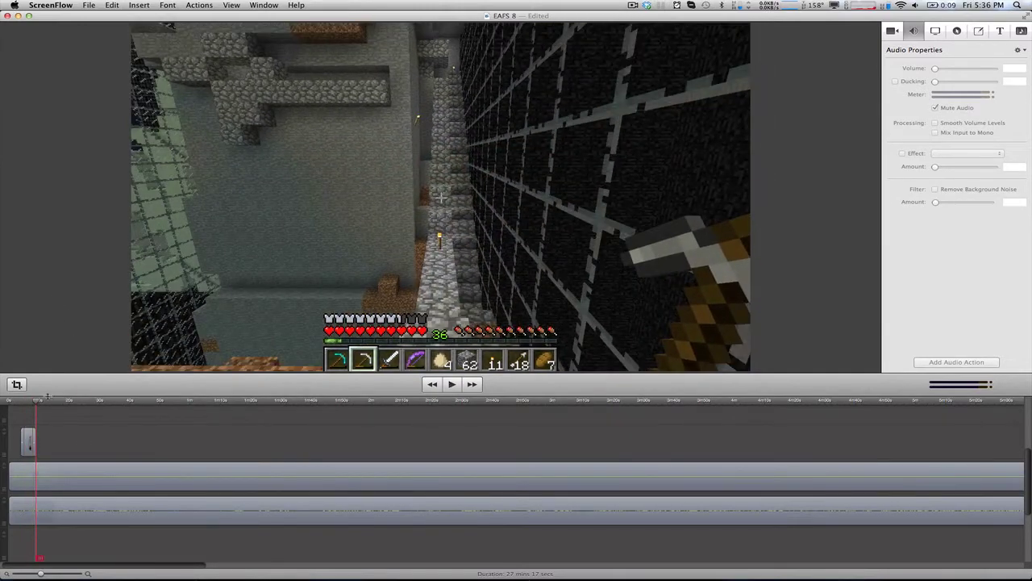
{"action": "left_click", "coordinate": [32, 403]}
{"action": "left_click", "coordinate": [23, 404]}
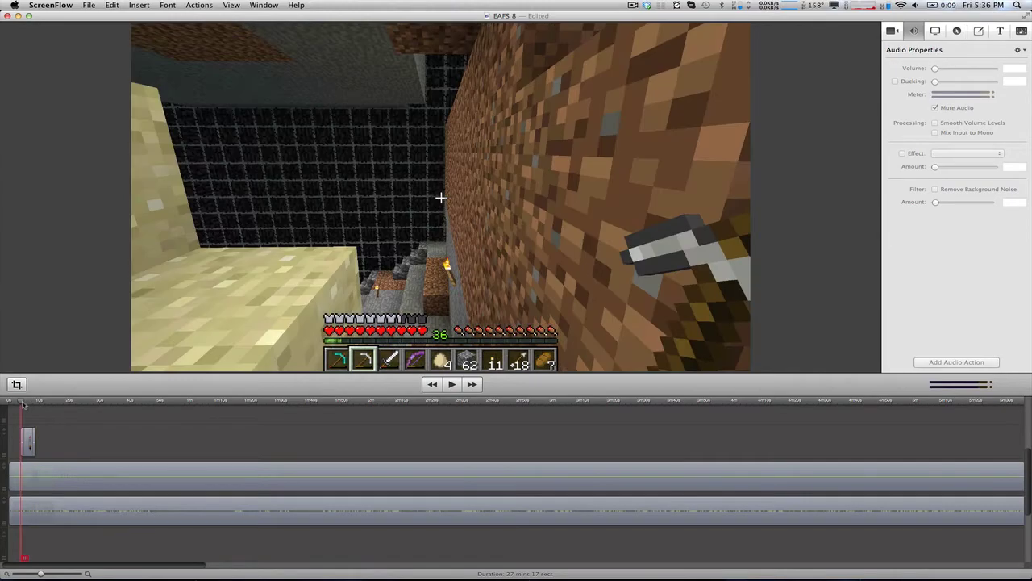
{"action": "key", "text": "space"}
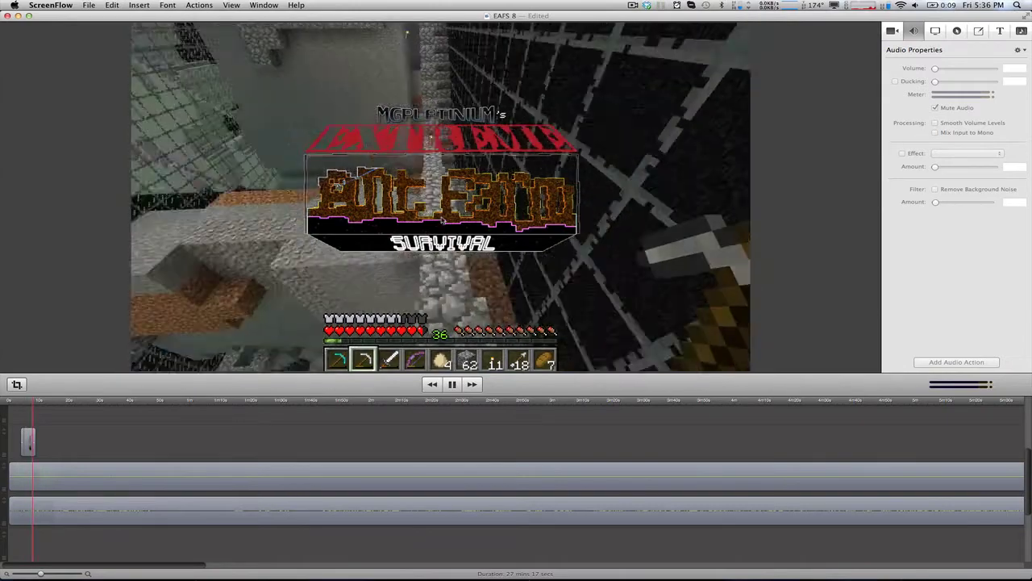
{"action": "key", "text": "space"}
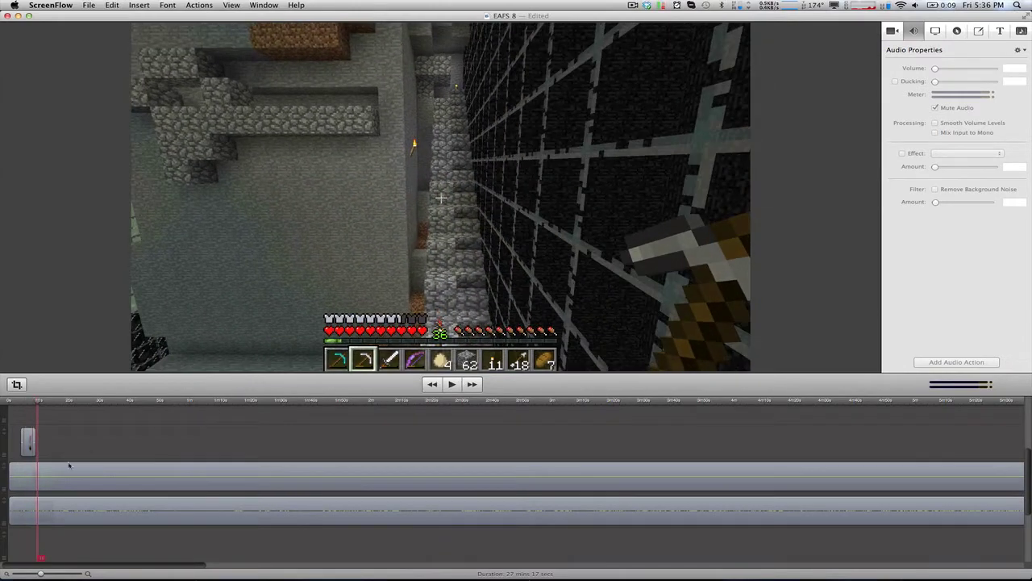
Step: Remove the starting and ending transitions from the logo clip and check the frame at its start
{"action": "left_click", "coordinate": [24, 440]}
{"action": "right_click", "coordinate": [26, 439]}
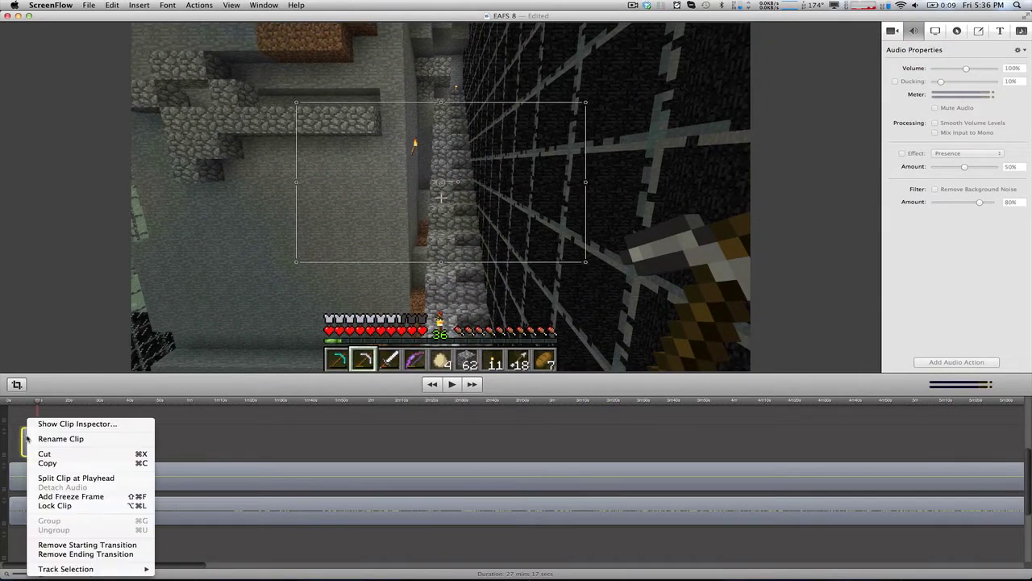
{"action": "left_click", "coordinate": [85, 546]}
{"action": "right_click", "coordinate": [30, 440]}
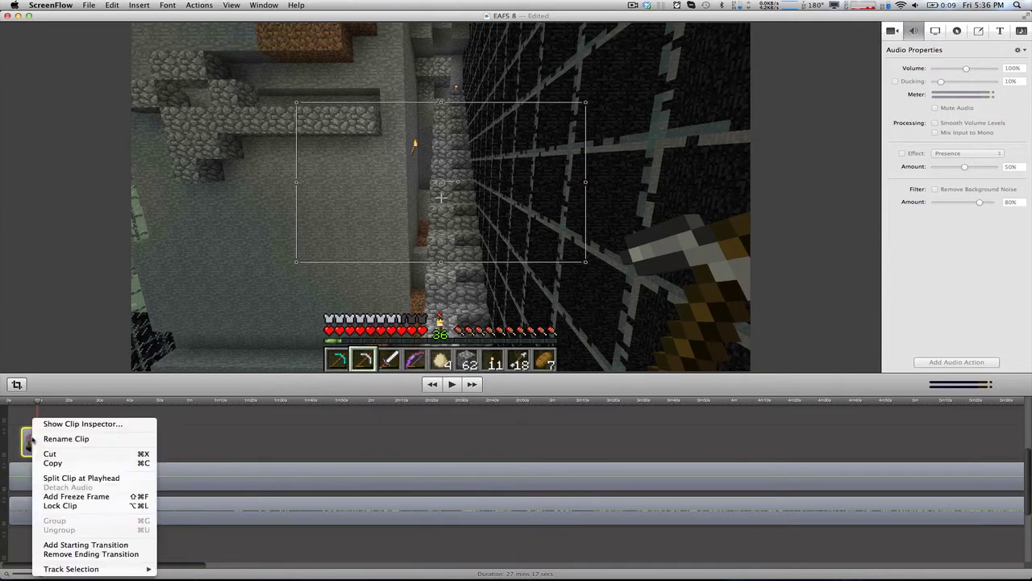
{"action": "left_click", "coordinate": [72, 554]}
{"action": "left_click", "coordinate": [47, 418]}
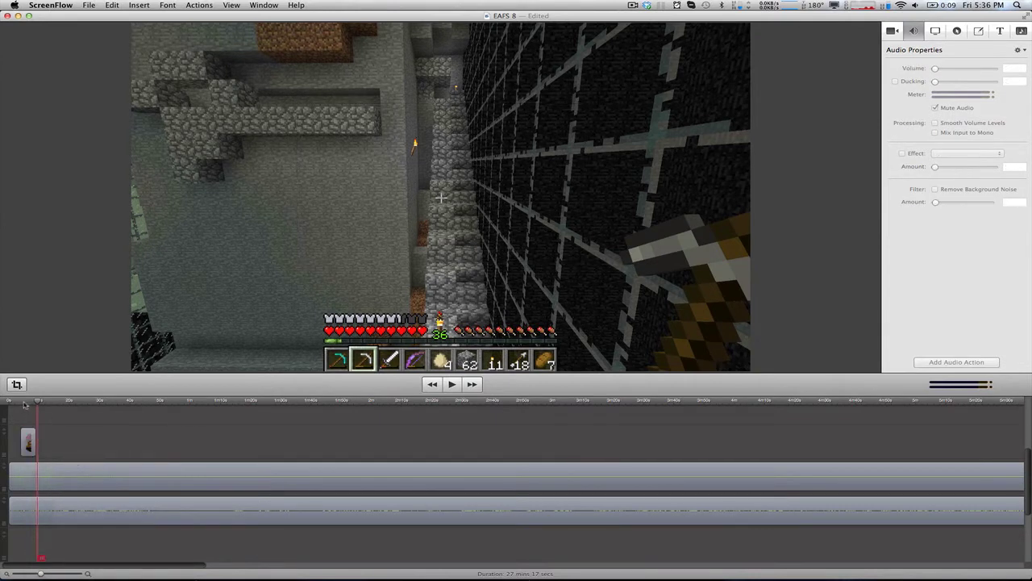
{"action": "left_click", "coordinate": [22, 402]}
Step: Show the project's media library and return the playhead to the beginning of the timeline
{"action": "key", "text": "super+7"}
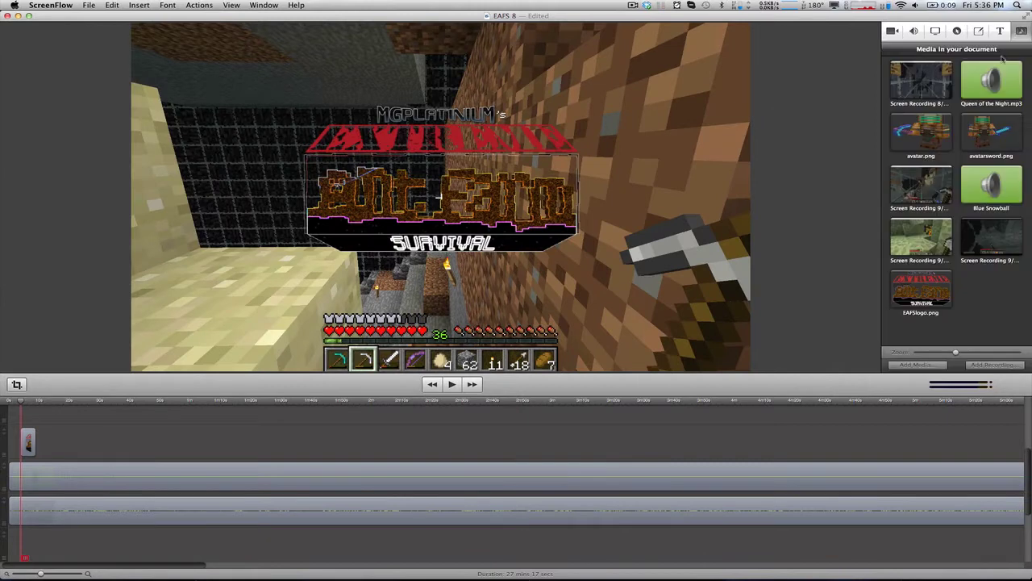
{"action": "left_click", "coordinate": [14, 401]}
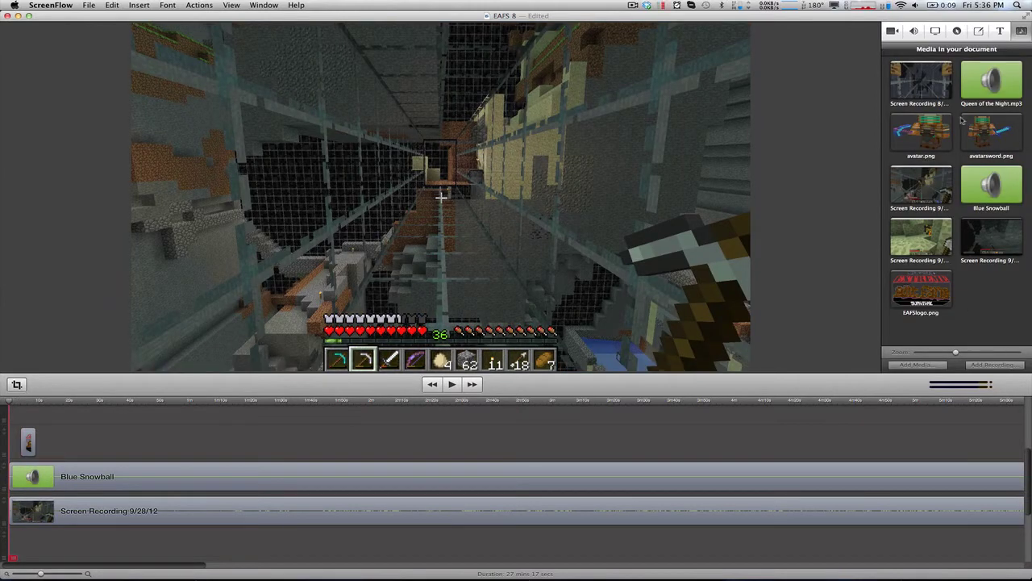
{"action": "key", "text": "F11"}
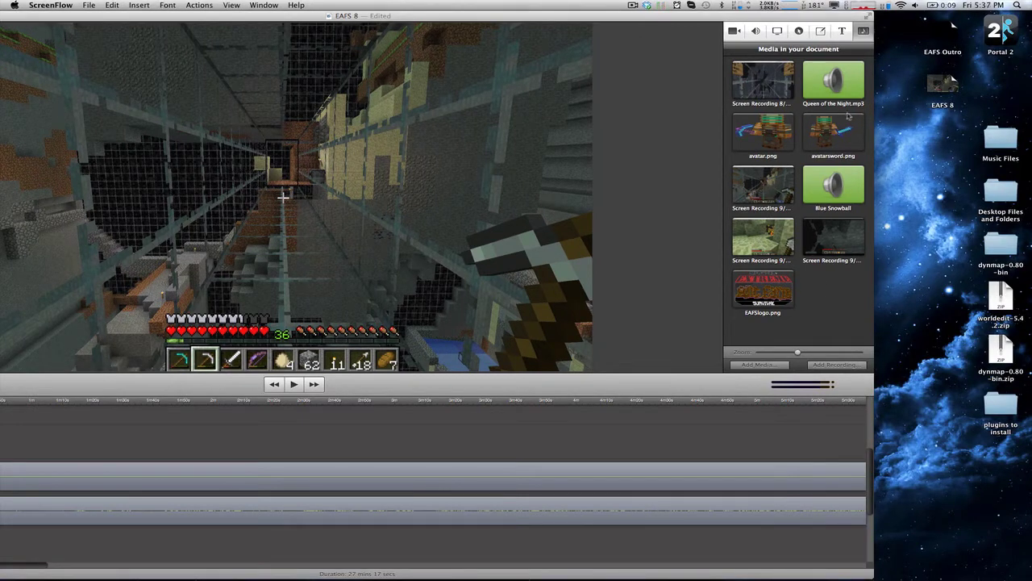
{"action": "key", "text": "F11"}
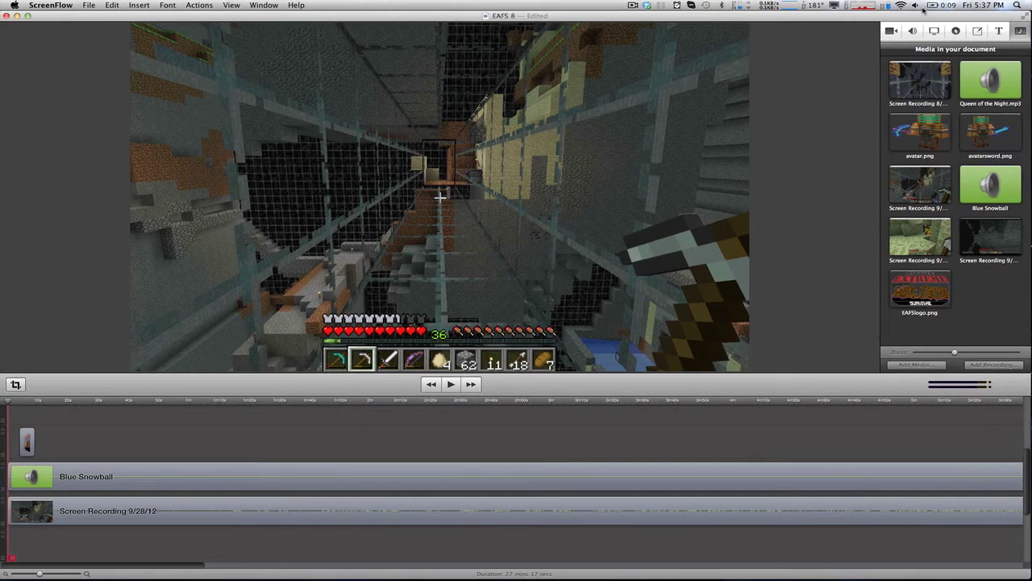
Step: Start adding media and browse to the Other Graphics folder inside Graphics on the Desktop
{"action": "left_click", "coordinate": [920, 365]}
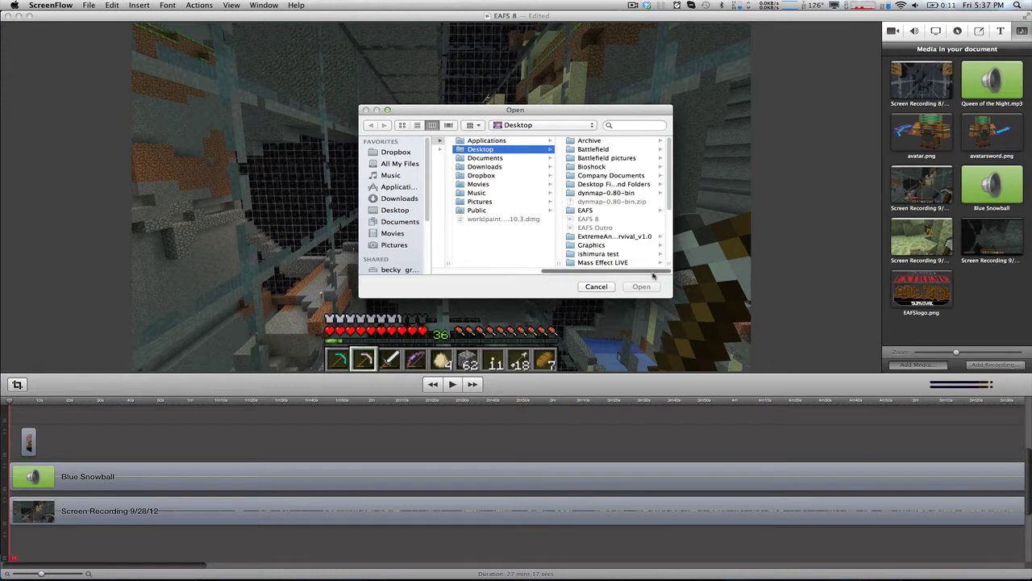
{"action": "mouse_move", "coordinate": [652, 272]}
{"action": "left_mouse_down"}
{"action": "mouse_move", "coordinate": [537, 272]}
{"action": "mouse_move", "coordinate": [663, 272]}
{"action": "left_mouse_up"}
{"action": "scroll", "coordinate": [616, 236], "scroll_direction": "down", "scroll_amount": 3}
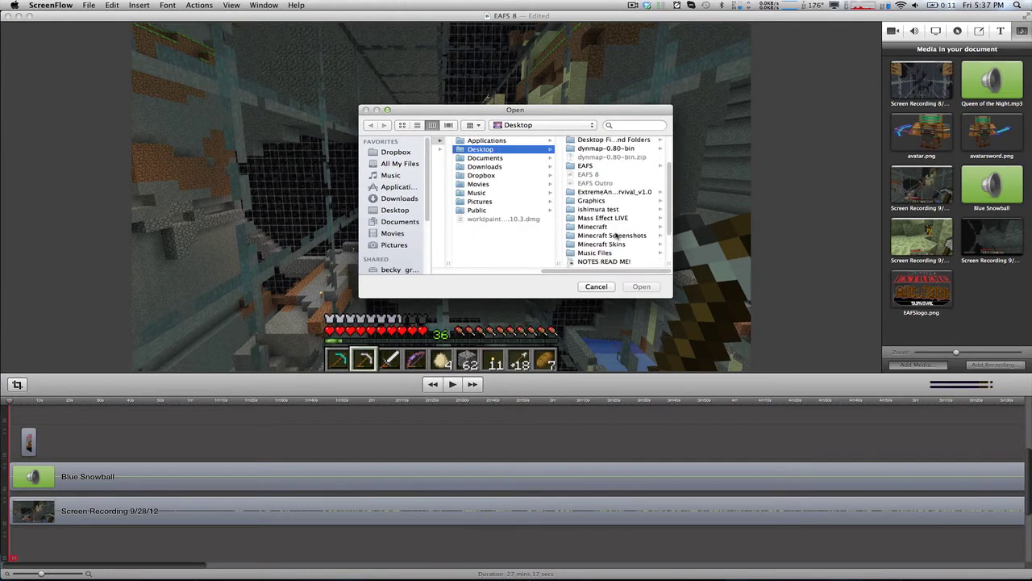
{"action": "left_click", "coordinate": [597, 200]}
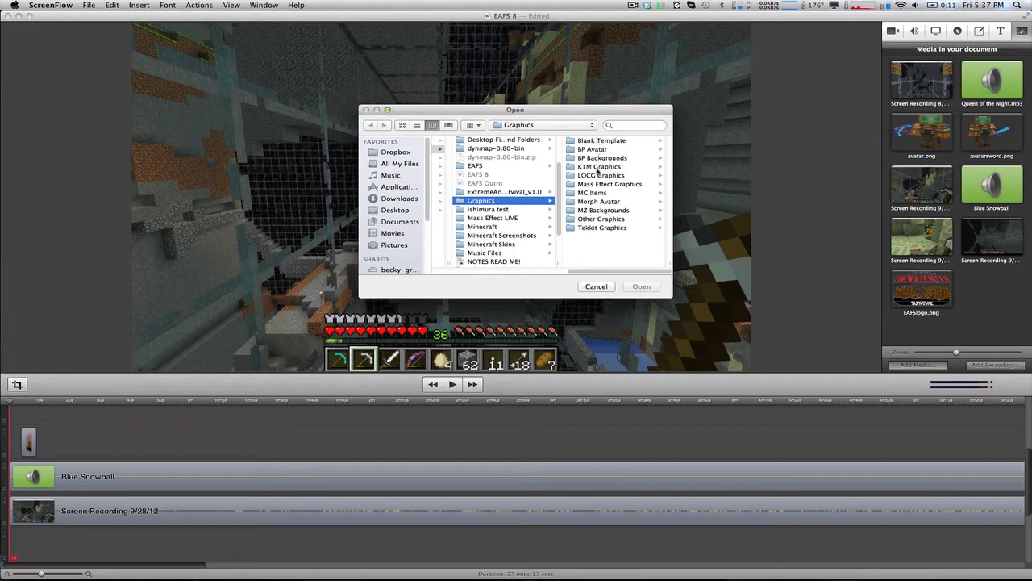
{"action": "left_click", "coordinate": [603, 222]}
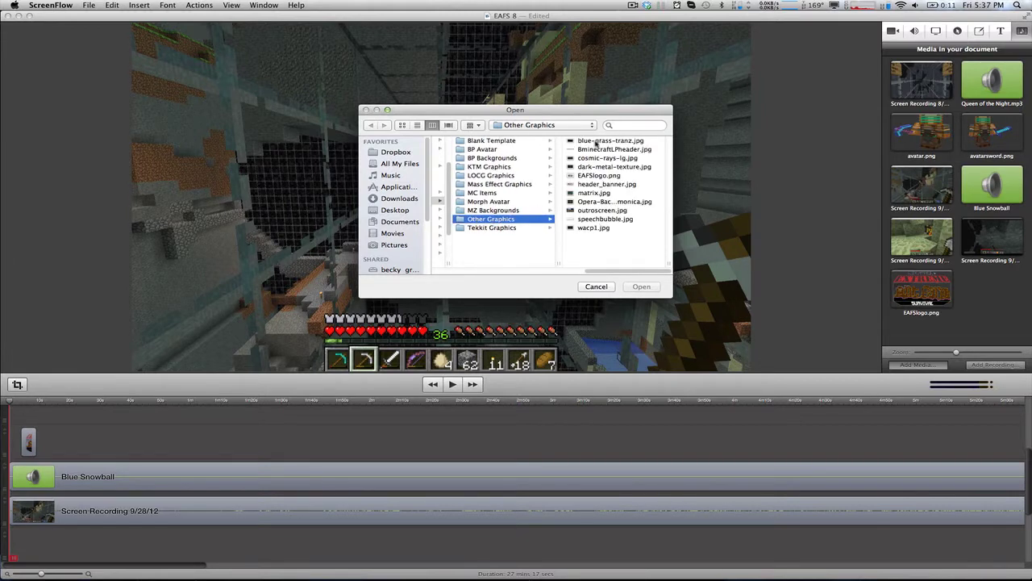
Step: Preview images in Other Graphics, including dark-metal-texture.jpg, outroscreen.jpg and EAFSlogo.png, and close the file chooser without adding any
{"action": "left_click", "coordinate": [596, 142]}
{"action": "key", "text": "Down"}
{"action": "key", "text": "Down"}
{"action": "key", "text": "Down"}
{"action": "left_click", "coordinate": [505, 197]}
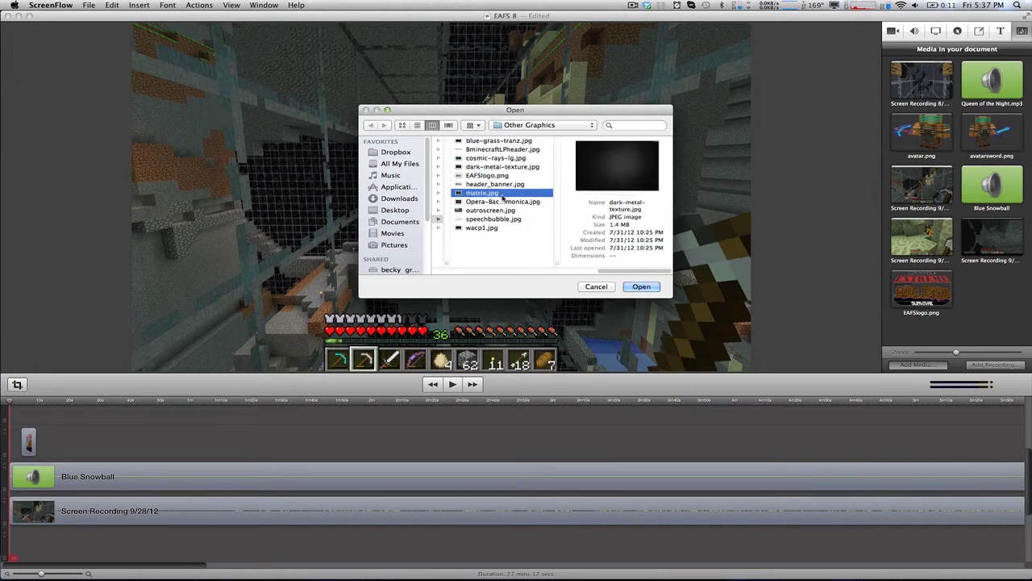
{"action": "key", "text": "Down"}
{"action": "key", "text": "Down"}
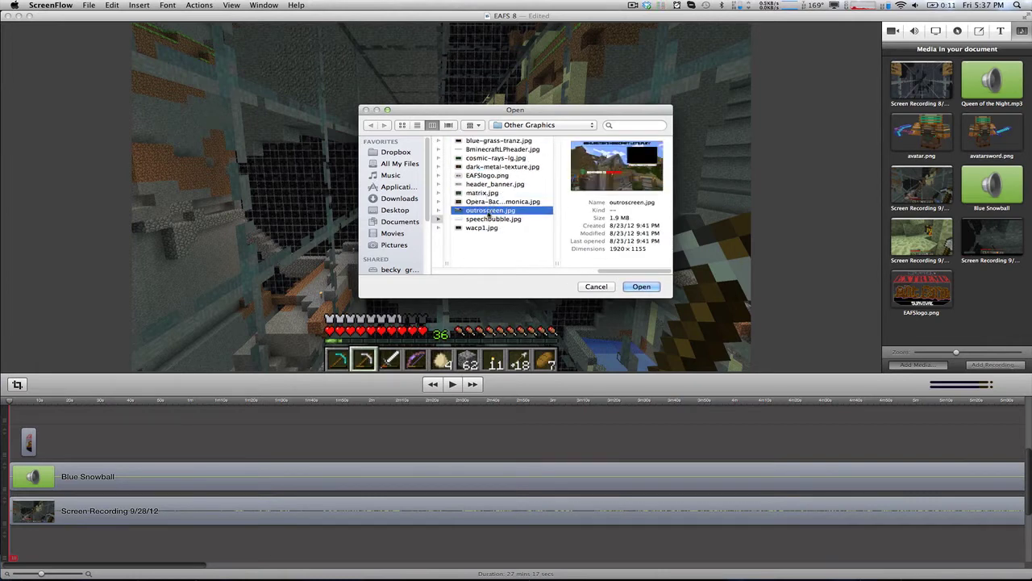
{"action": "left_click", "coordinate": [489, 176]}
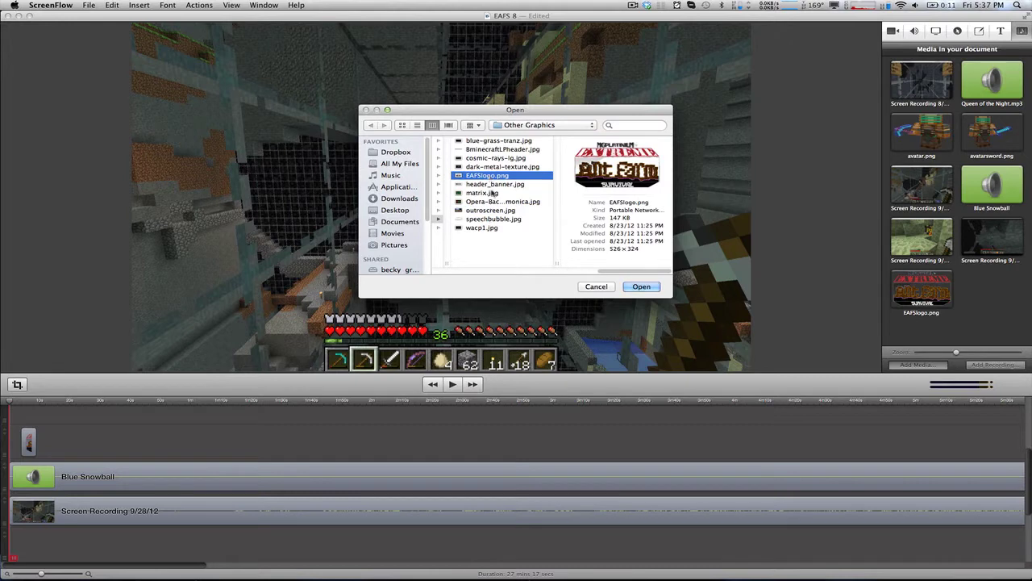
{"action": "left_click", "coordinate": [597, 287]}
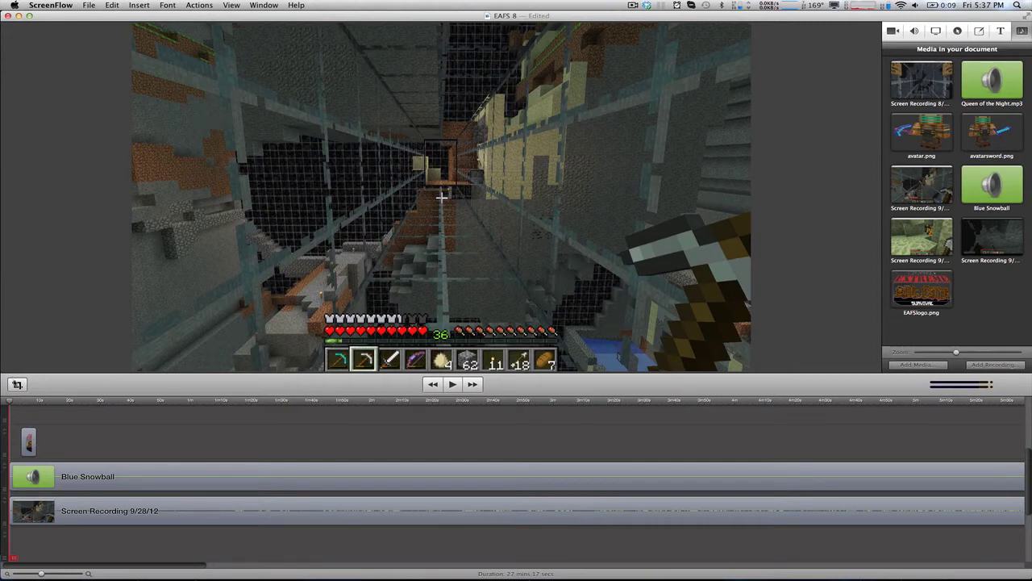
Step: Play back the EAFS logo clip from its start to see how it appears and disappears without transitions
{"action": "left_click", "coordinate": [22, 401]}
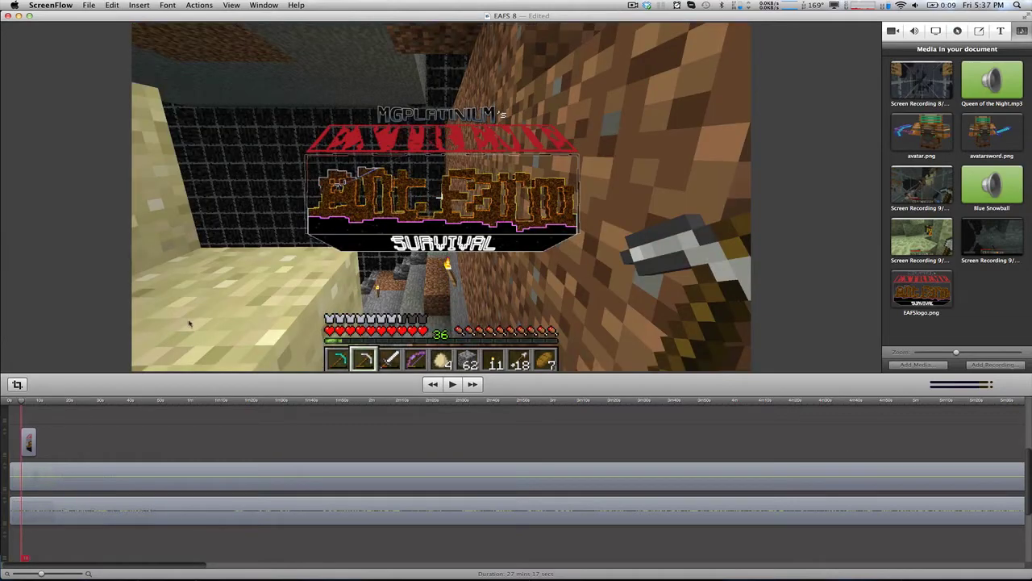
{"action": "key", "text": "space"}
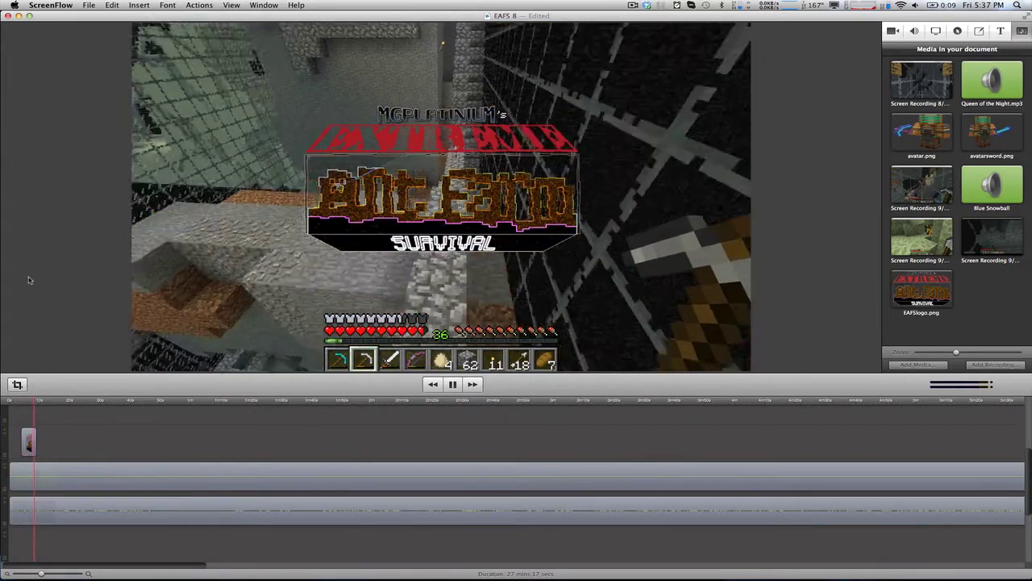
{"action": "key", "text": "space"}
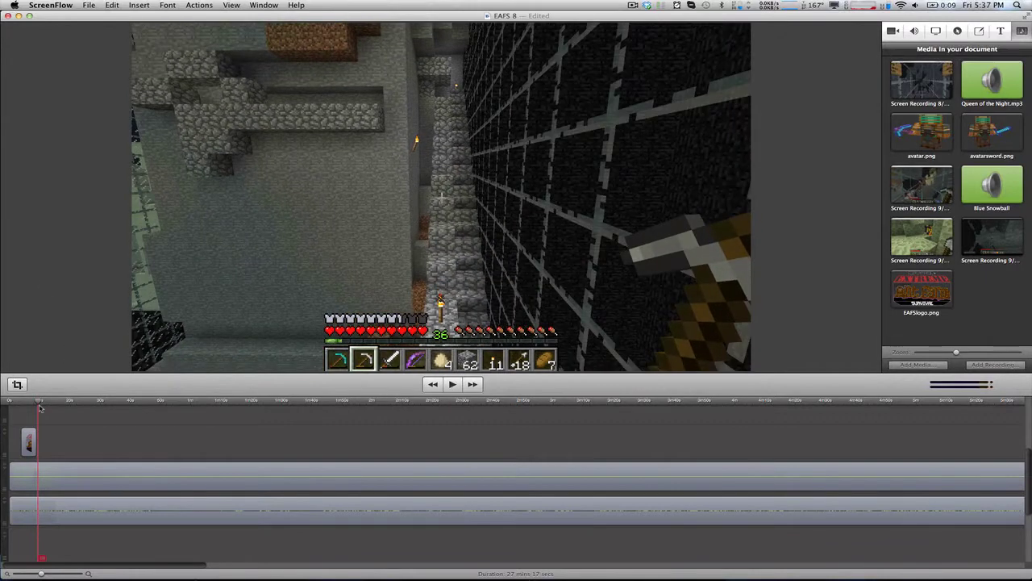
Step: Add a starting transition and an ending transition to the EAFS logo clip on the timeline
{"action": "left_click_drag", "start_coordinate": [41, 407], "coordinate": [23, 403]}
{"action": "right_click", "coordinate": [33, 440]}
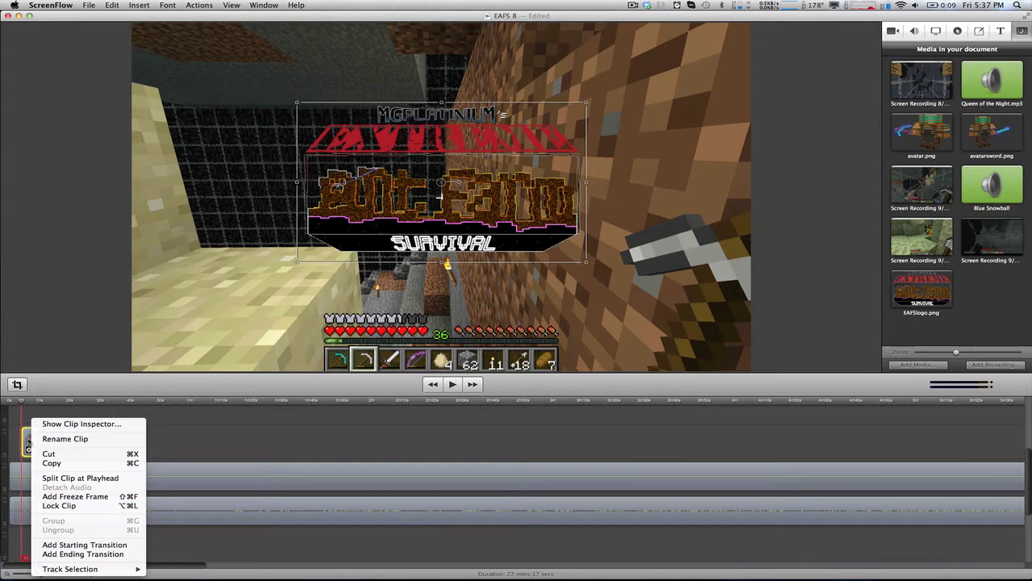
{"action": "left_click", "coordinate": [82, 546]}
{"action": "key", "text": "space"}
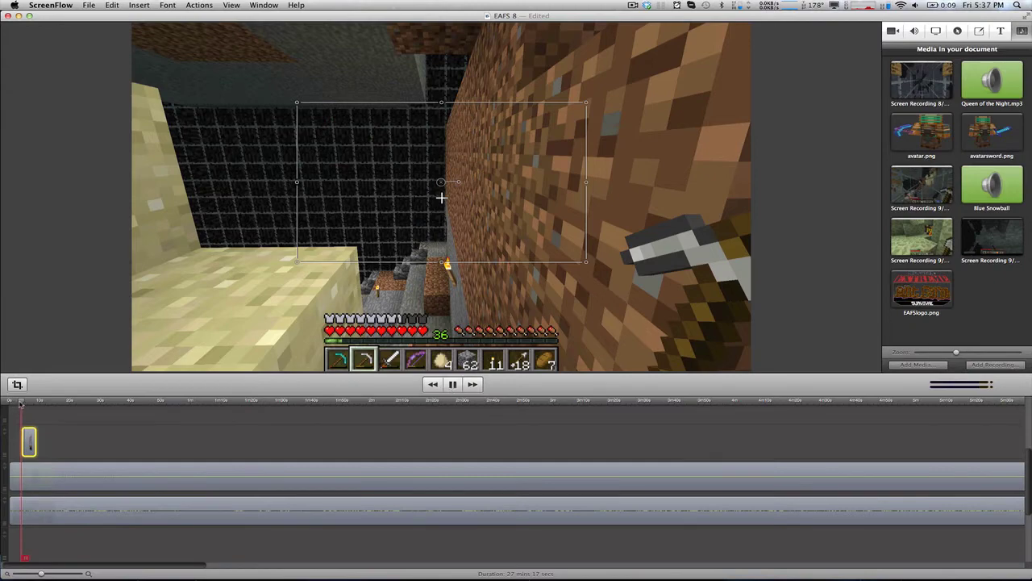
{"action": "right_click", "coordinate": [36, 428]}
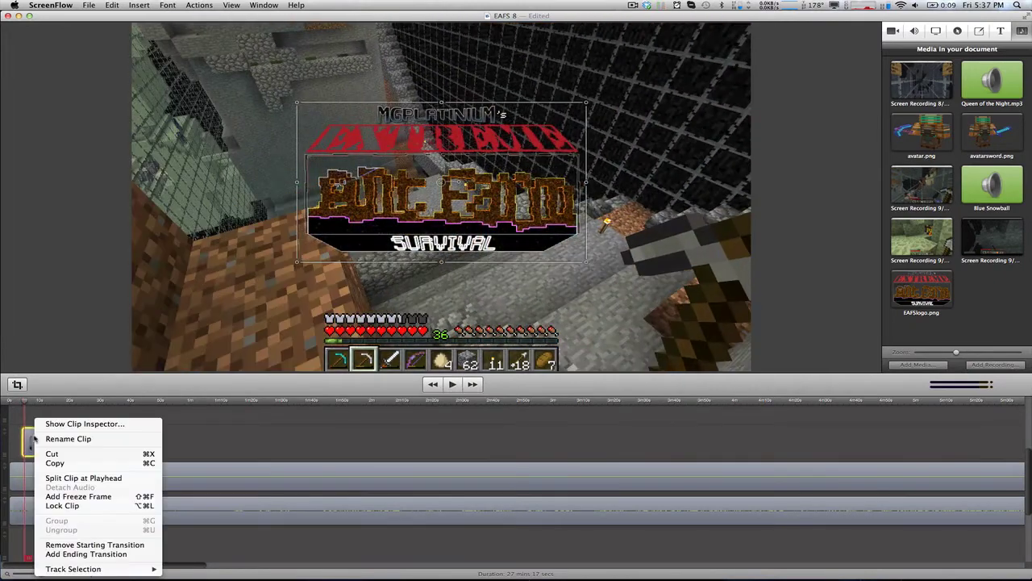
{"action": "left_click", "coordinate": [91, 556]}
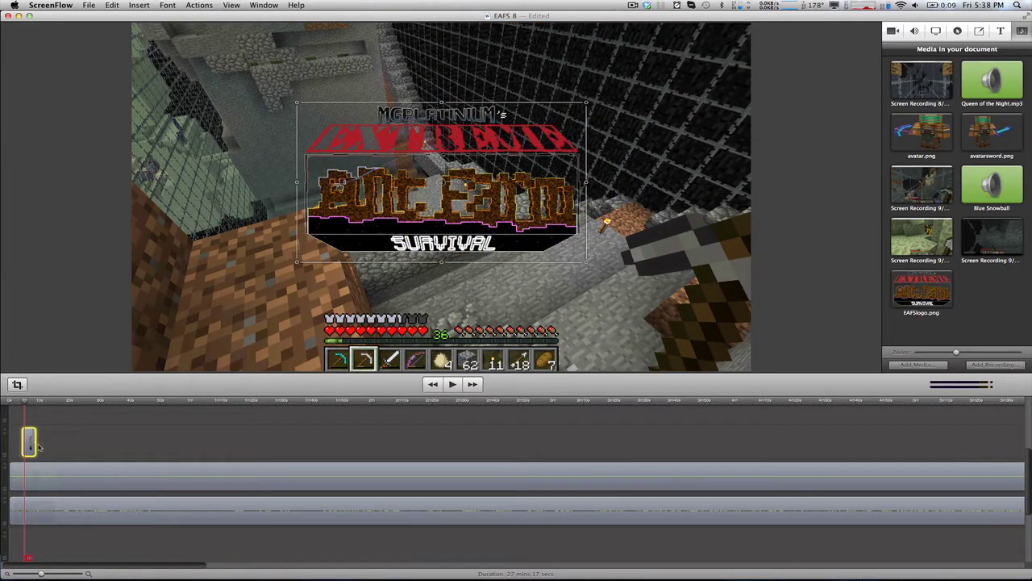
{"action": "right_click", "coordinate": [38, 443]}
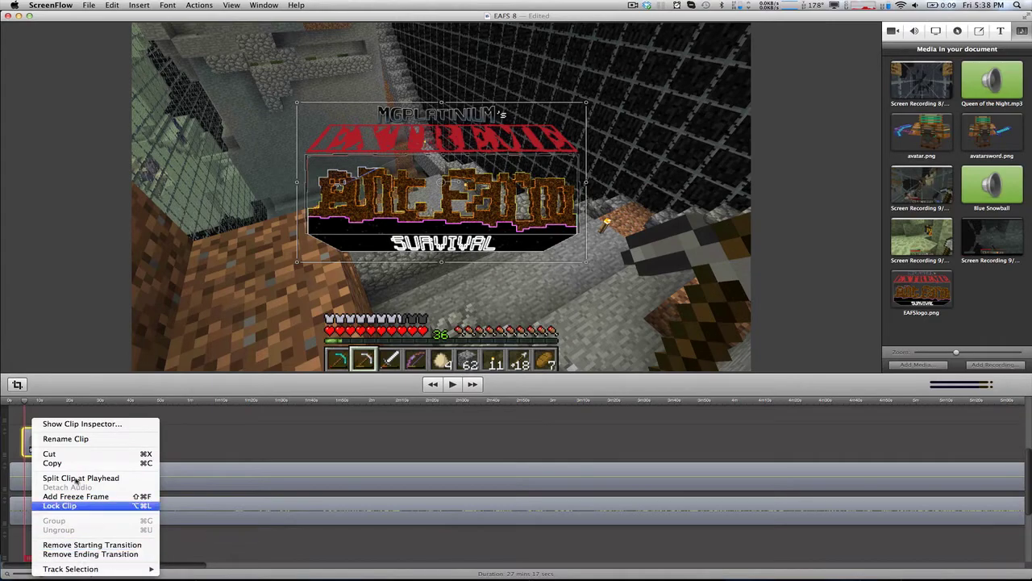
{"action": "left_click", "coordinate": [43, 384]}
Step: Play through the rest of the logo clip to preview its ending transition, and return the playhead to the beginning
{"action": "key", "text": "space"}
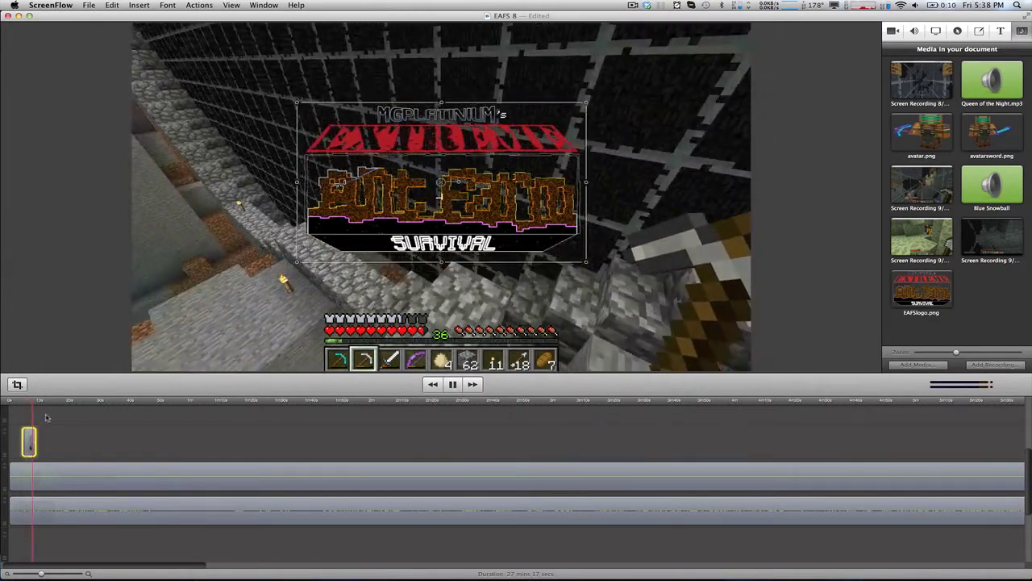
{"action": "key", "text": "space"}
{"action": "left_click", "coordinate": [47, 419]}
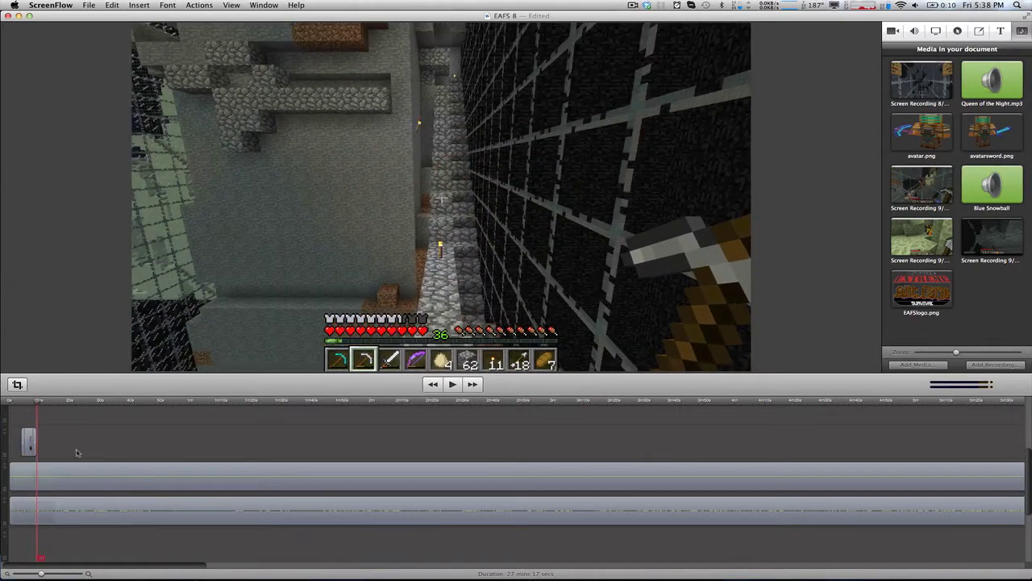
{"action": "left_click_drag", "start_coordinate": [28, 403], "coordinate": [12, 402]}
Step: Set the Blue Snowball clip's volume to about 101% in its audio properties and play back the opening seconds
{"action": "left_click_drag", "start_coordinate": [128, 447], "coordinate": [32, 440]}
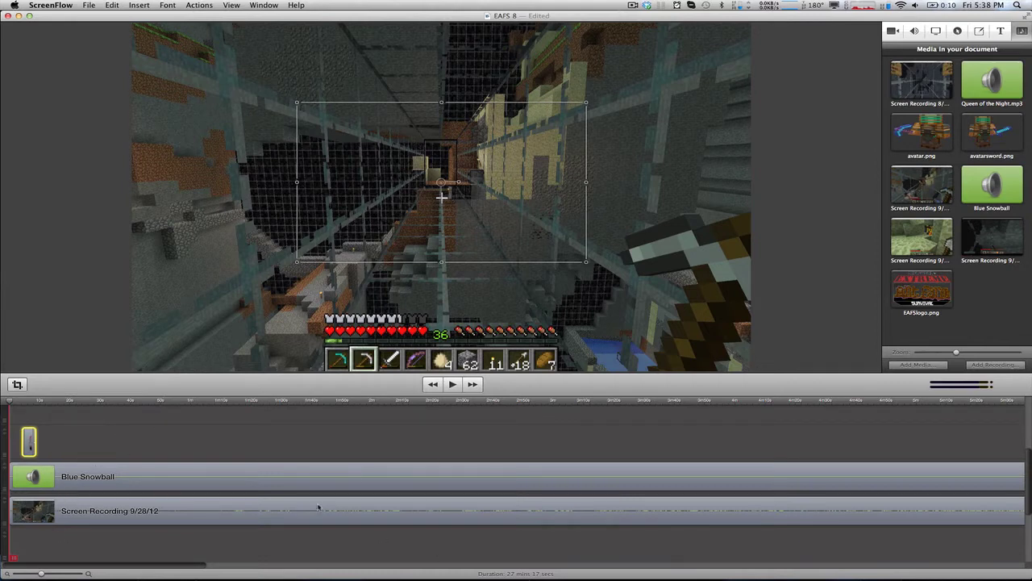
{"action": "left_click", "coordinate": [159, 508]}
{"action": "left_click", "coordinate": [156, 484]}
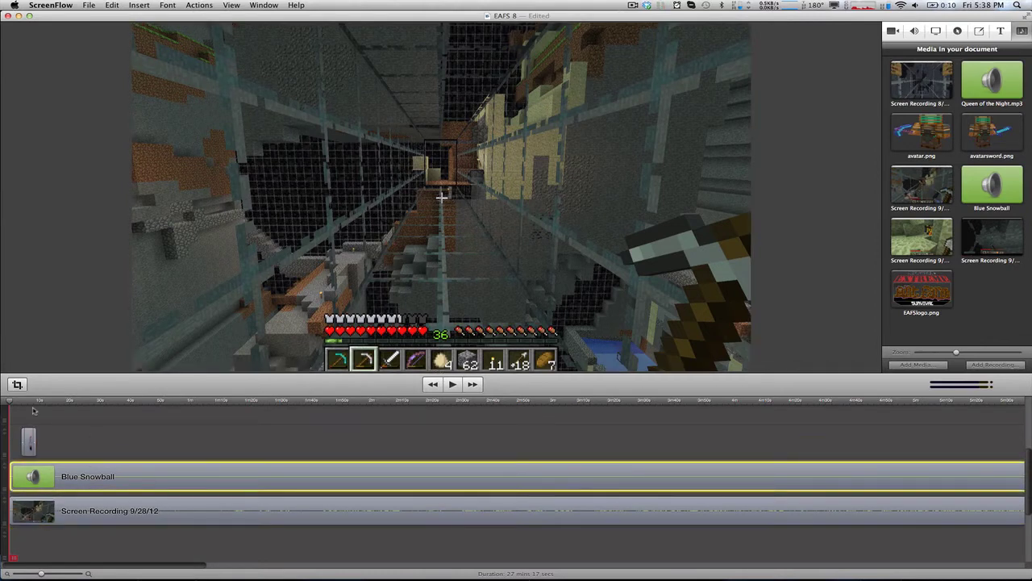
{"action": "left_click", "coordinate": [914, 30]}
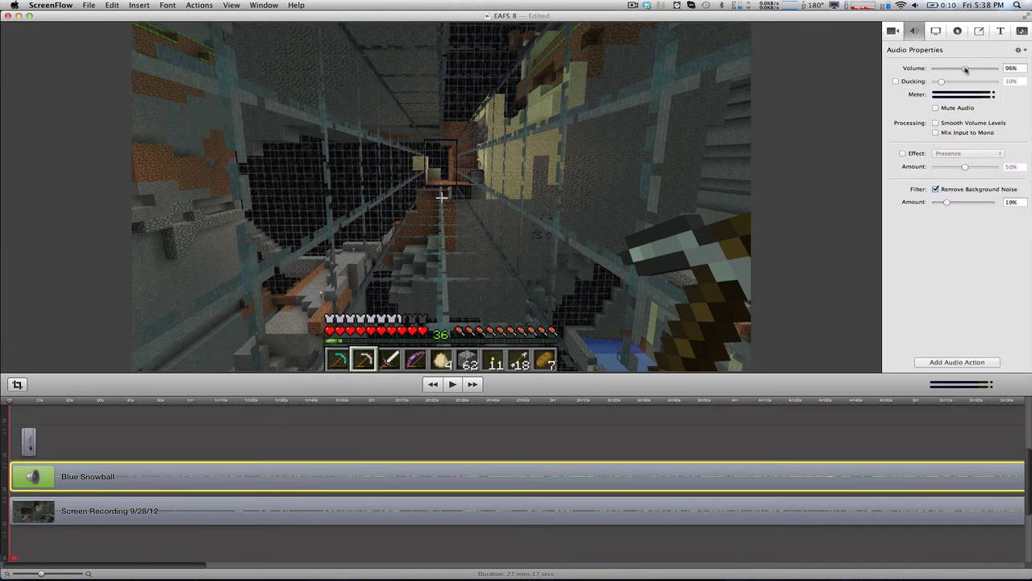
{"action": "left_click", "coordinate": [1014, 68]}
{"action": "key", "text": "Return"}
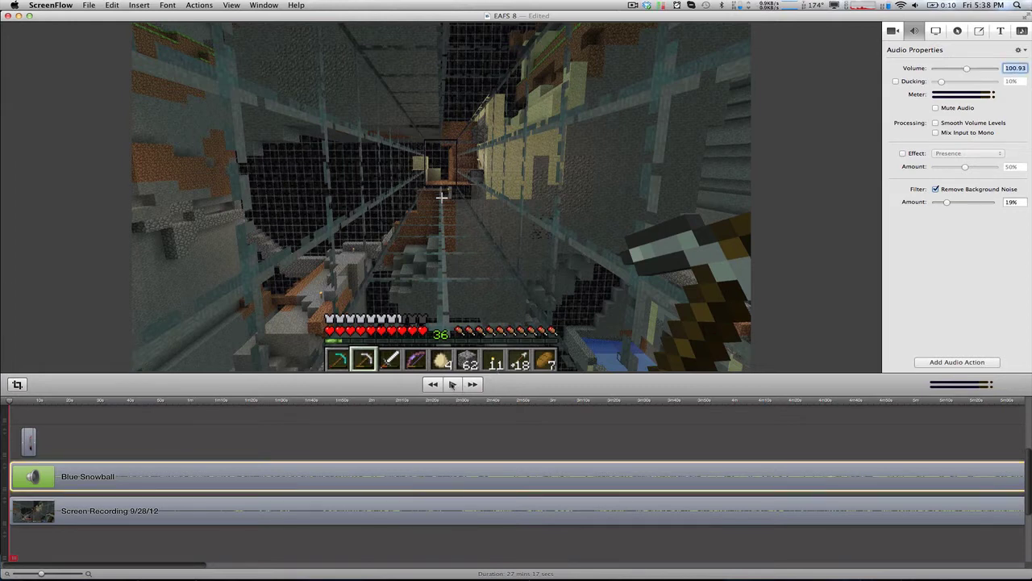
{"action": "left_click", "coordinate": [452, 384]}
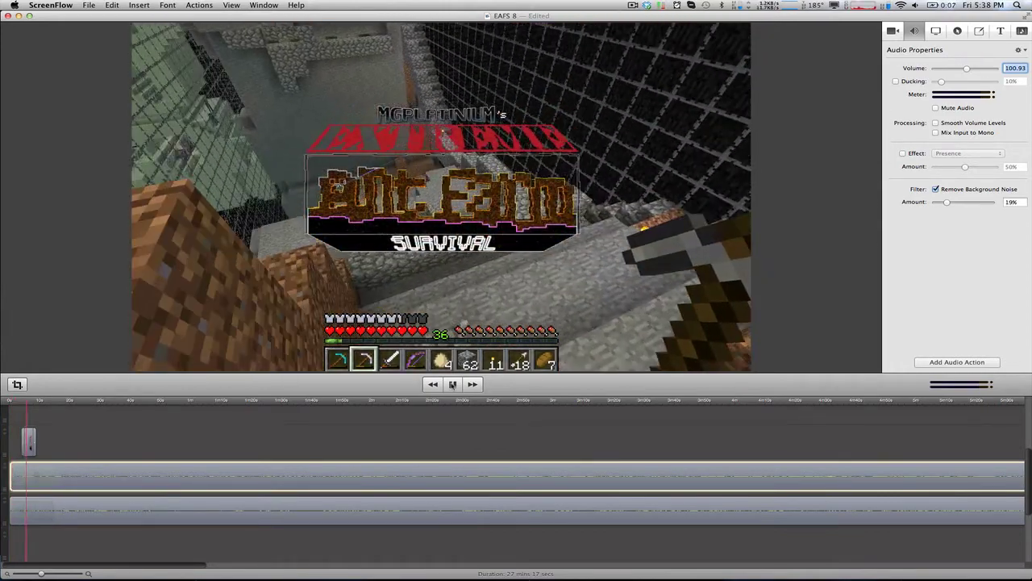
{"action": "left_click", "coordinate": [452, 385]}
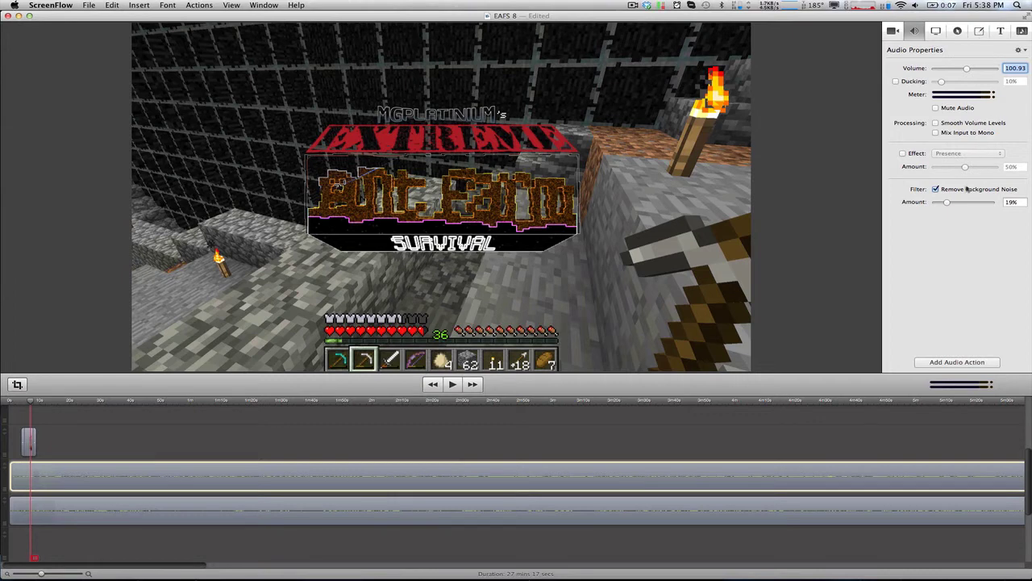
Step: Turn off Remove Background Noise for the Blue Snowball clip and listen to it from the beginning
{"action": "left_click", "coordinate": [937, 189]}
{"action": "left_click", "coordinate": [11, 400]}
{"action": "key", "text": "space"}
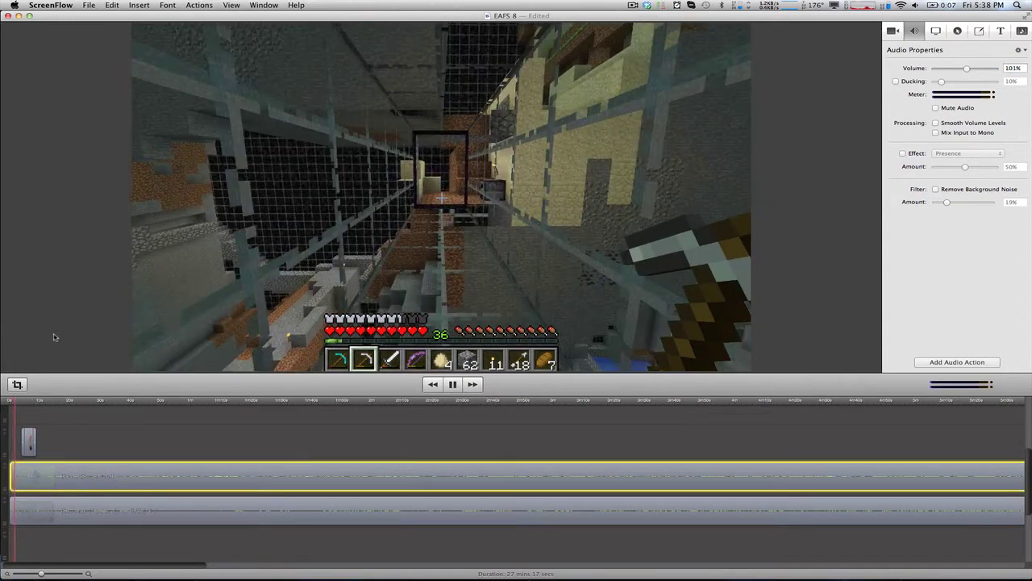
{"action": "key", "text": "space"}
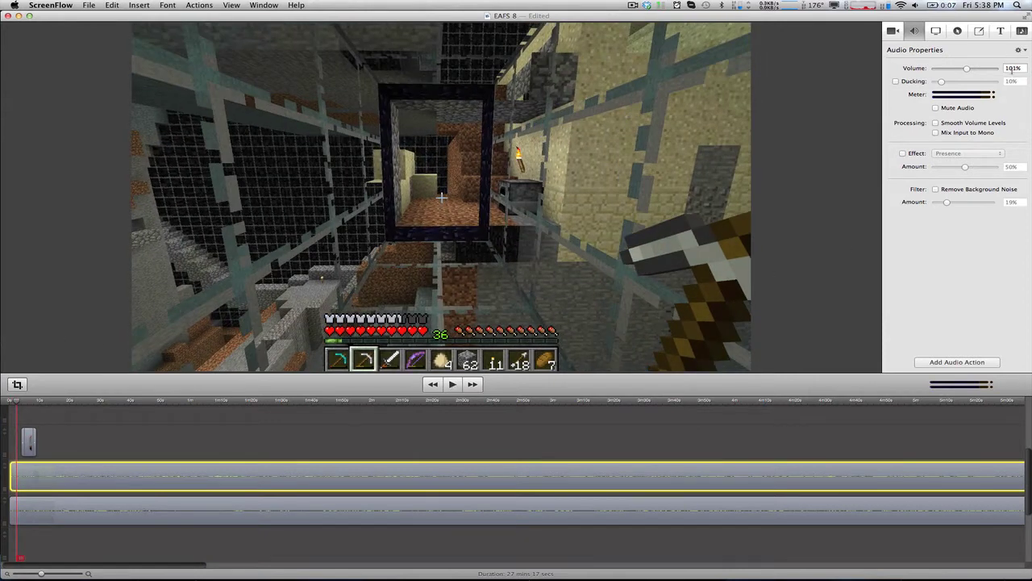
Step: Set the volume of the Blue Snowball clip to 900% and deselect the clip
{"action": "left_click", "coordinate": [1013, 68]}
{"action": "left_click", "coordinate": [1010, 68]}
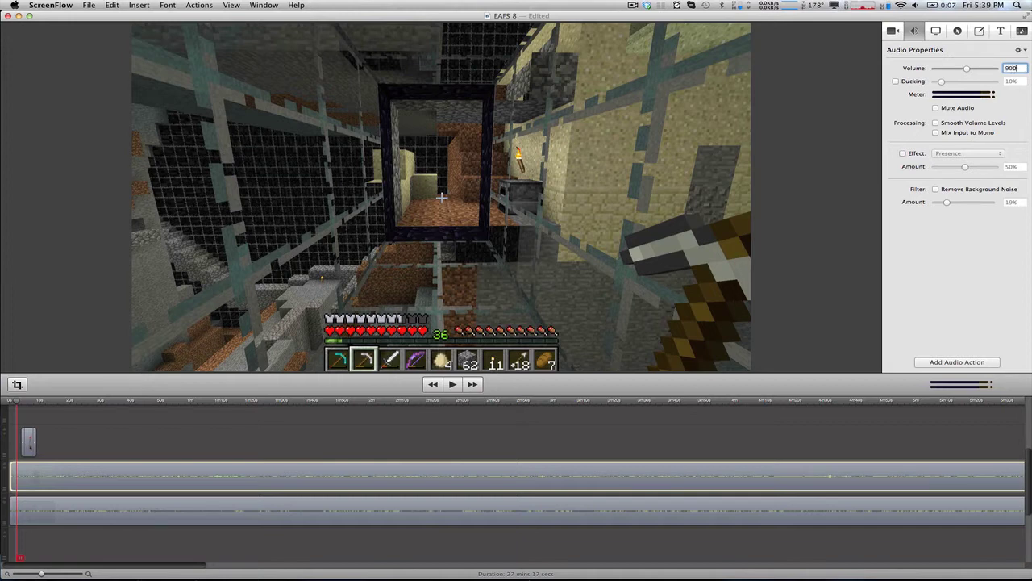
{"action": "key", "text": "Return"}
{"action": "left_click", "coordinate": [794, 201]}
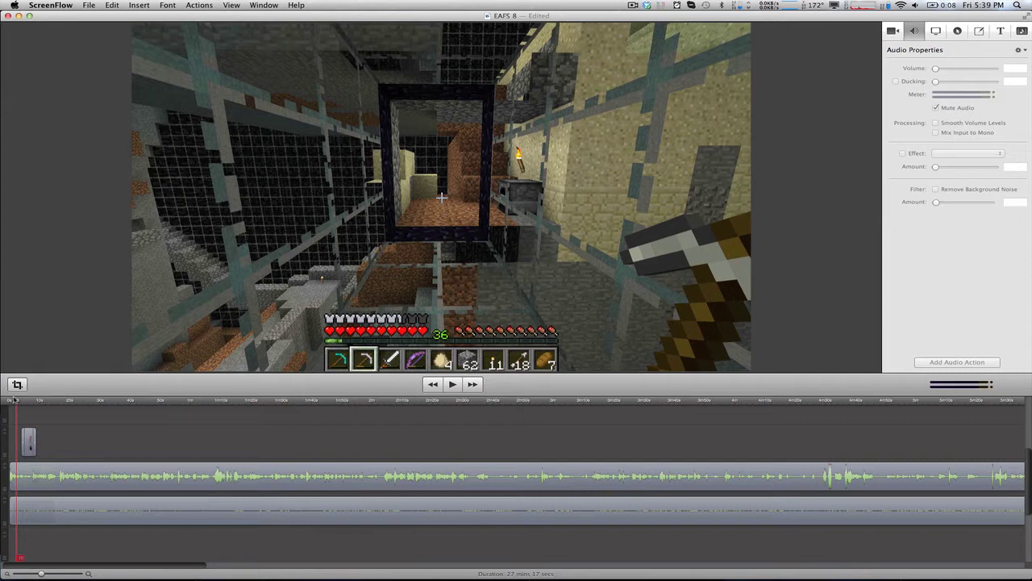
Step: Play the timeline from the beginning to hear the boosted voice audio, and return the playhead to the start
{"action": "left_click", "coordinate": [11, 403]}
{"action": "key", "text": "space"}
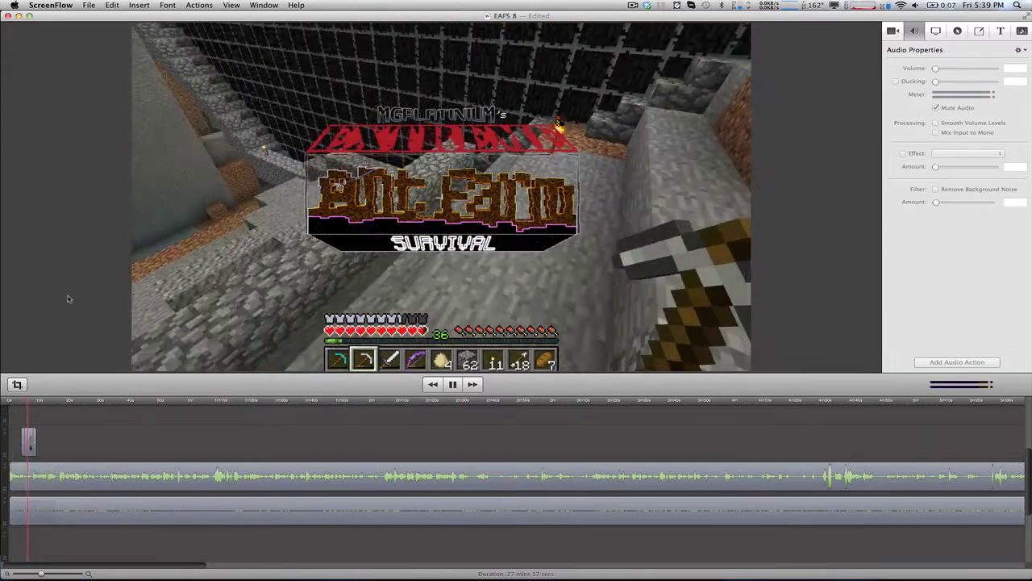
{"action": "key", "text": "space"}
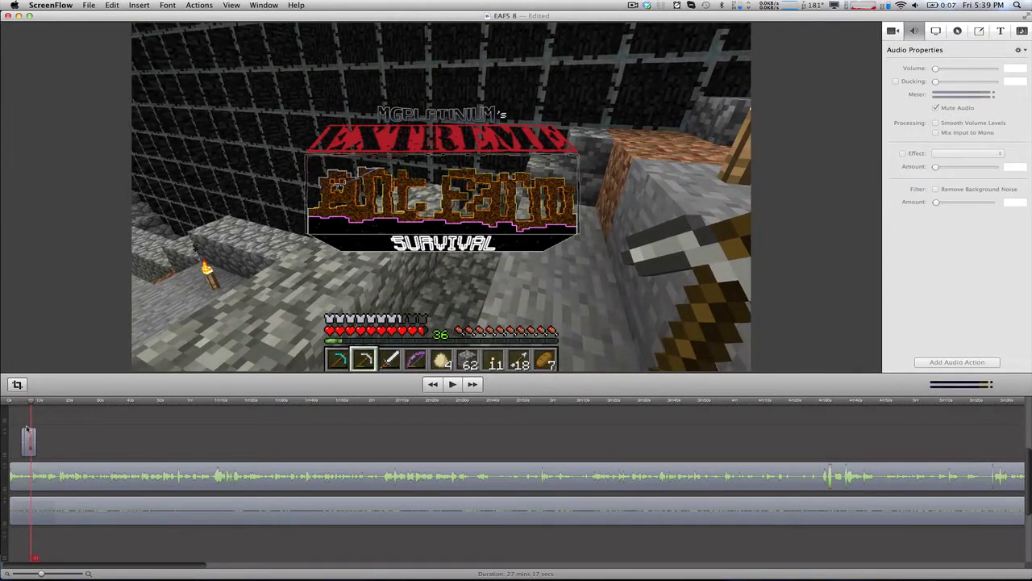
{"action": "key", "text": "Home"}
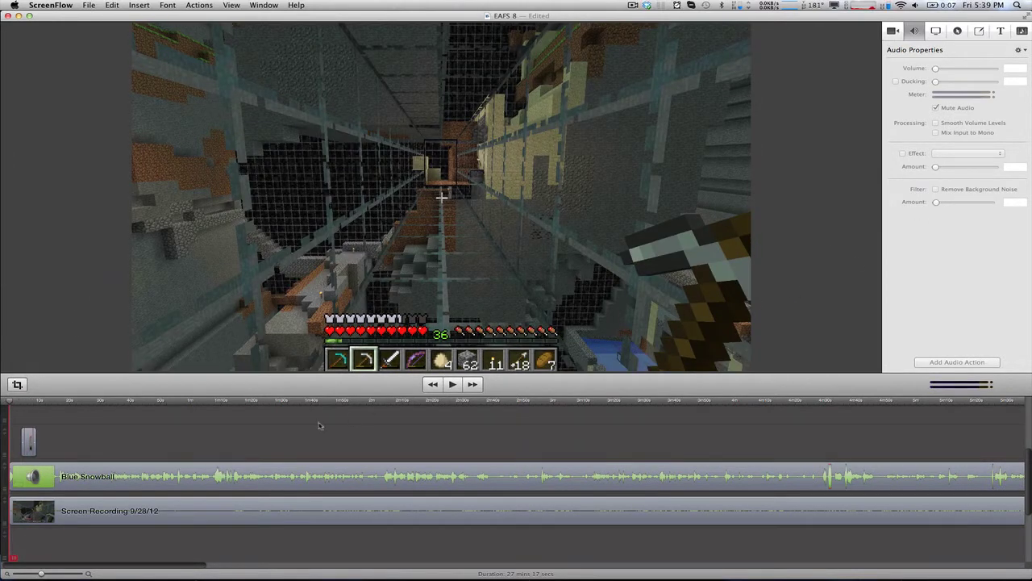
Step: Turn on Remove Background Noise for the Blue Snowball clip and set its amount to 15%
{"action": "left_click", "coordinate": [309, 474]}
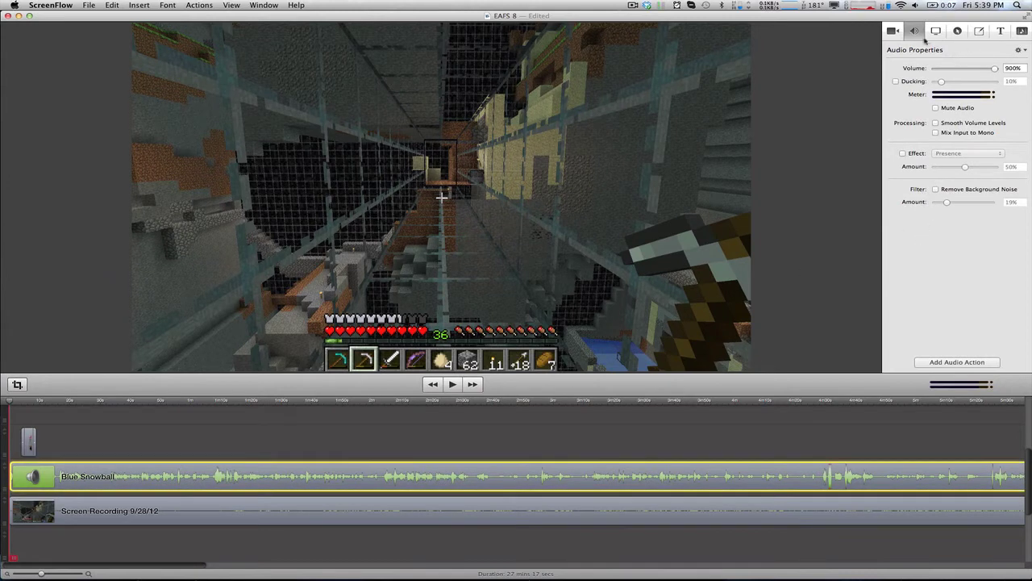
{"action": "left_click", "coordinate": [936, 189]}
{"action": "left_click_drag", "start_coordinate": [936, 203], "coordinate": [945, 204]}
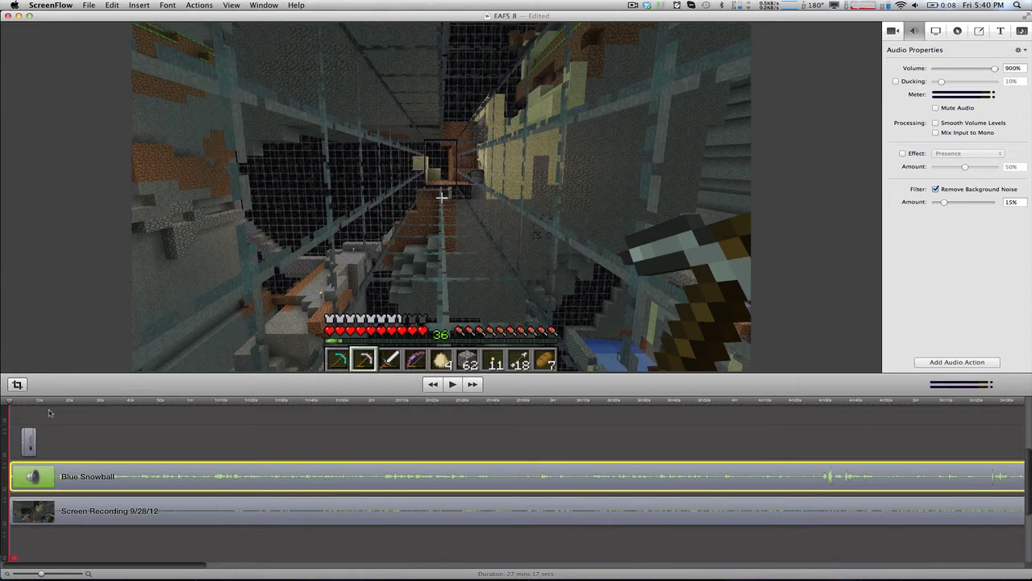
Step: Examine the audio properties of the first Screen Recording 9/28/12 clip and lower the system's sound volume
{"action": "left_click", "coordinate": [22, 401]}
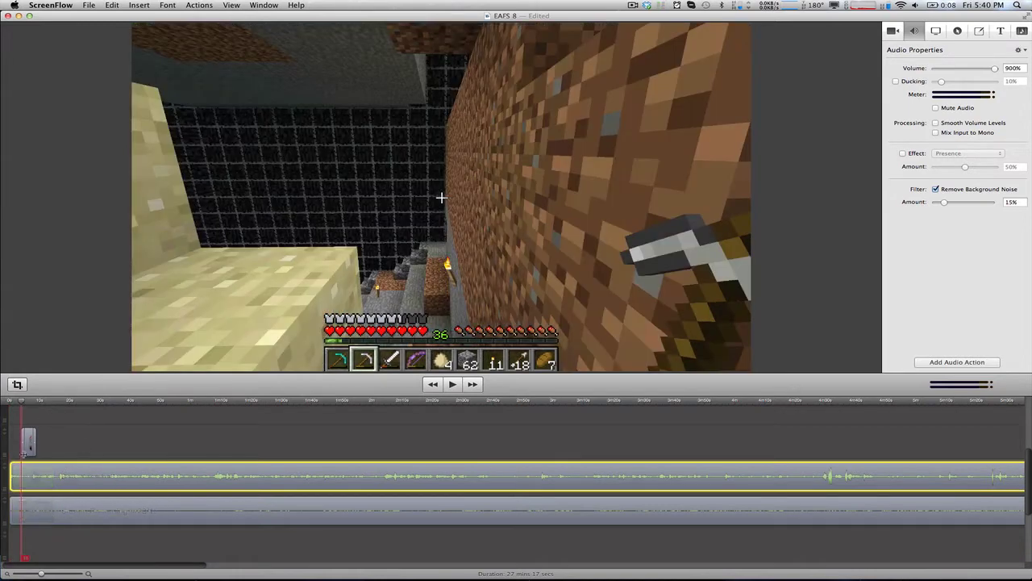
{"action": "left_click", "coordinate": [163, 514]}
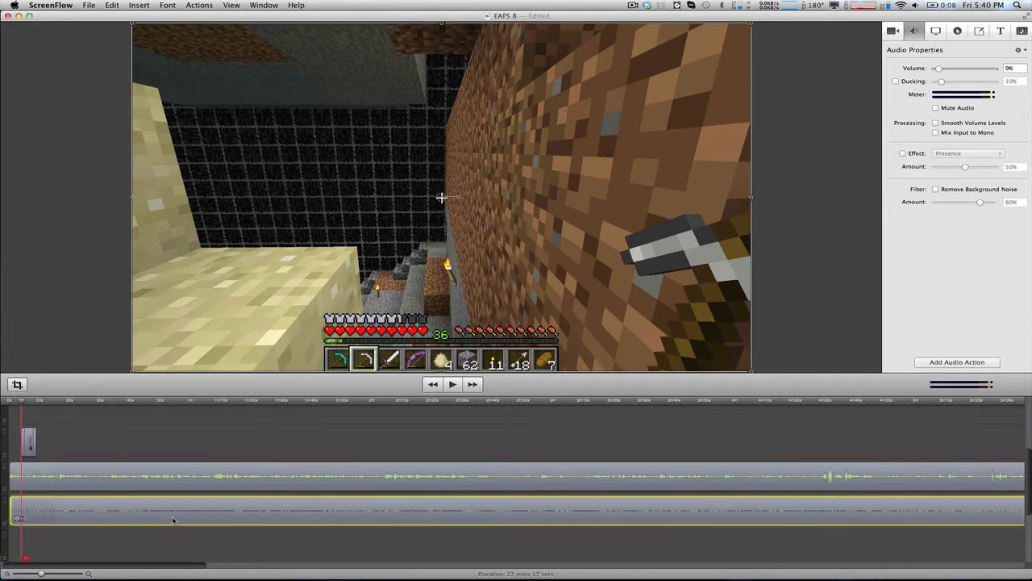
{"action": "left_click", "coordinate": [839, 323]}
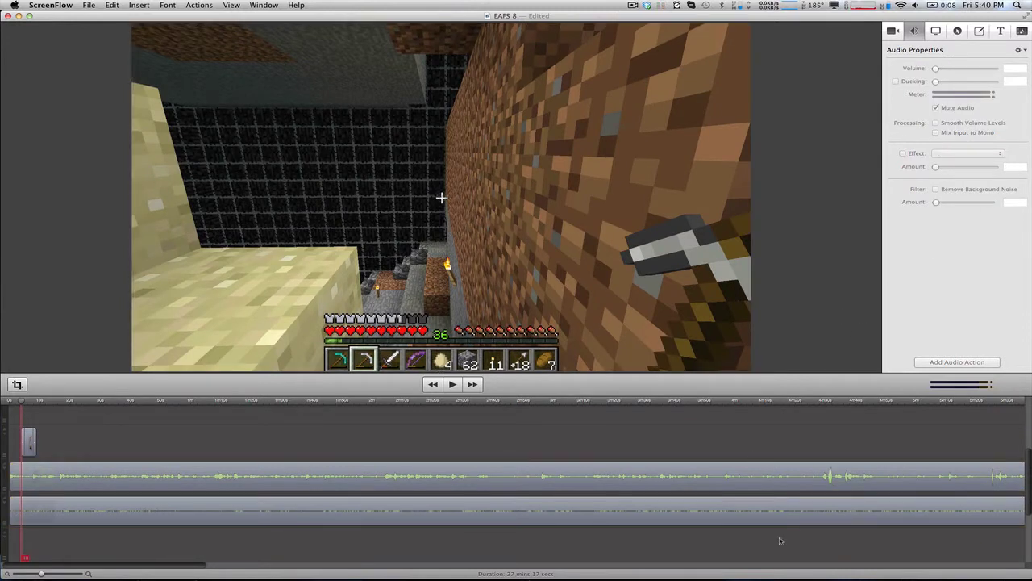
{"action": "left_click", "coordinate": [799, 519]}
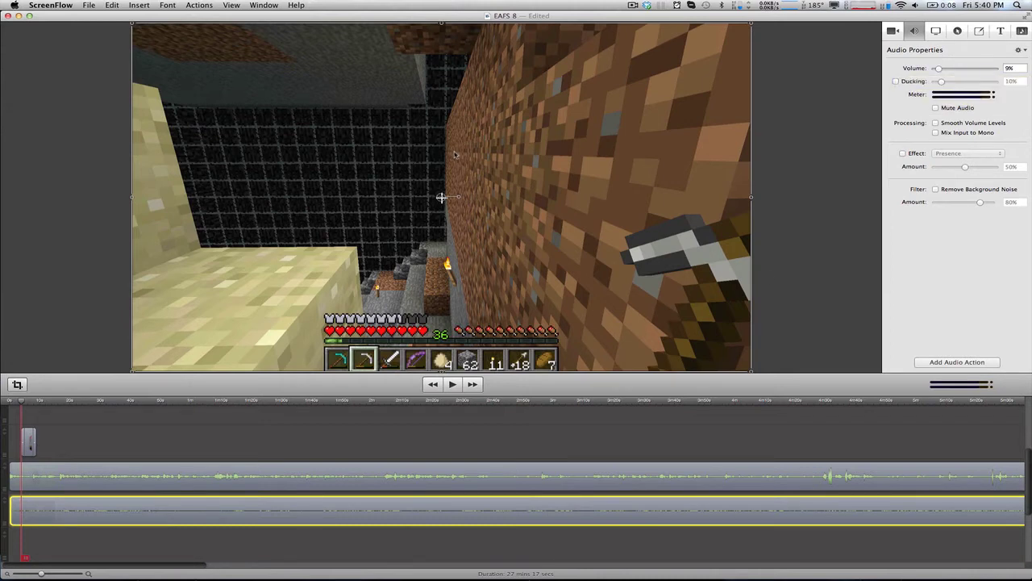
{"action": "key", "text": "XF86AudioLowerVolume"}
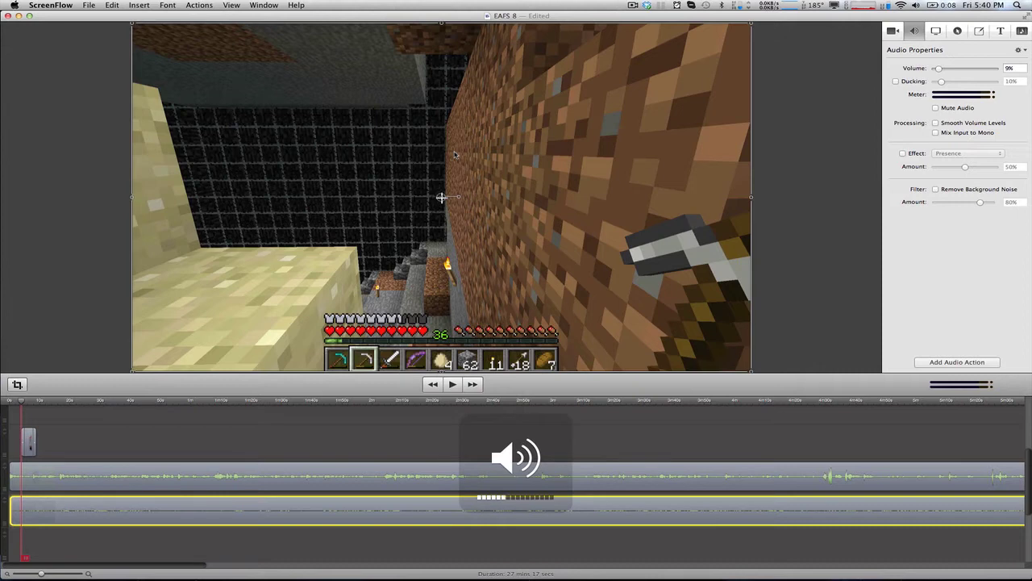
{"action": "left_click", "coordinate": [826, 214]}
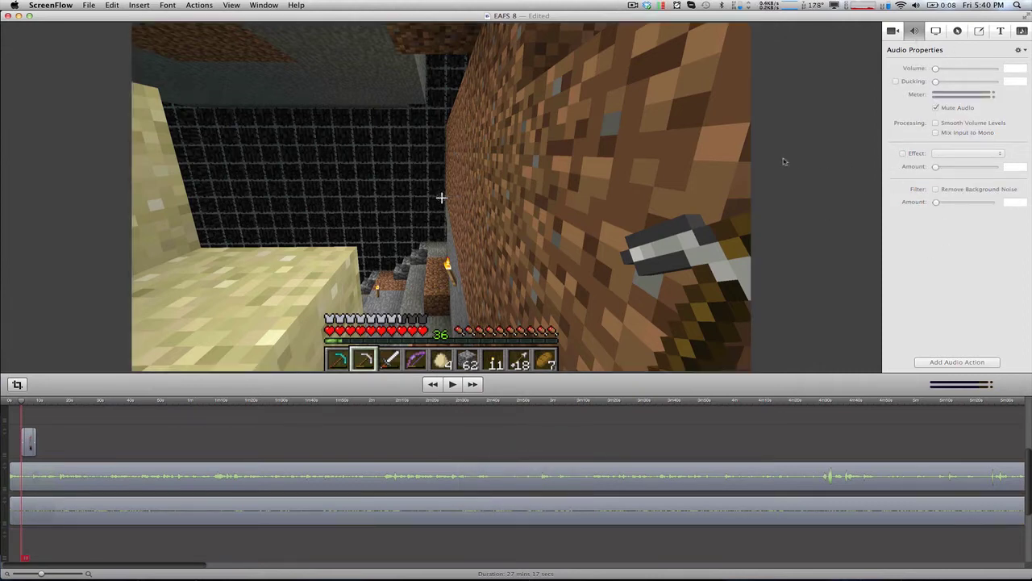
{"action": "left_click", "coordinate": [689, 501]}
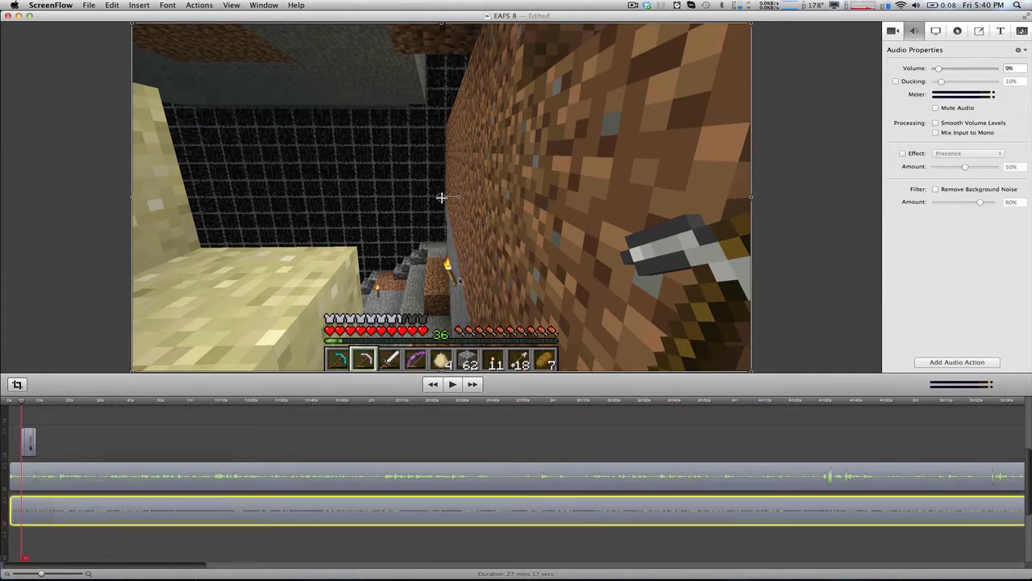
{"action": "left_click", "coordinate": [810, 172]}
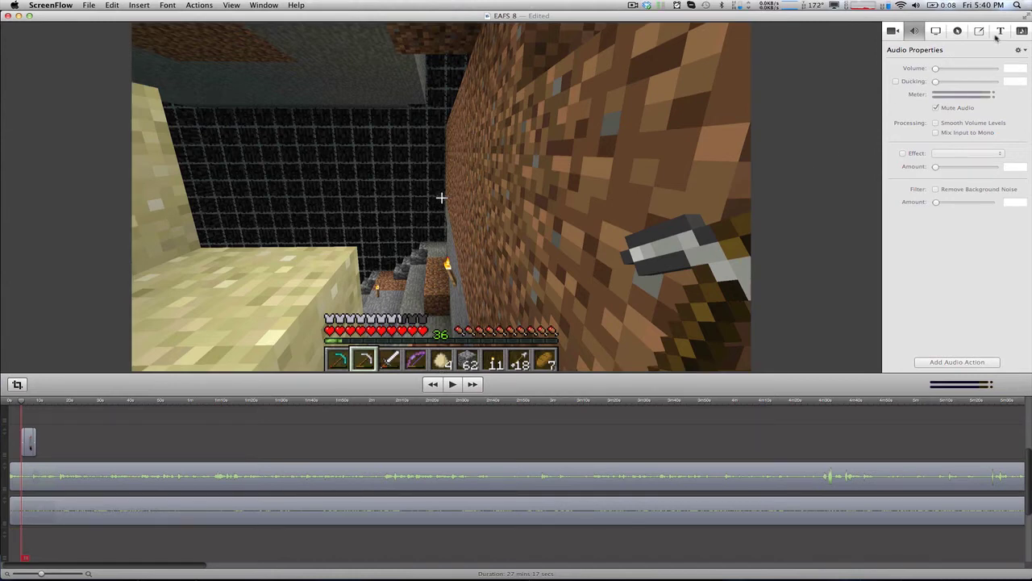
{"action": "left_click", "coordinate": [942, 521]}
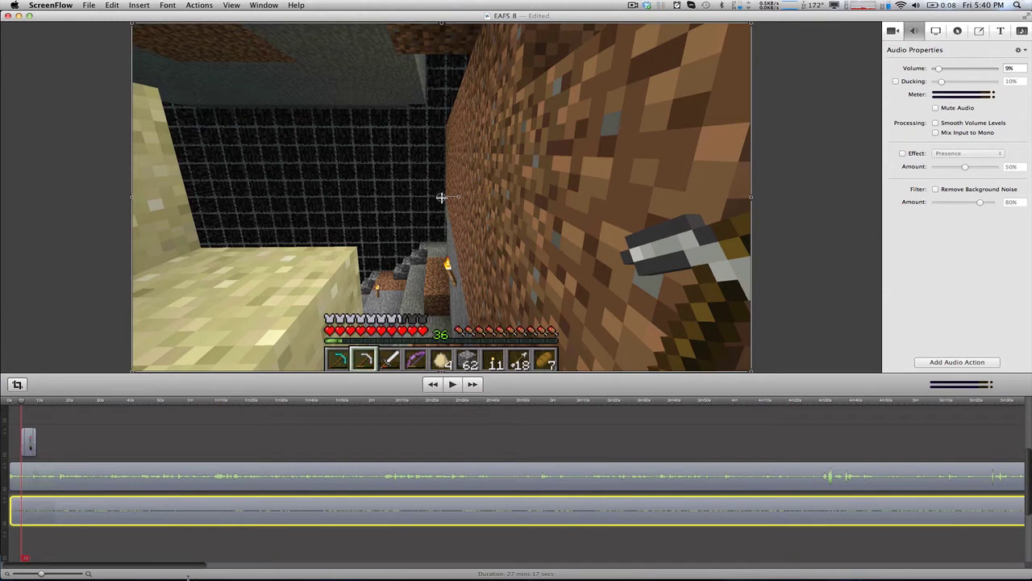
{"action": "left_click_drag", "start_coordinate": [191, 567], "coordinate": [637, 553]}
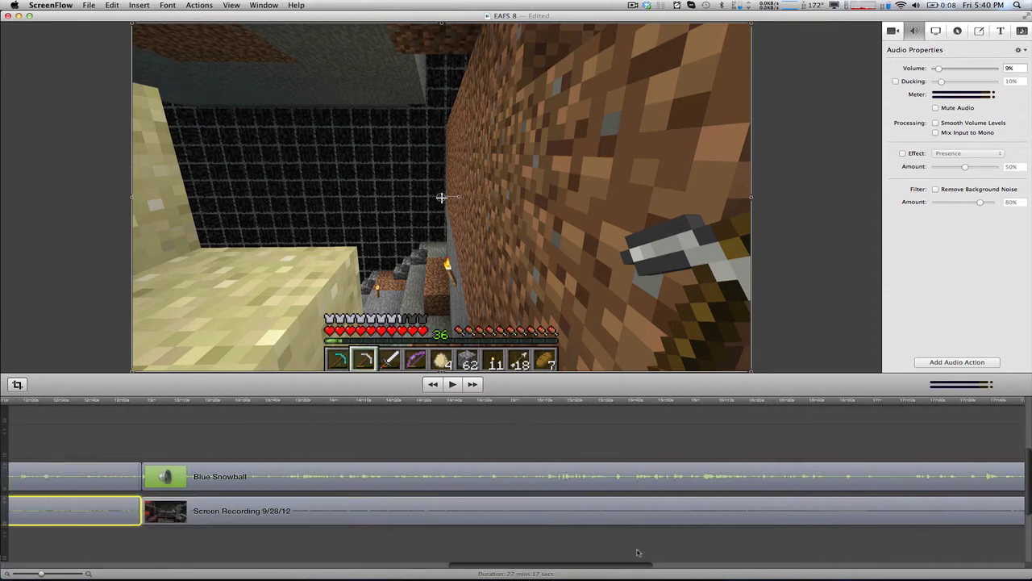
Step: Play the timeline briefly across the cut between the two Screen Recording 9/28/12 clips and stop playback
{"action": "left_click", "coordinate": [136, 402]}
{"action": "key", "text": "space"}
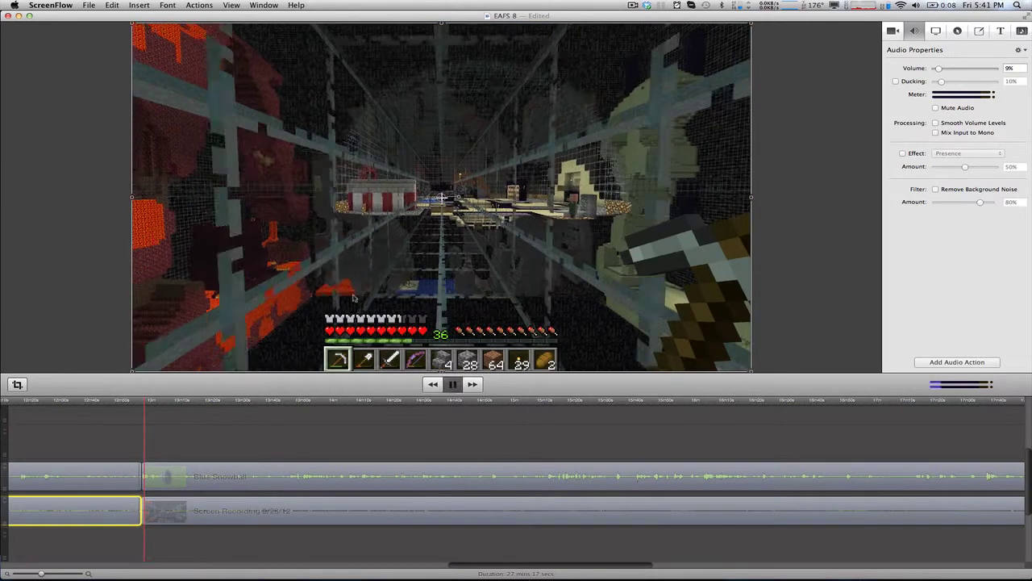
{"action": "key", "text": "space"}
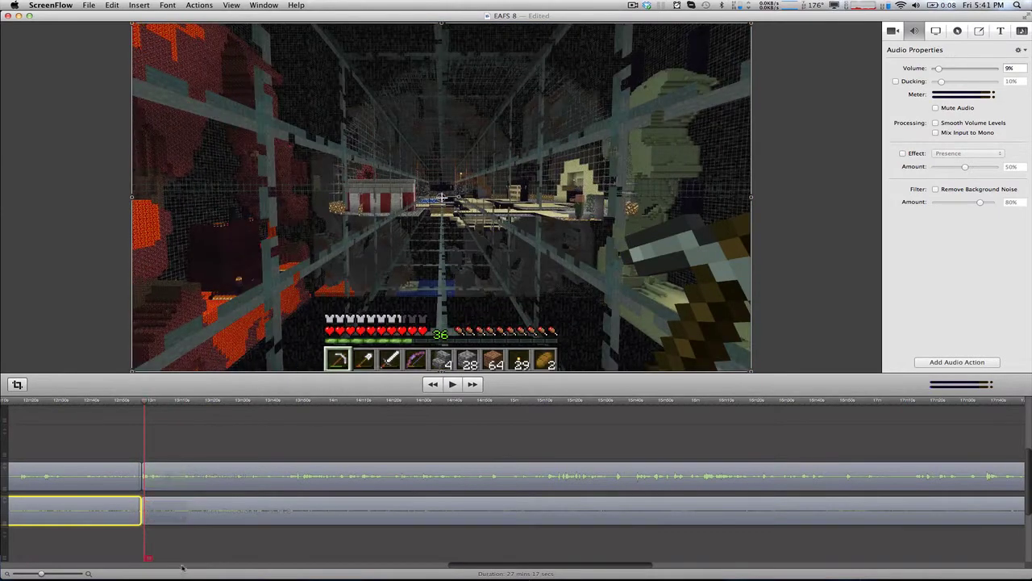
Step: Review the transition choices at the cut between the two Blue Snowball clips without changing the transition
{"action": "left_click", "coordinate": [166, 502]}
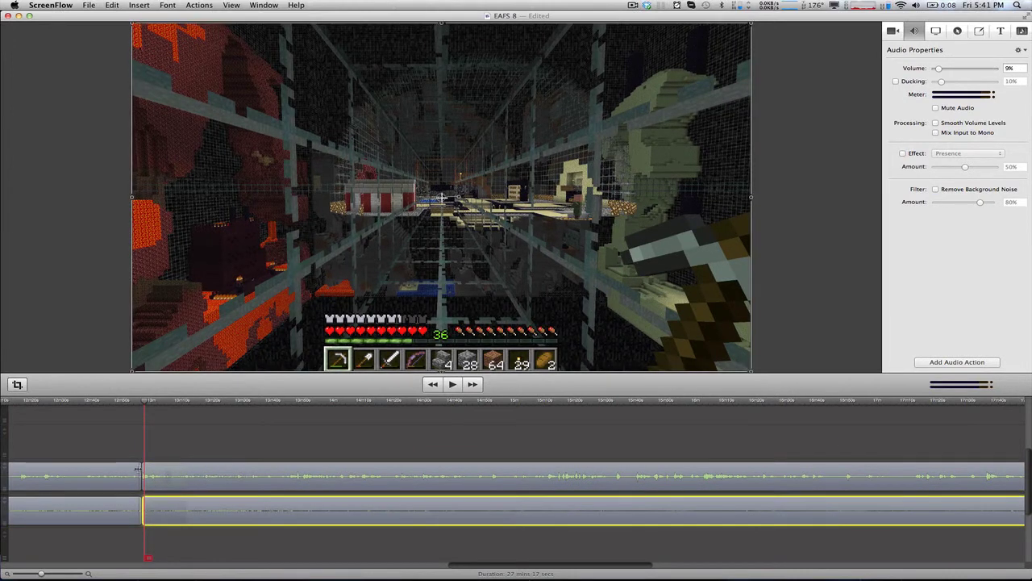
{"action": "right_click", "coordinate": [139, 471]}
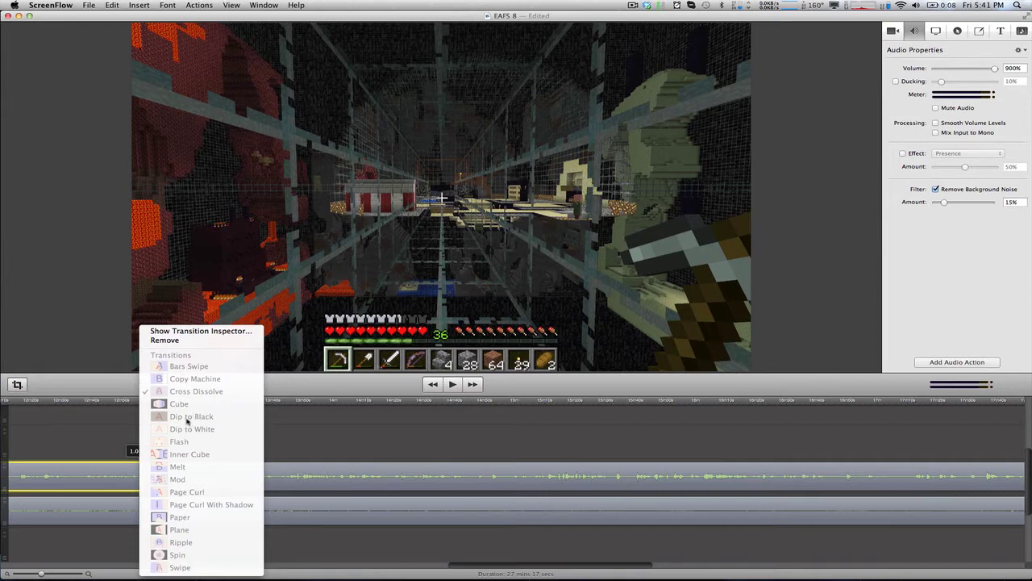
{"action": "left_click", "coordinate": [310, 421]}
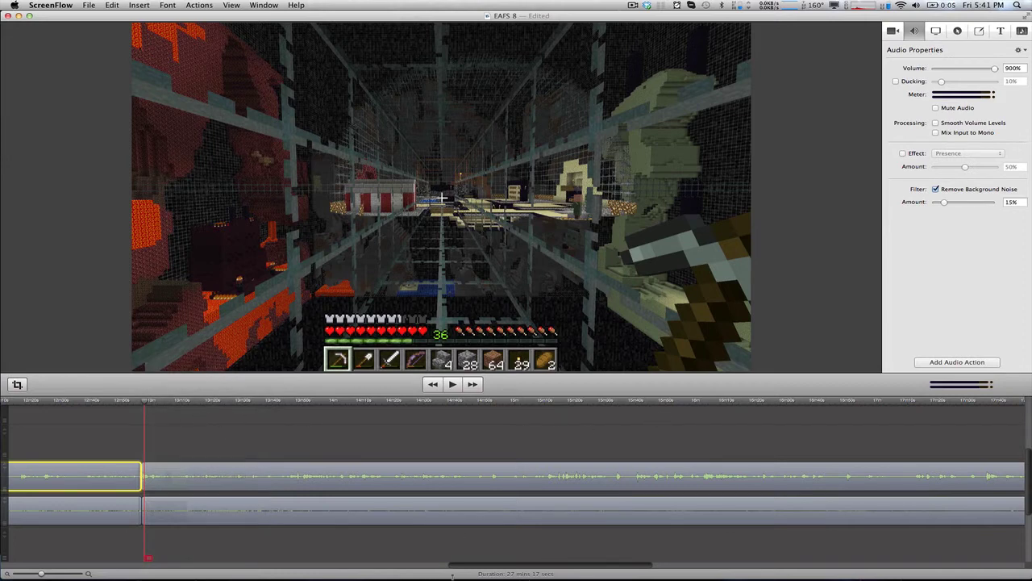
Step: View the outro clips at the end of the timeline and close the EAFS 8 project window
{"action": "left_click_drag", "start_coordinate": [515, 567], "coordinate": [911, 546]}
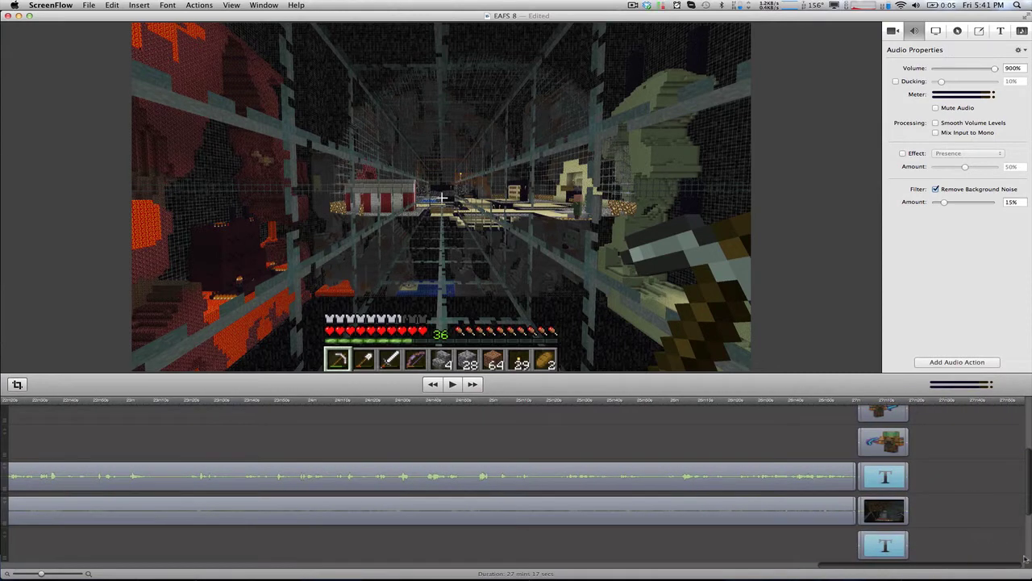
{"action": "left_click", "coordinate": [73, 133]}
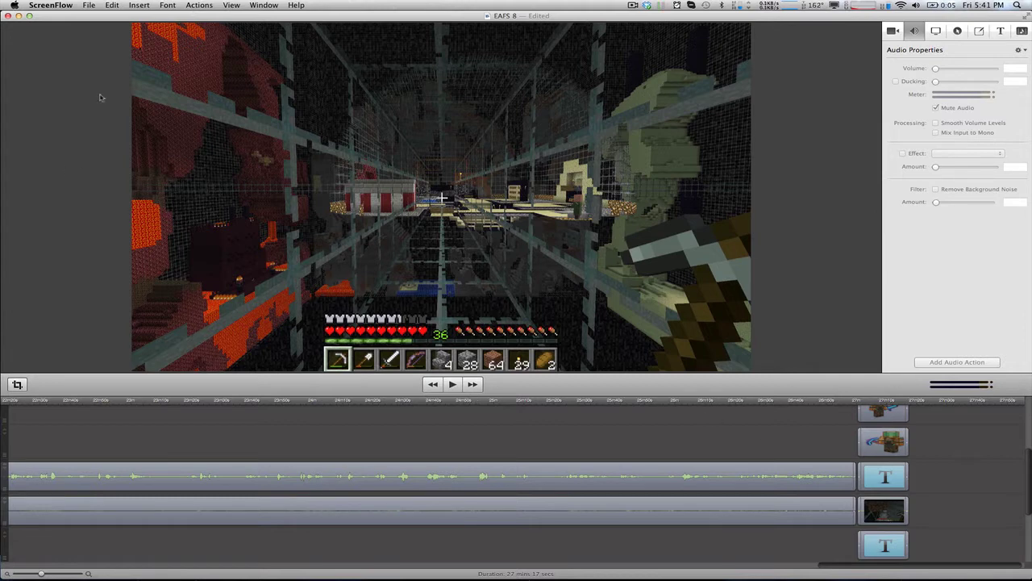
{"action": "left_click", "coordinate": [8, 16]}
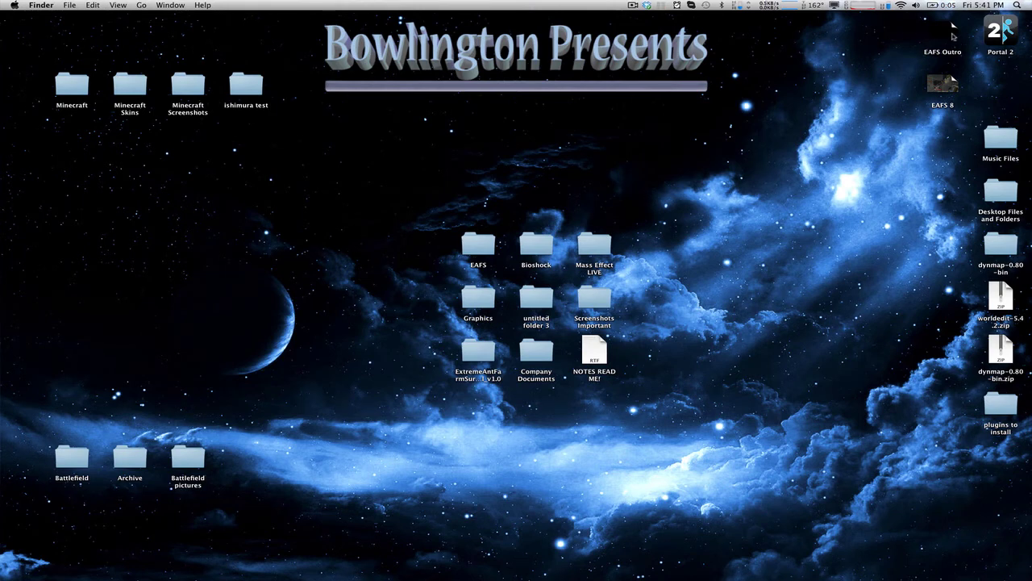
Step: Open the EAFS Outro project from the desktop and play it through from the beginning
{"action": "double_click", "coordinate": [950, 34]}
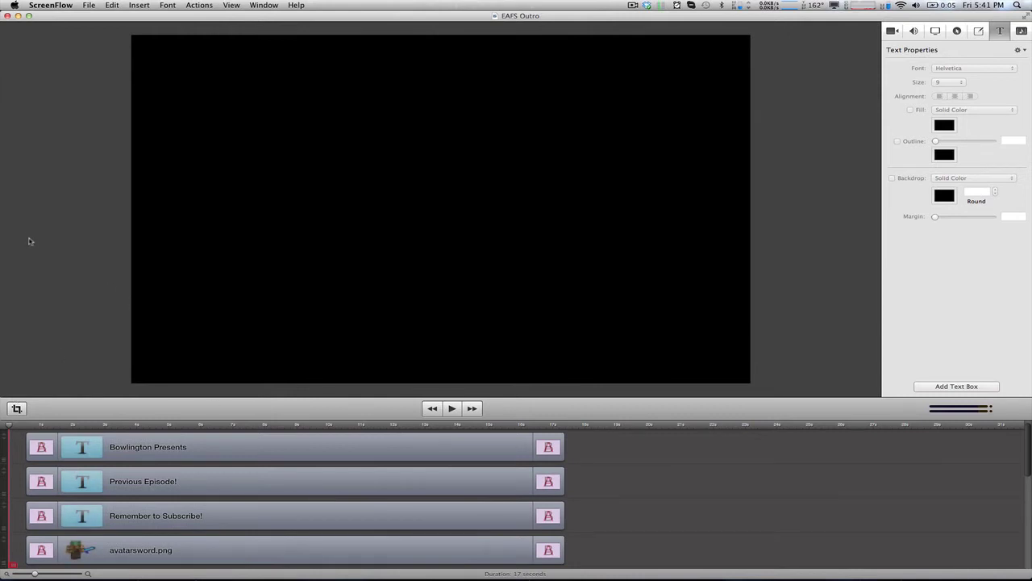
{"action": "key", "text": "space"}
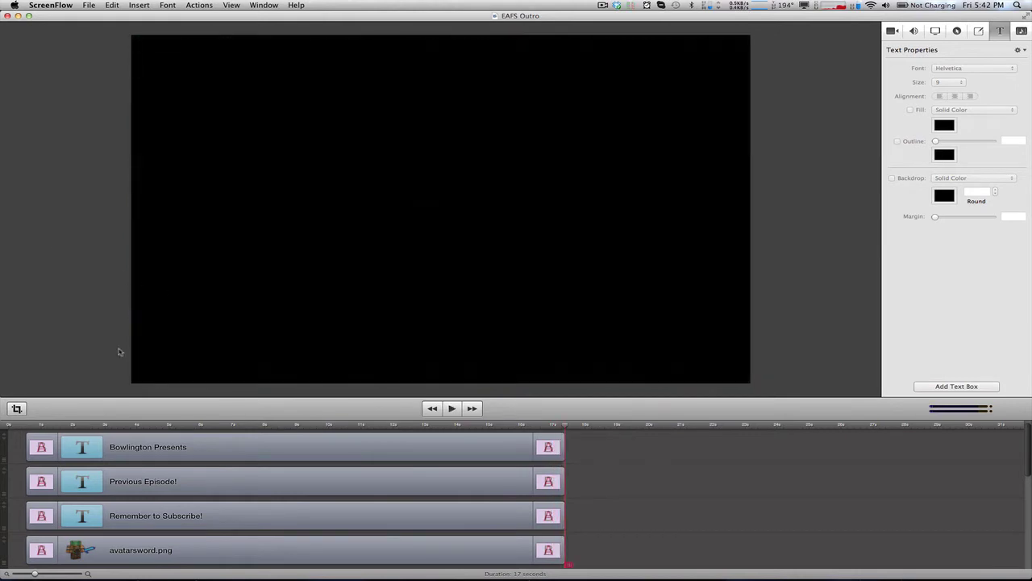
Step: Enlarge the timeline to show all outro tracks and select the text clips and the avatar.png clip in turn
{"action": "left_click", "coordinate": [45, 426]}
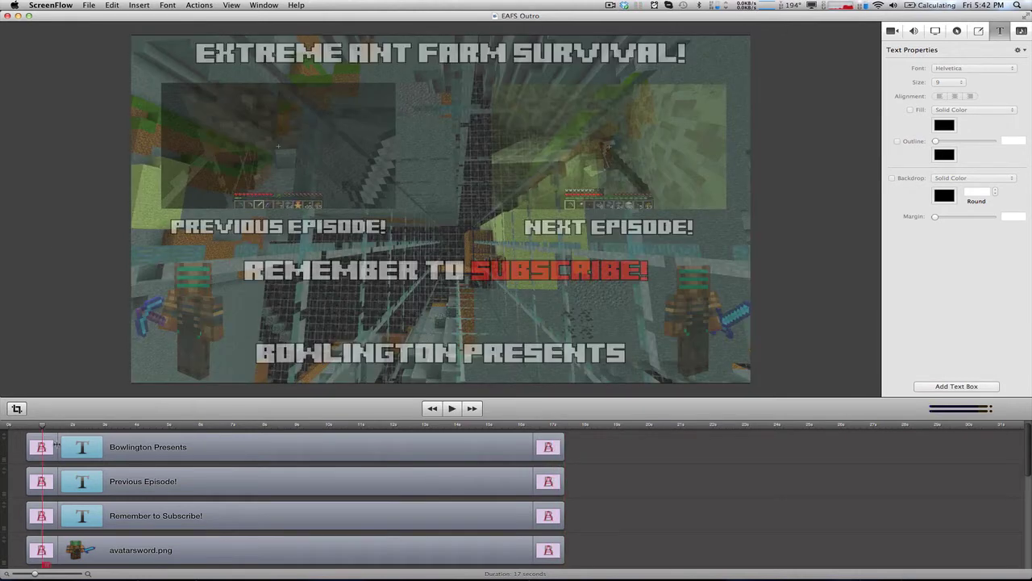
{"action": "left_click_drag", "start_coordinate": [525, 418], "coordinate": [521, 173]}
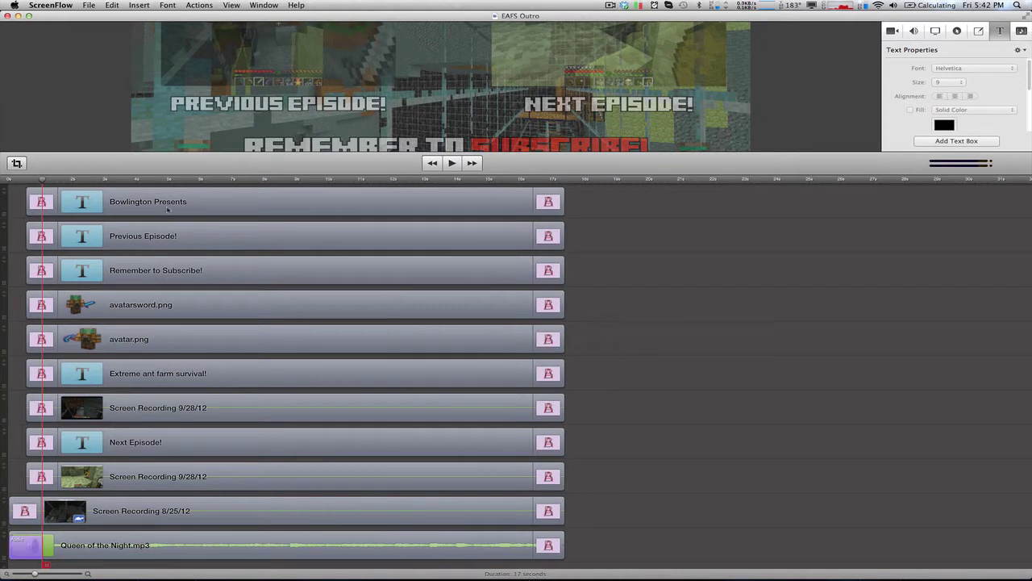
{"action": "left_click", "coordinate": [168, 209]}
{"action": "left_click", "coordinate": [193, 271], "text": "shift"}
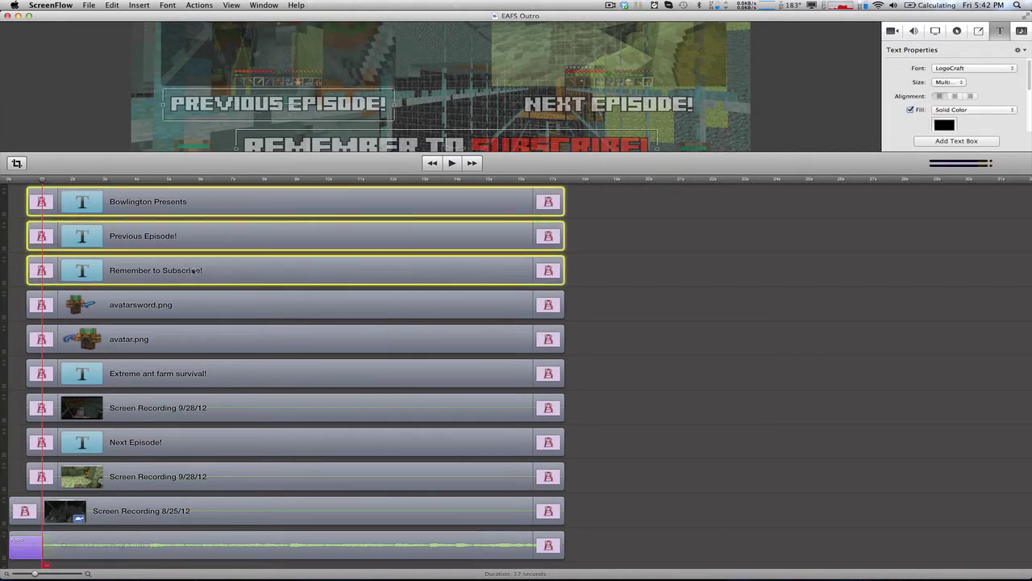
{"action": "left_click", "coordinate": [207, 384]}
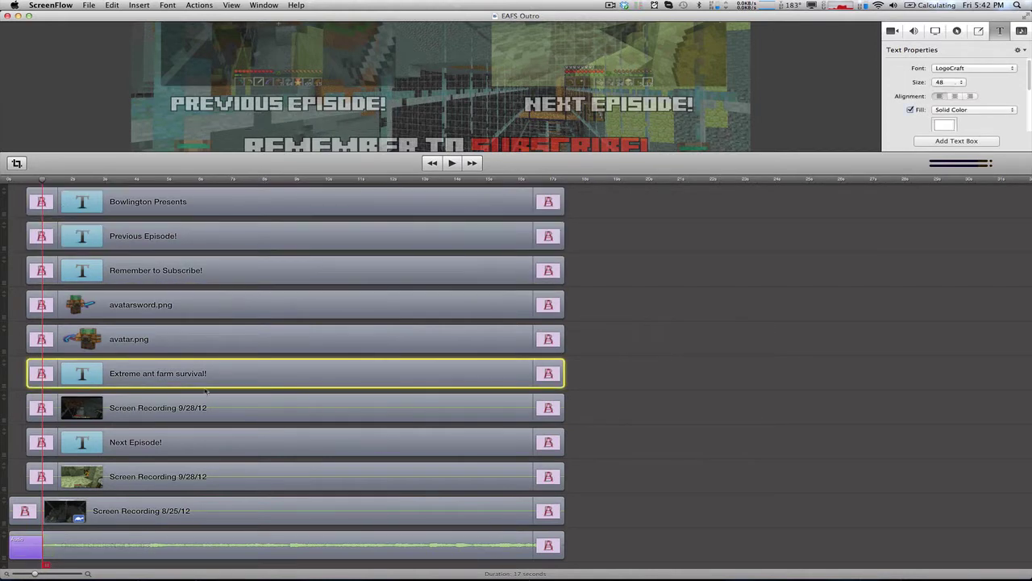
{"action": "left_click", "coordinate": [202, 443]}
{"action": "left_click", "coordinate": [715, 300]}
{"action": "left_click", "coordinate": [264, 318]}
{"action": "left_click", "coordinate": [266, 330]}
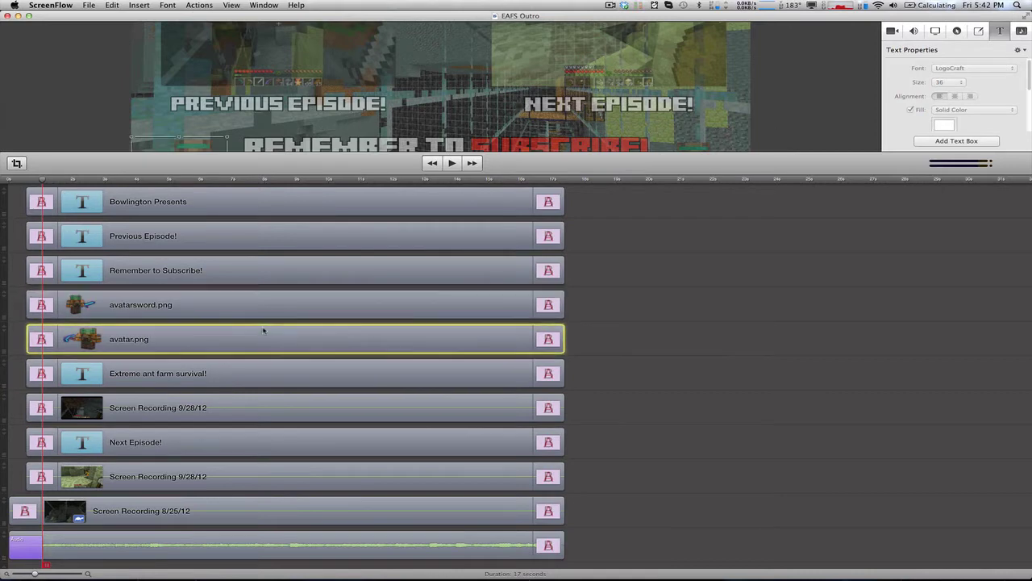
Step: Enlarge the preview again, park the playhead at about 2 seconds, and select each avatar image on the canvas before deselecting
{"action": "left_click_drag", "start_coordinate": [486, 171], "coordinate": [475, 422]}
{"action": "left_click", "coordinate": [113, 209]}
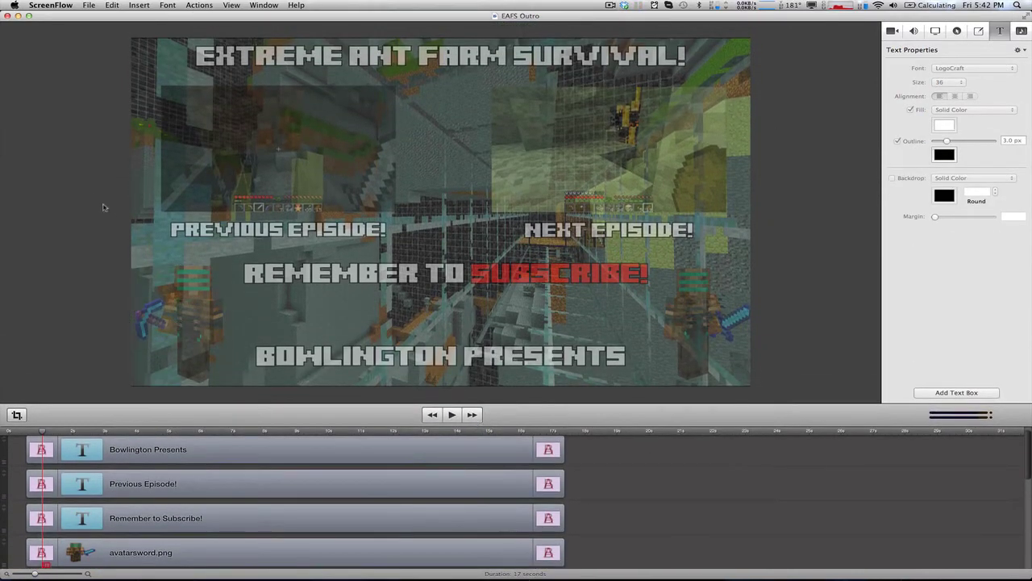
{"action": "left_click", "coordinate": [71, 439]}
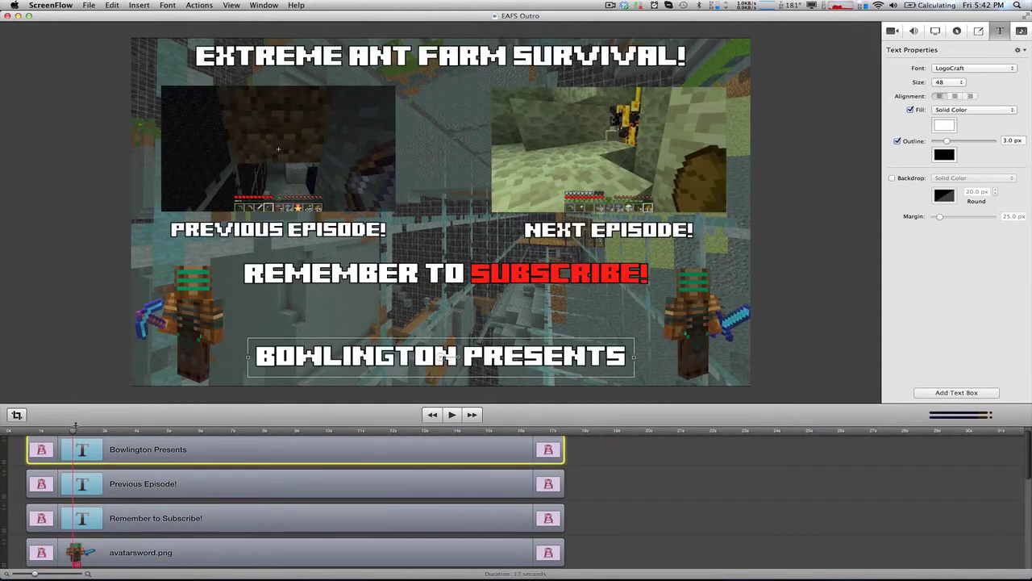
{"action": "left_click", "coordinate": [211, 295]}
{"action": "left_click", "coordinate": [720, 316]}
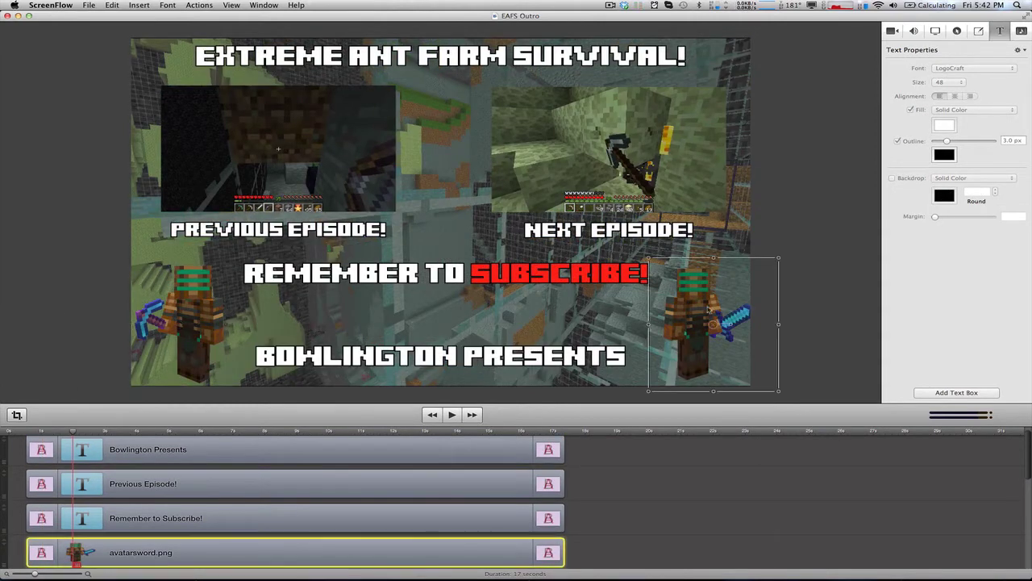
{"action": "left_click", "coordinate": [195, 300]}
{"action": "left_click", "coordinate": [103, 234]}
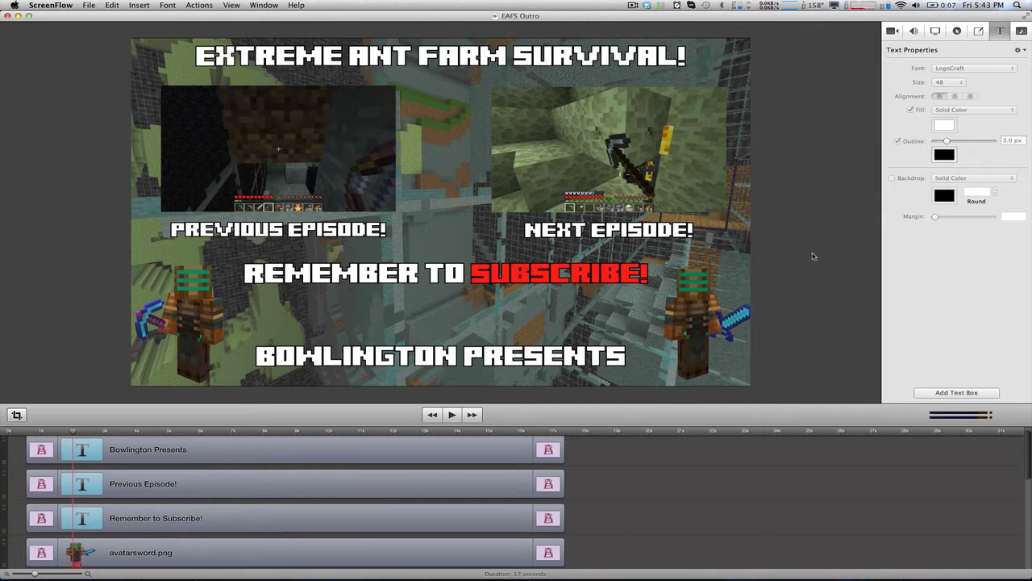
Step: Point out the avatarsword.png image by selecting it on the canvas and clearing the selection
{"action": "mouse_move", "coordinate": [637, 578]}
{"action": "left_click", "coordinate": [721, 299]}
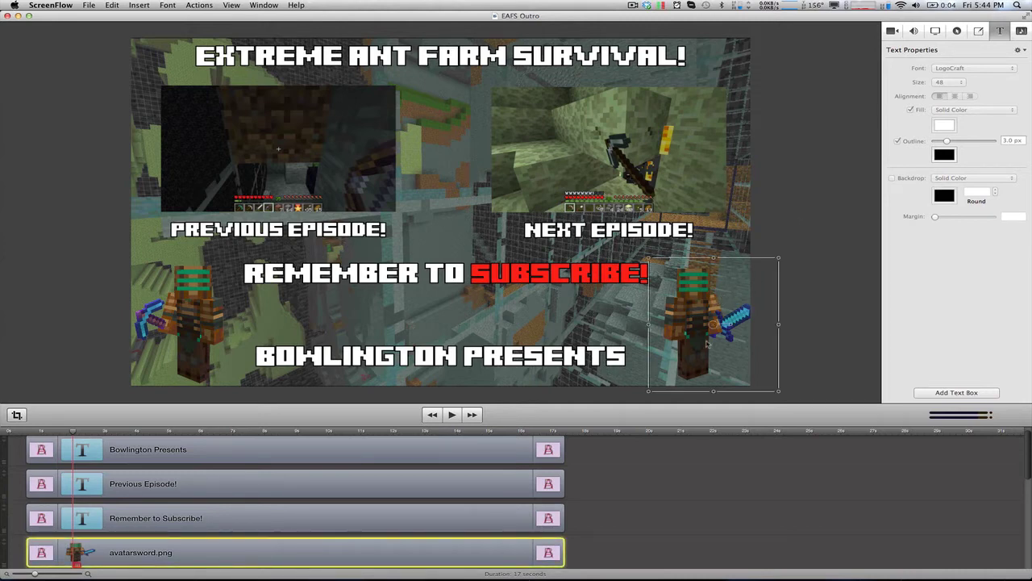
{"action": "left_click", "coordinate": [788, 310]}
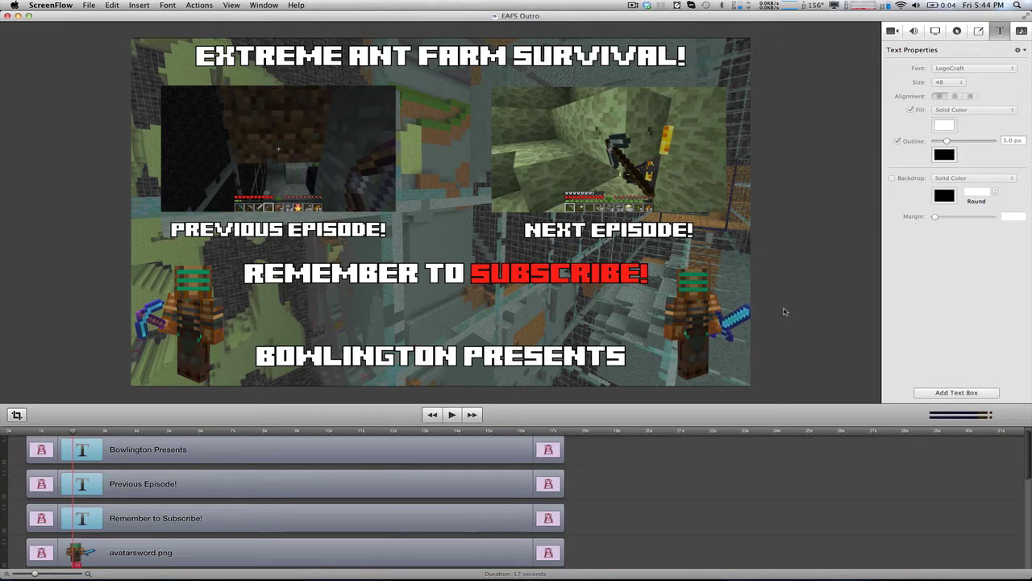
{"action": "left_click", "coordinate": [745, 334]}
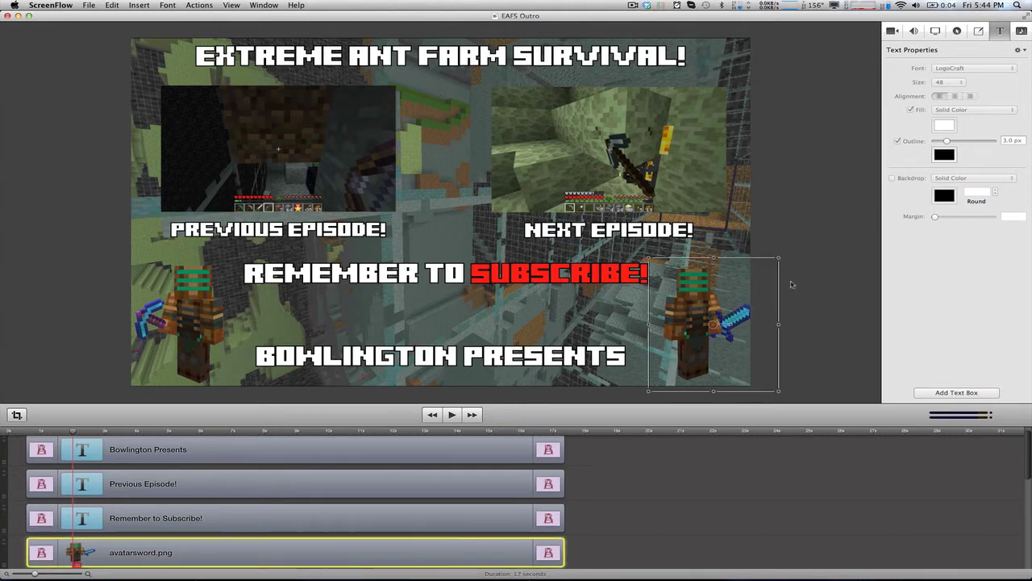
{"action": "left_click", "coordinate": [794, 284]}
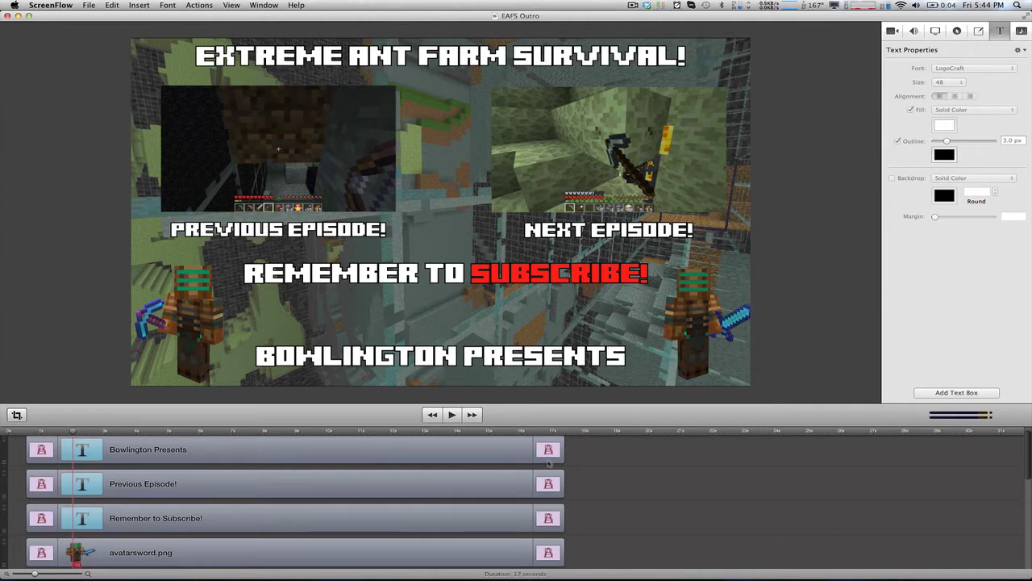
Step: Select the background Screen Recording 8/25/12 clip and scrub from its fade-in to about 4 seconds to examine how the outro appears
{"action": "scroll", "coordinate": [116, 490], "scroll_direction": "down", "scroll_amount": 10}
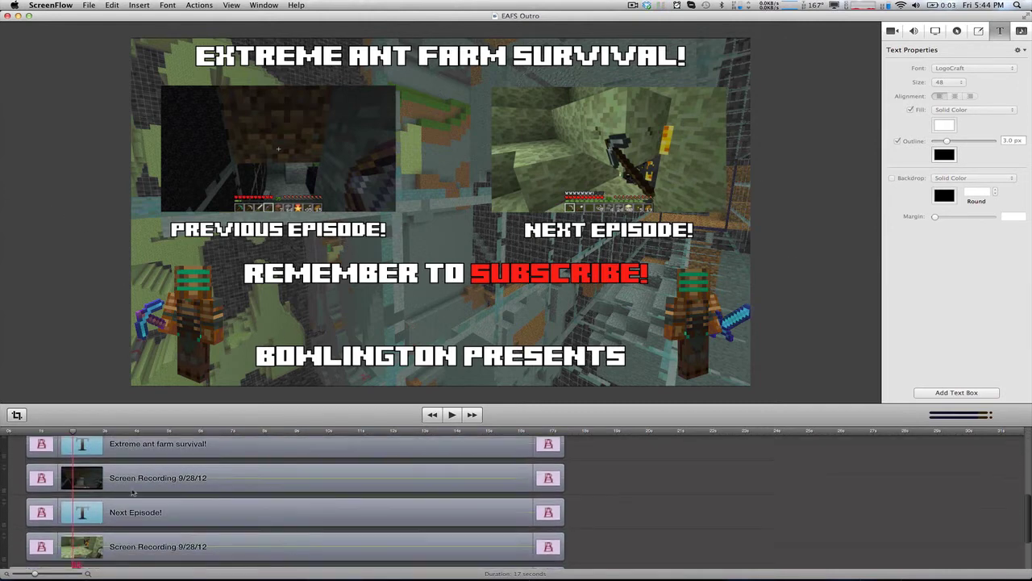
{"action": "scroll", "coordinate": [147, 472], "scroll_direction": "down", "scroll_amount": 2}
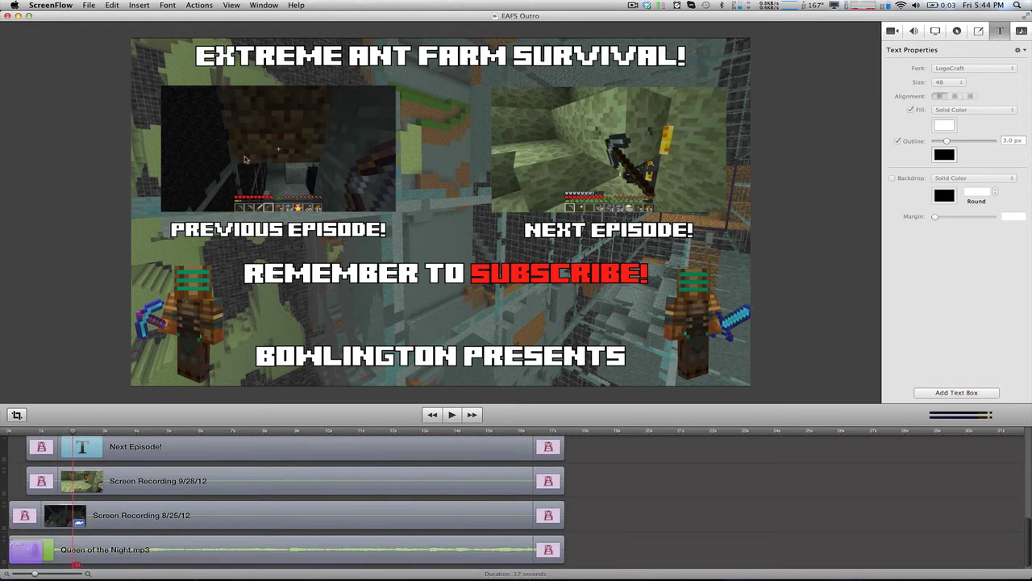
{"action": "left_click", "coordinate": [153, 217]}
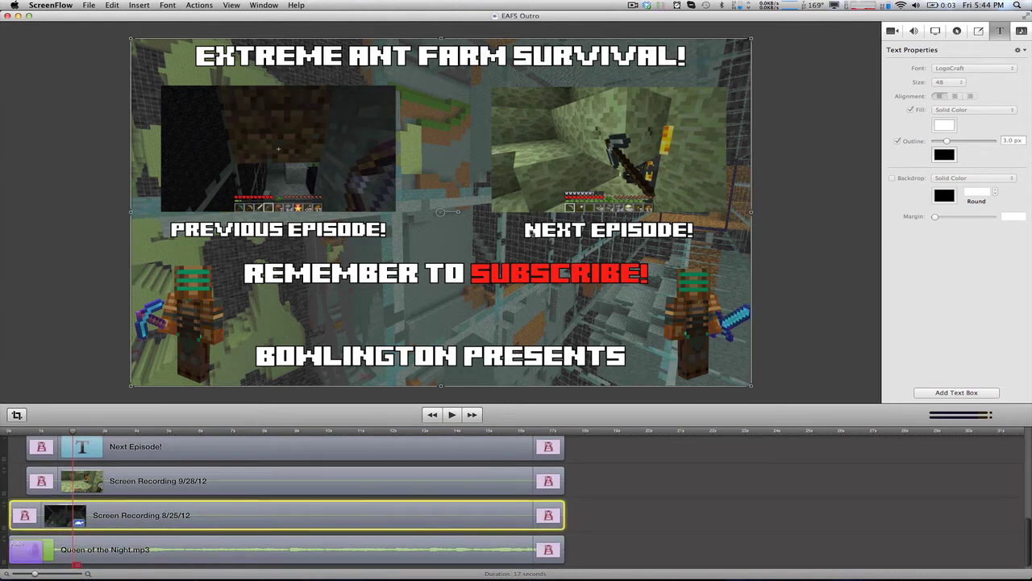
{"action": "left_click", "coordinate": [25, 430]}
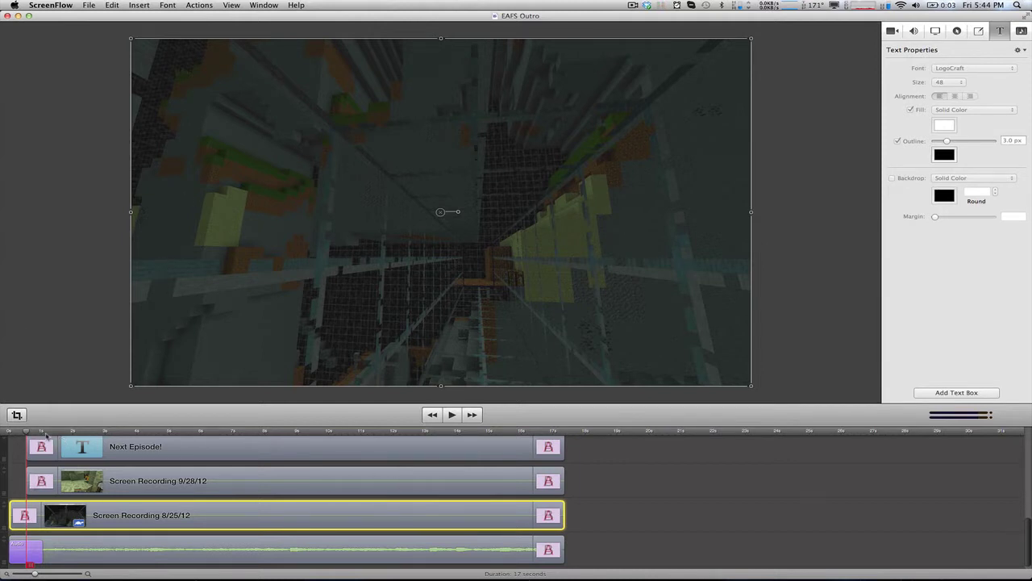
{"action": "left_click_drag", "start_coordinate": [49, 430], "coordinate": [131, 430]}
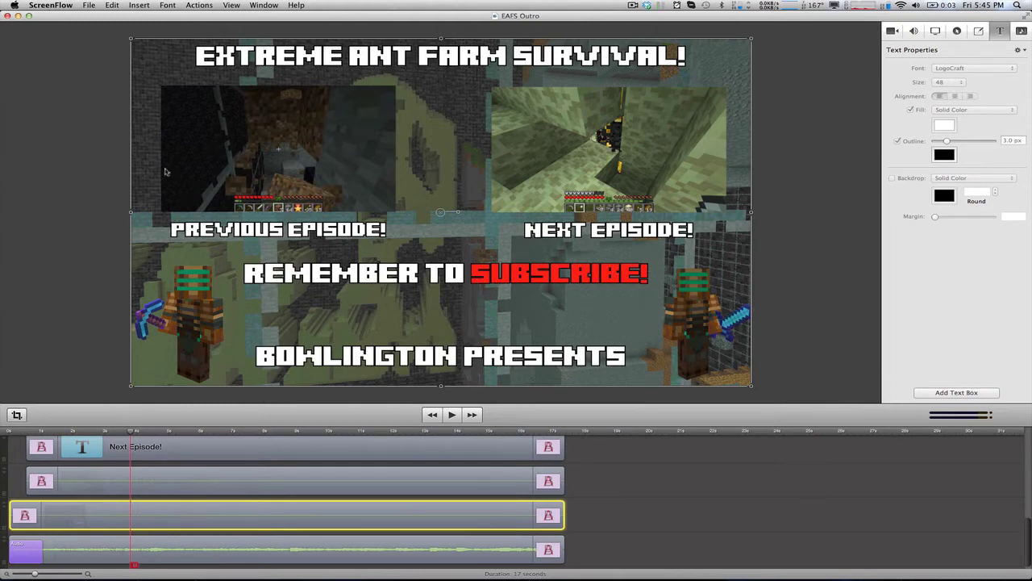
{"action": "left_click", "coordinate": [90, 196]}
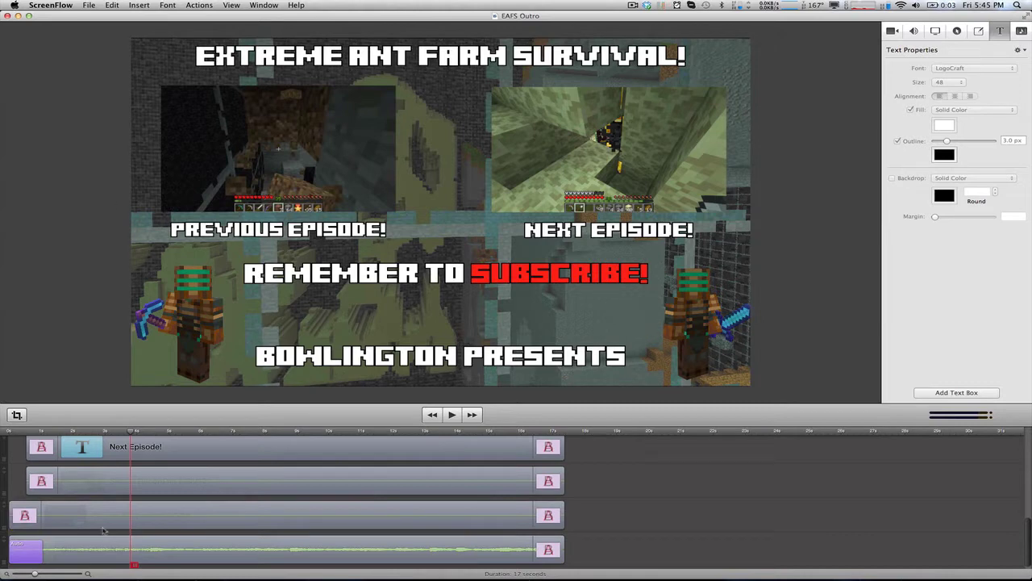
{"action": "left_click", "coordinate": [40, 517]}
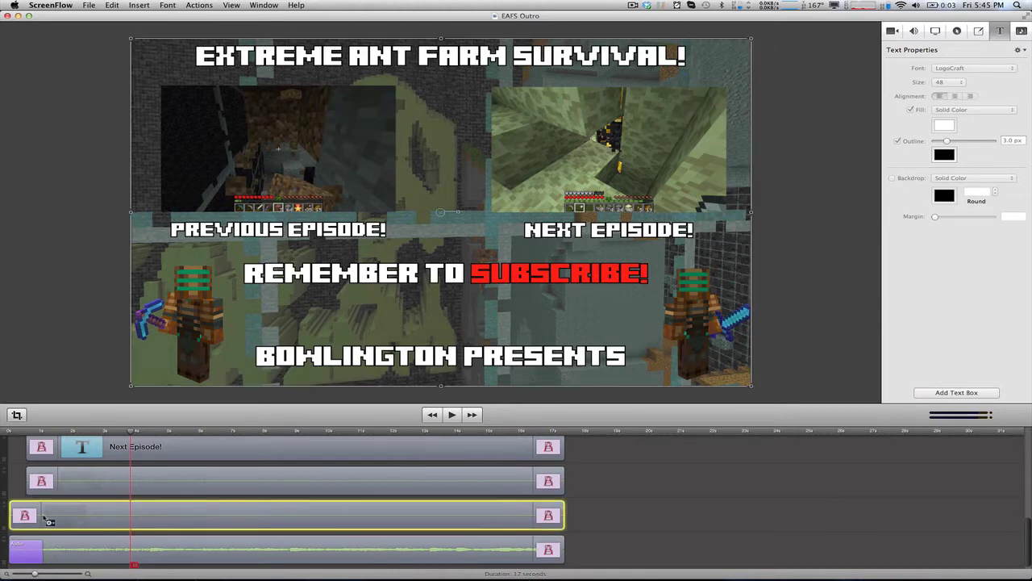
Step: Look through the outro's tracks from the top one to the music track, selecting the Bowlington Presents text clip
{"action": "scroll", "coordinate": [496, 486], "scroll_direction": "up", "scroll_amount": 5}
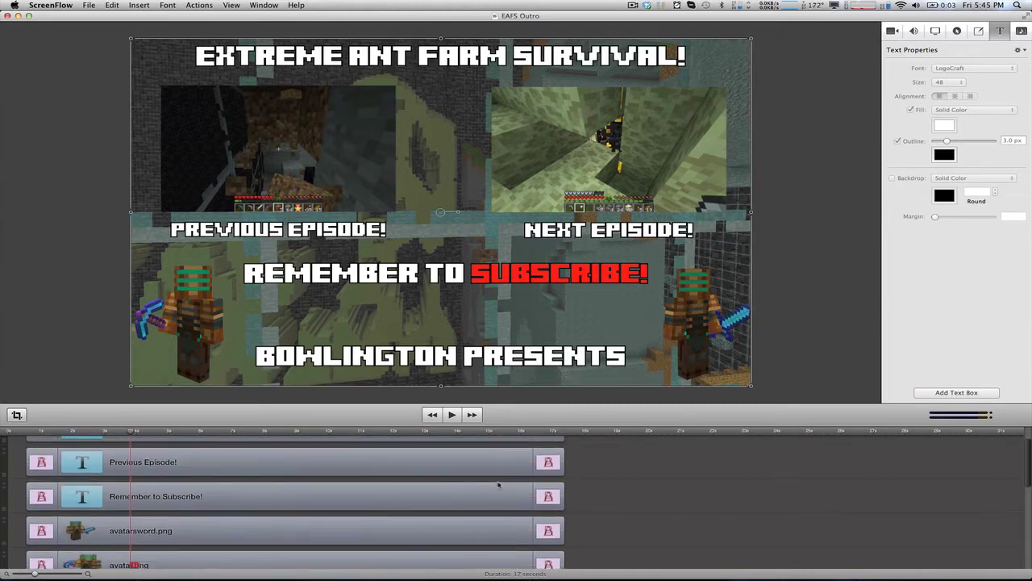
{"action": "scroll", "coordinate": [499, 485], "scroll_direction": "up", "scroll_amount": 2}
{"action": "left_click", "coordinate": [501, 463]}
{"action": "scroll", "coordinate": [504, 475], "scroll_direction": "down", "scroll_amount": 8}
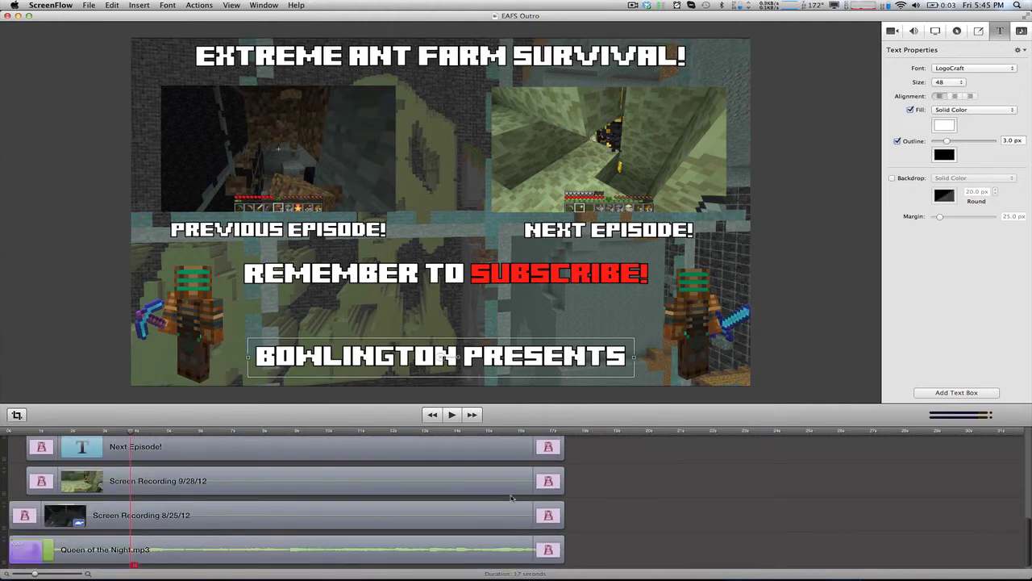
Step: Select all outro clips at once, clear the selection, and select only the background Screen Recording 8/25/12 clip
{"action": "key", "text": "super+a"}
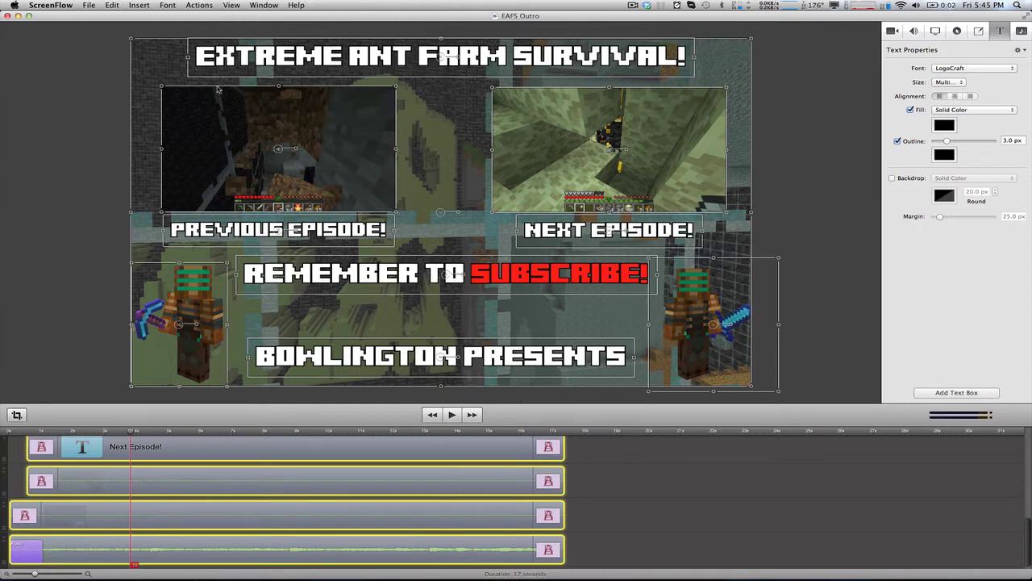
{"action": "left_click", "coordinate": [60, 205]}
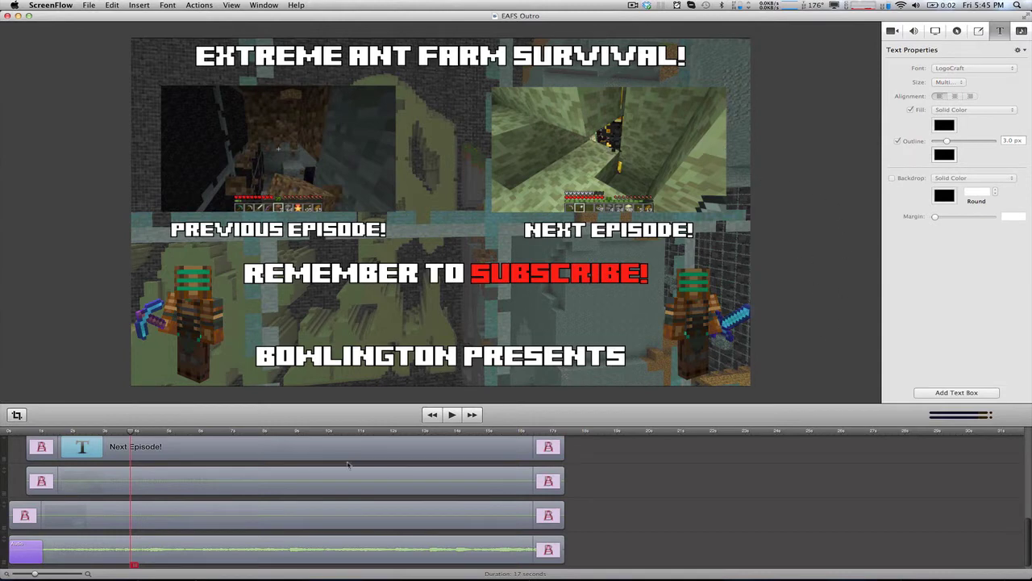
{"action": "left_click", "coordinate": [94, 526]}
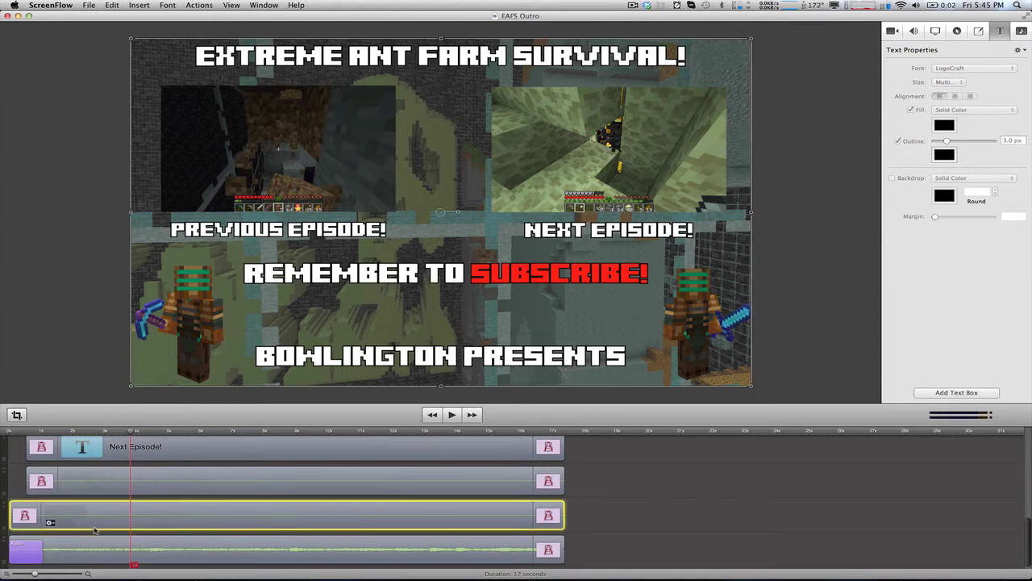
Step: Select the Queen of the Night.mp3 clip and scrub from the project start to about 4 seconds to review the outro's opening
{"action": "left_click", "coordinate": [92, 552]}
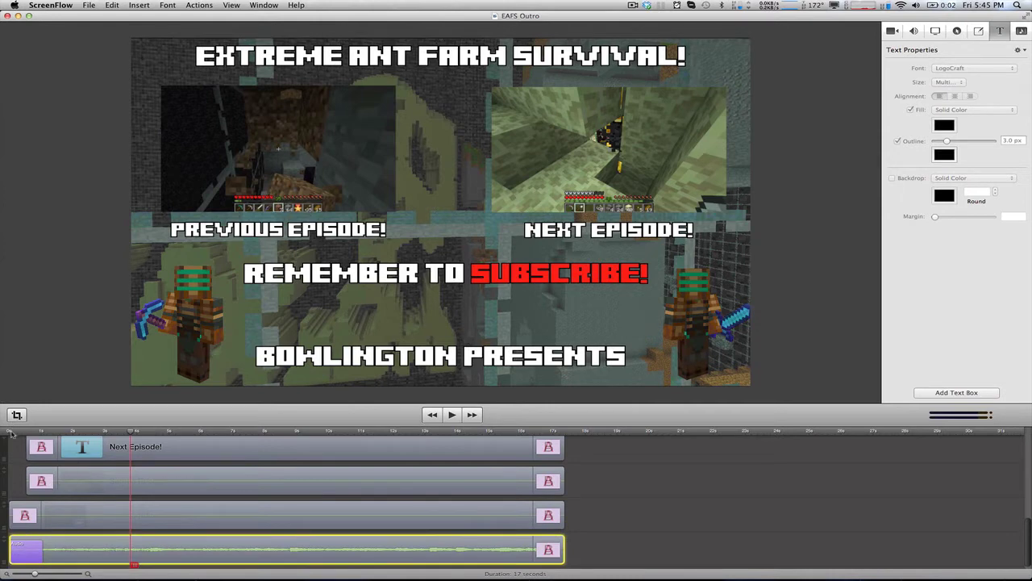
{"action": "left_click", "coordinate": [32, 369]}
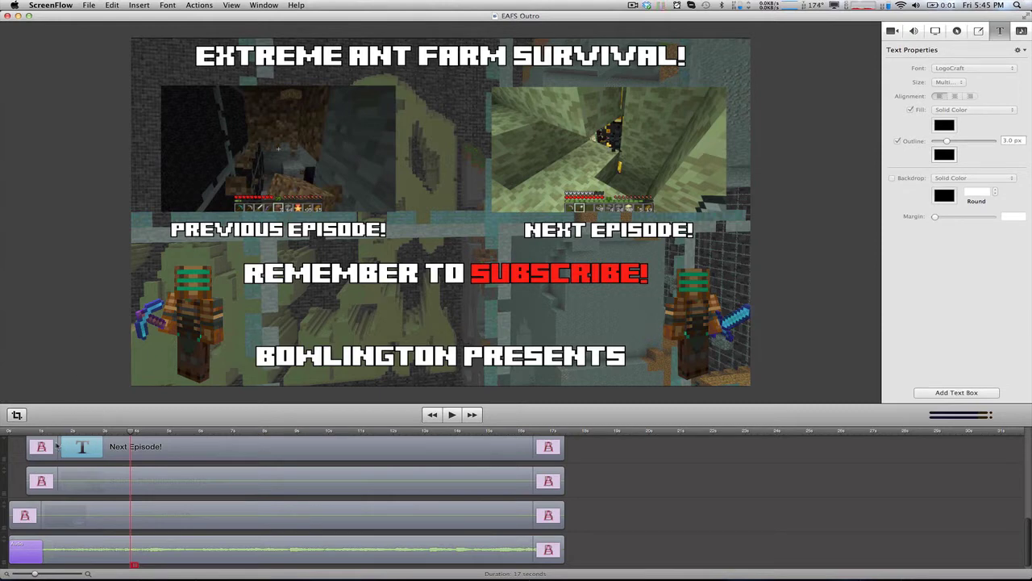
{"action": "left_click", "coordinate": [10, 432]}
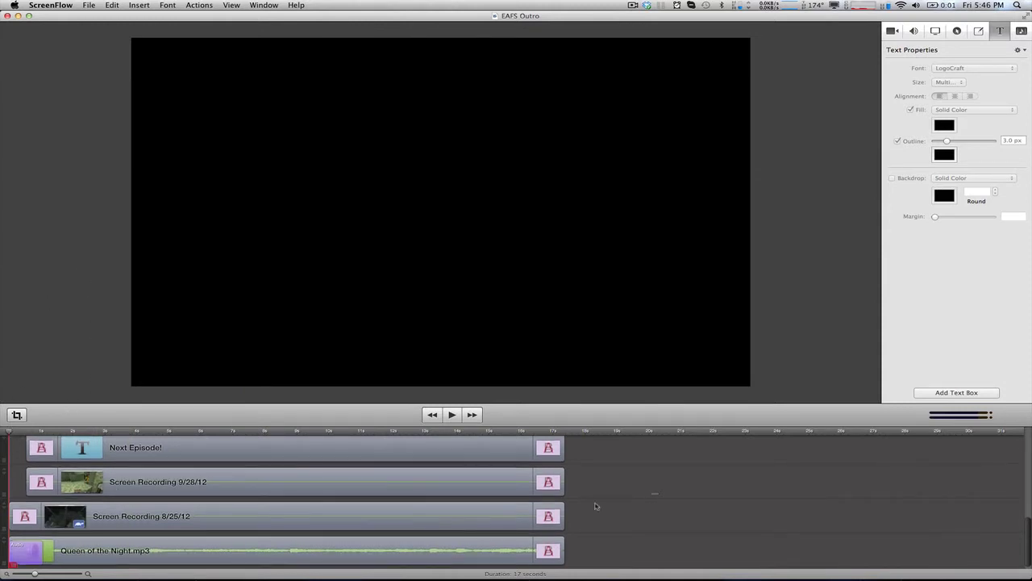
{"action": "left_click", "coordinate": [397, 526]}
{"action": "left_click", "coordinate": [387, 550]}
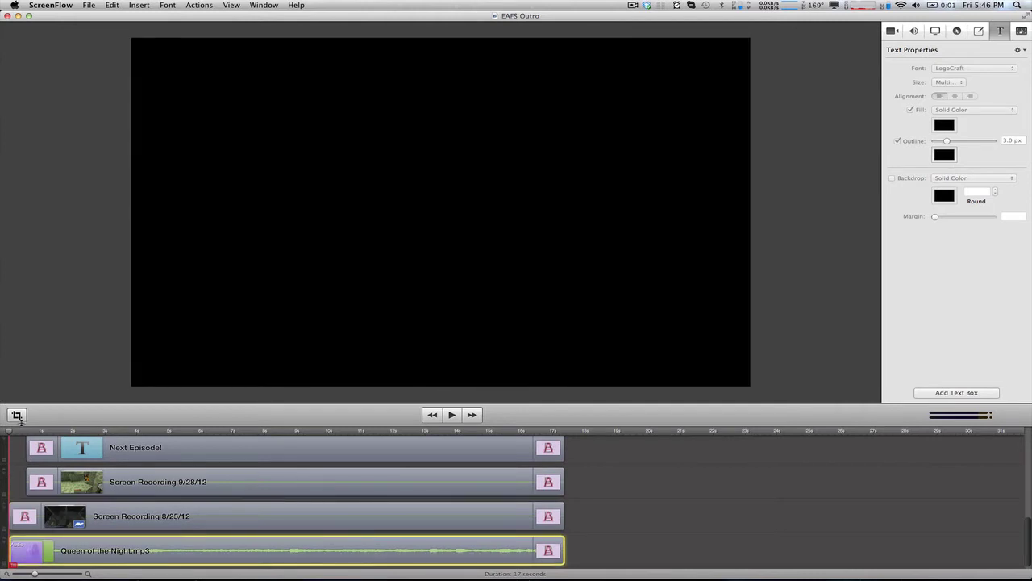
{"action": "left_click_drag", "start_coordinate": [36, 433], "coordinate": [126, 433]}
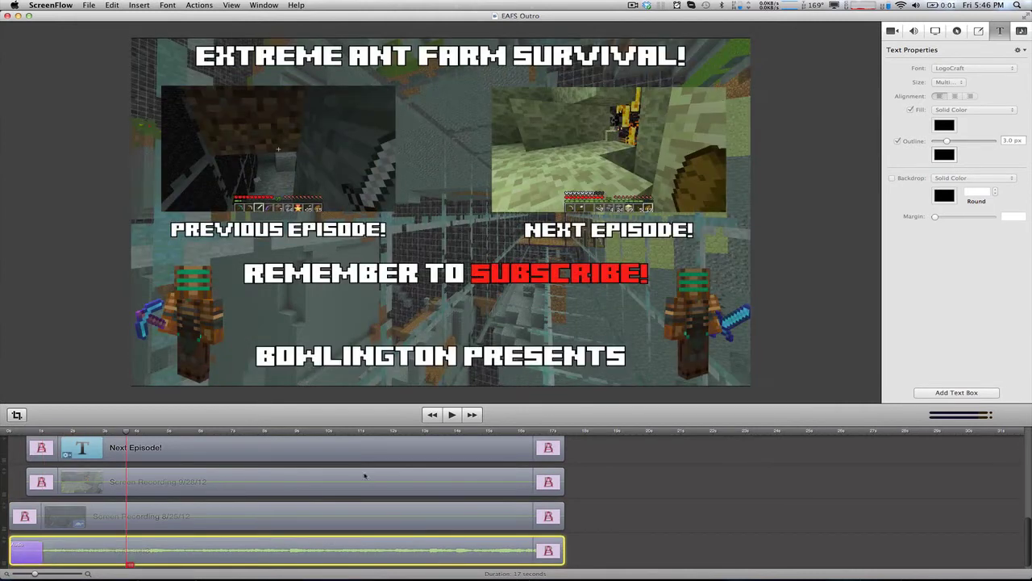
Step: Open the Extreme Ant Farm Survival! title for text editing, exit it, and reselect the title to examine its text properties
{"action": "left_click", "coordinate": [399, 55]}
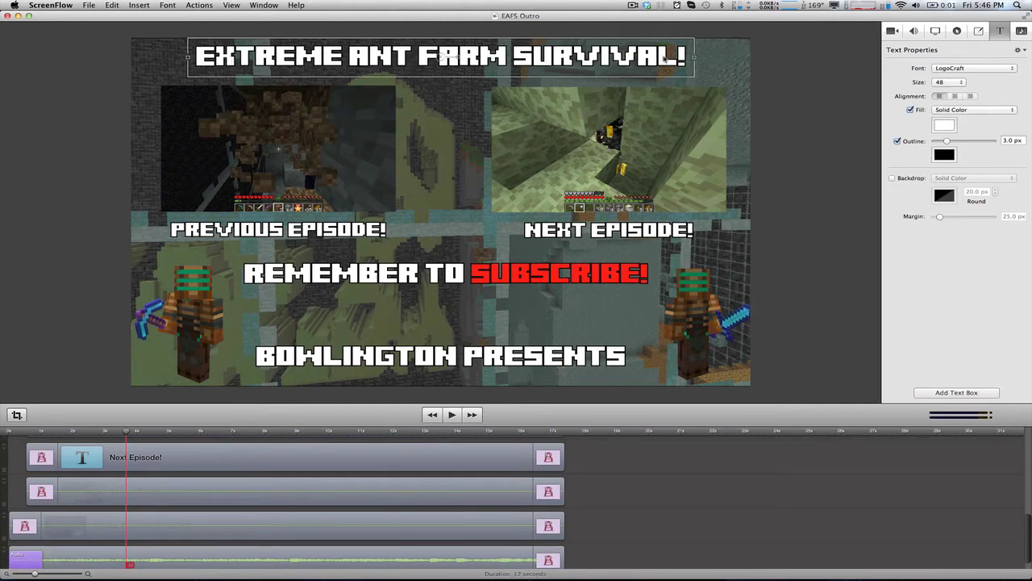
{"action": "double_click", "coordinate": [650, 63]}
{"action": "key", "text": "Escape"}
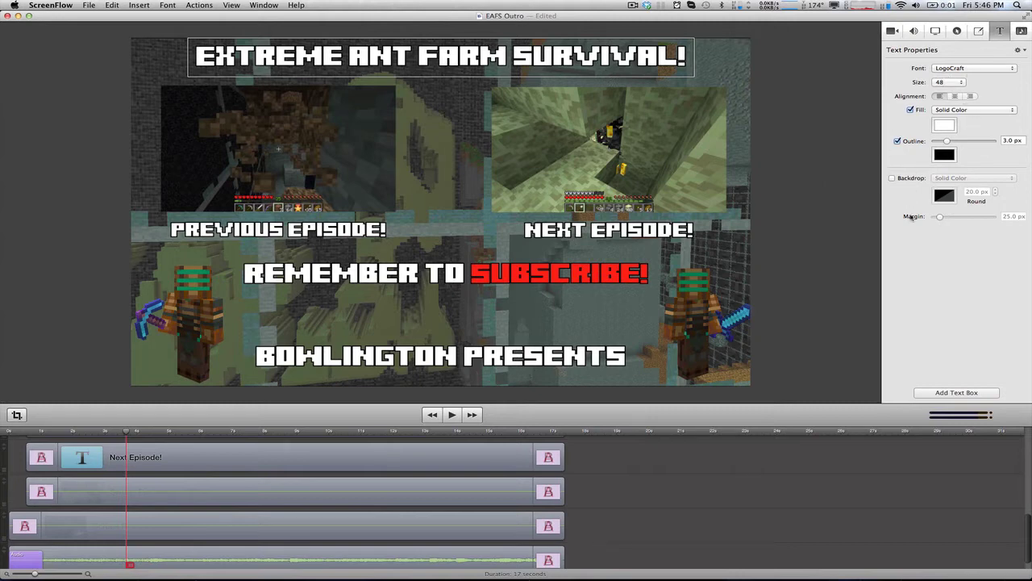
{"action": "left_click", "coordinate": [842, 210]}
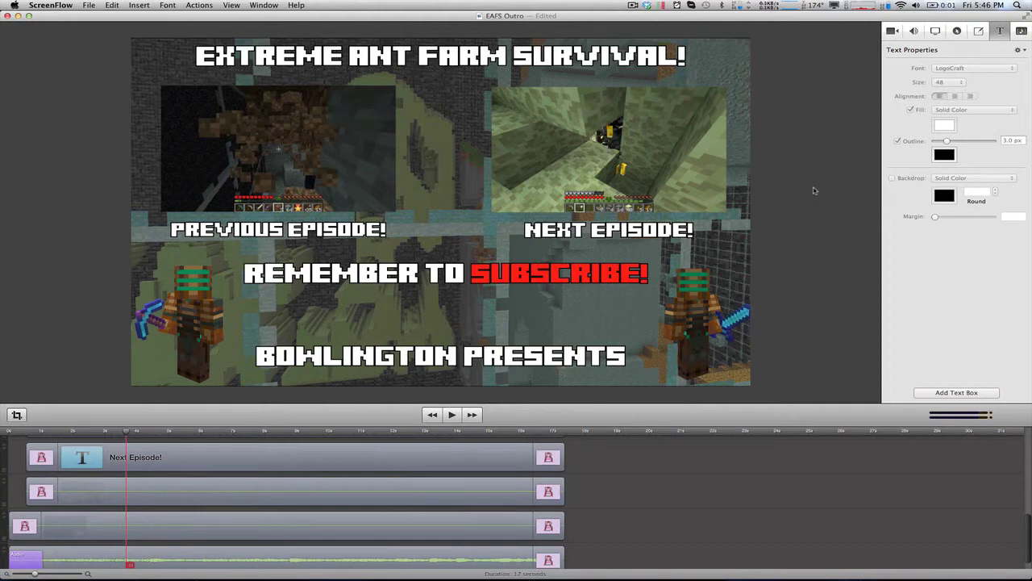
{"action": "left_click", "coordinate": [491, 65]}
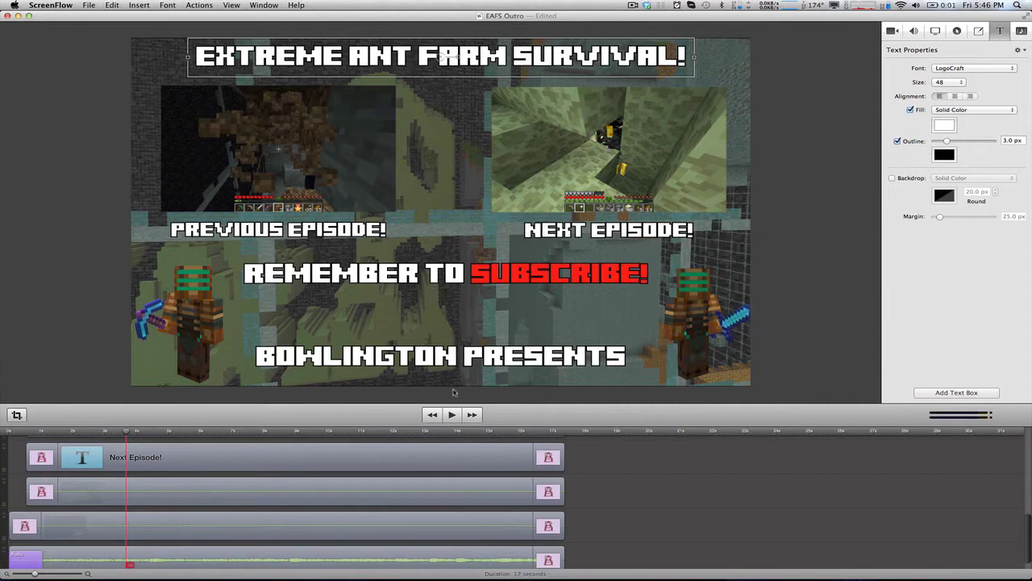
Step: Move the Bowlington Presents text slightly lower on the canvas, keeping it horizontally centred
{"action": "left_click", "coordinate": [458, 358]}
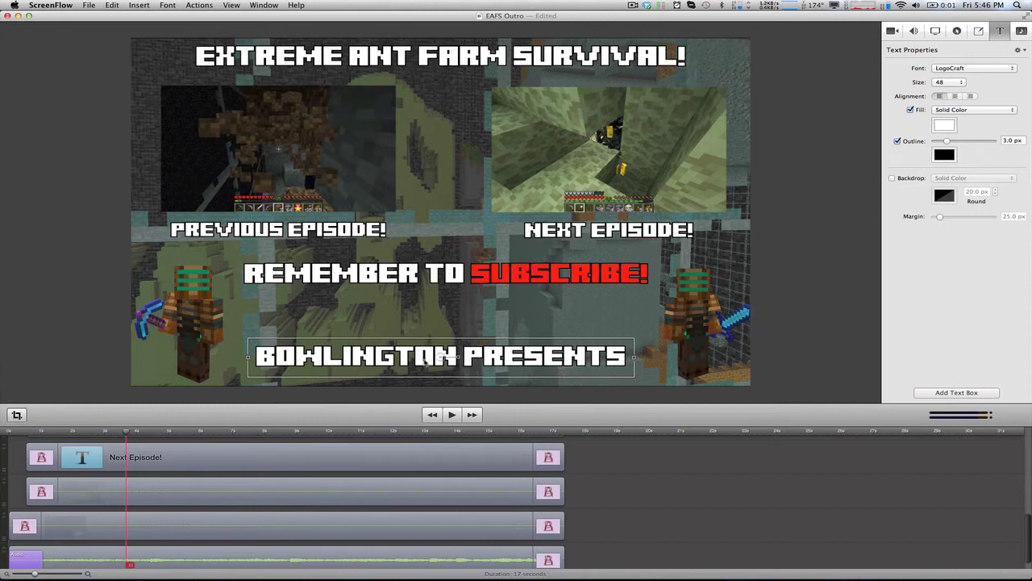
{"action": "left_click_drag", "start_coordinate": [445, 357], "coordinate": [422, 362]}
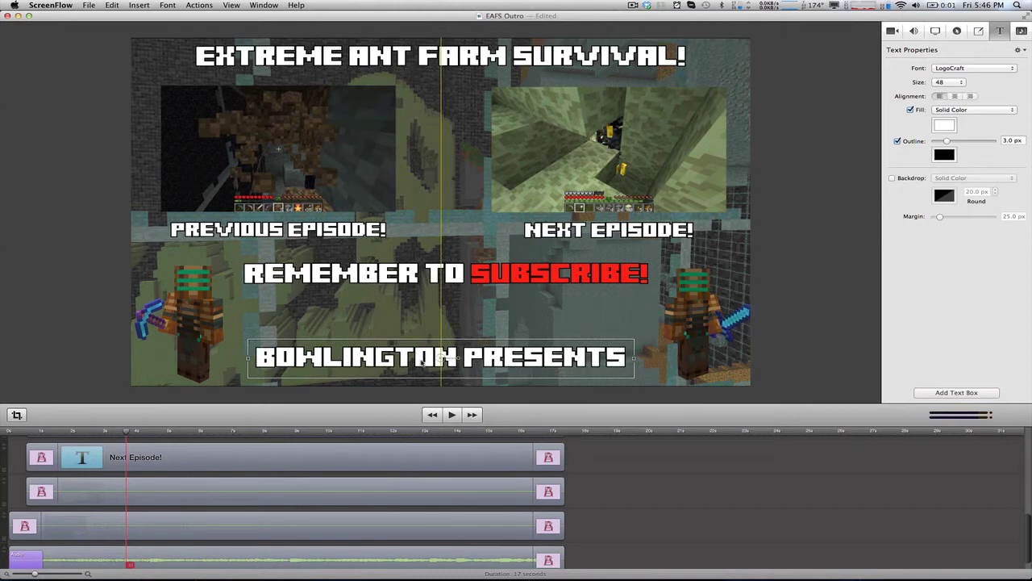
{"action": "left_click_drag", "start_coordinate": [422, 362], "coordinate": [428, 364]}
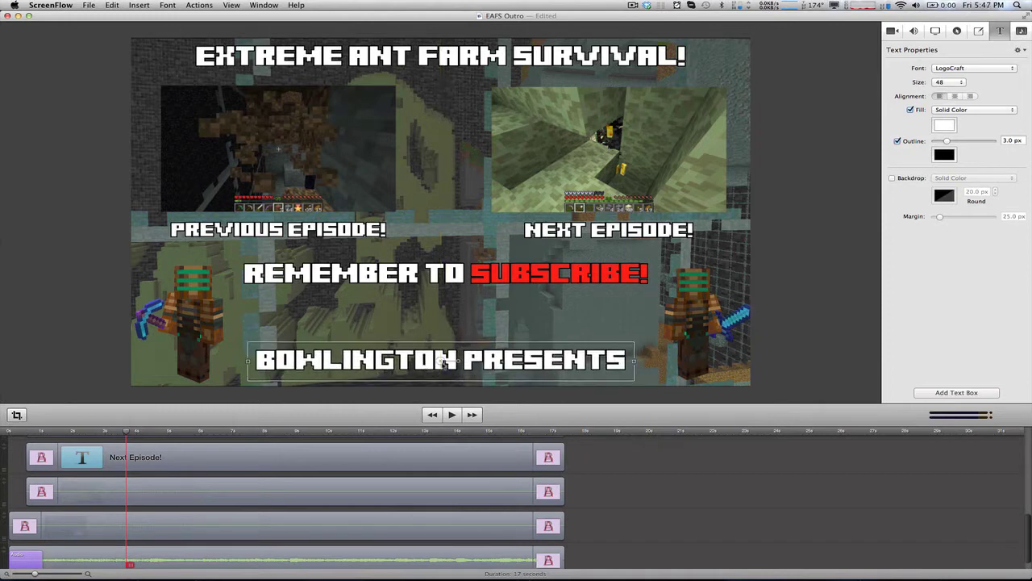
{"action": "double_click", "coordinate": [420, 361]}
{"action": "left_click", "coordinate": [405, 360]}
{"action": "left_click_drag", "start_coordinate": [403, 358], "coordinate": [403, 357]}
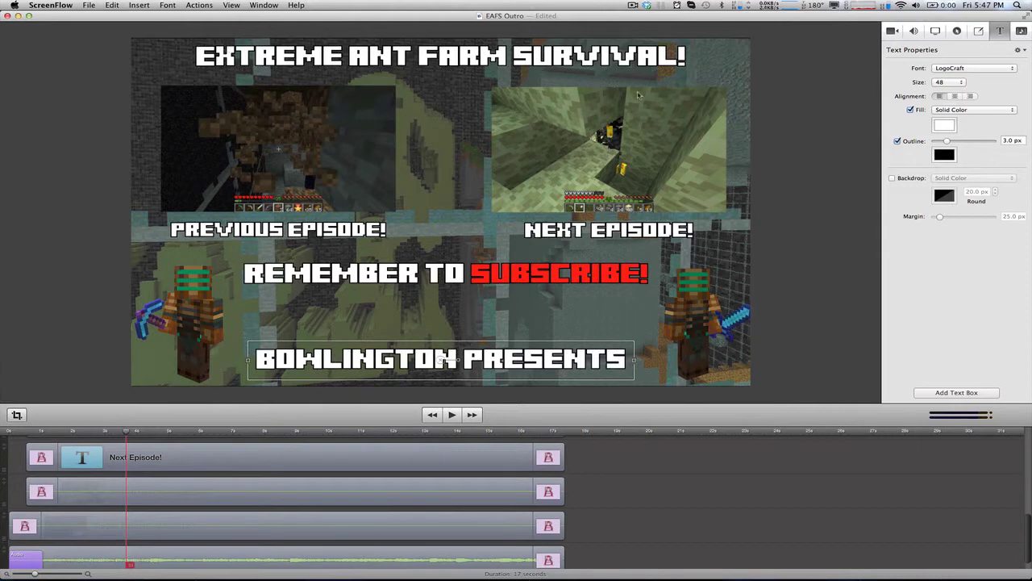
Step: Point out the Extreme Ant Farm Survival!, Bowlington Presents and Remember to Subscribe! texts by selecting each on the canvas
{"action": "left_click", "coordinate": [440, 55]}
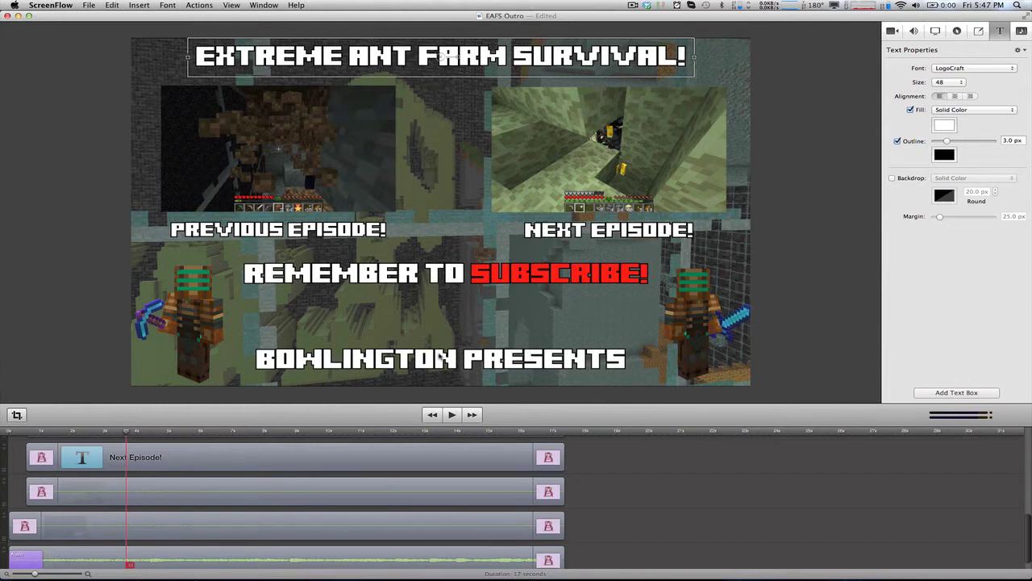
{"action": "left_click", "coordinate": [448, 358]}
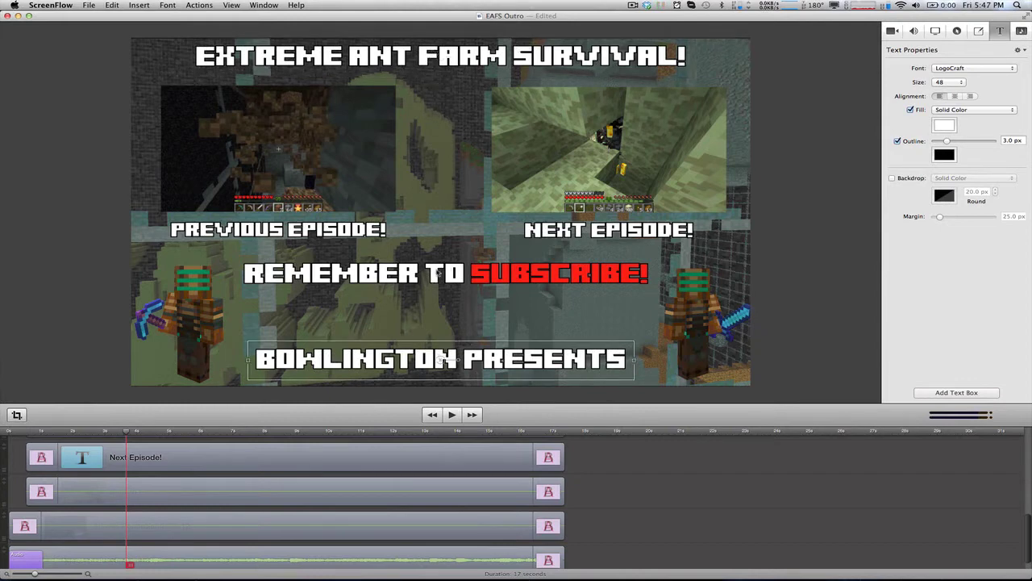
{"action": "left_click", "coordinate": [426, 272]}
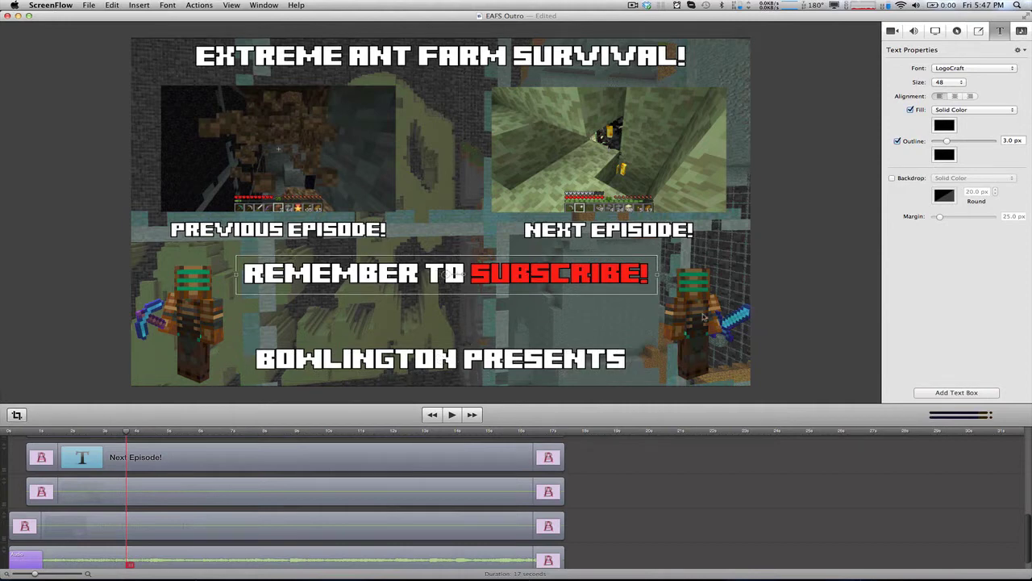
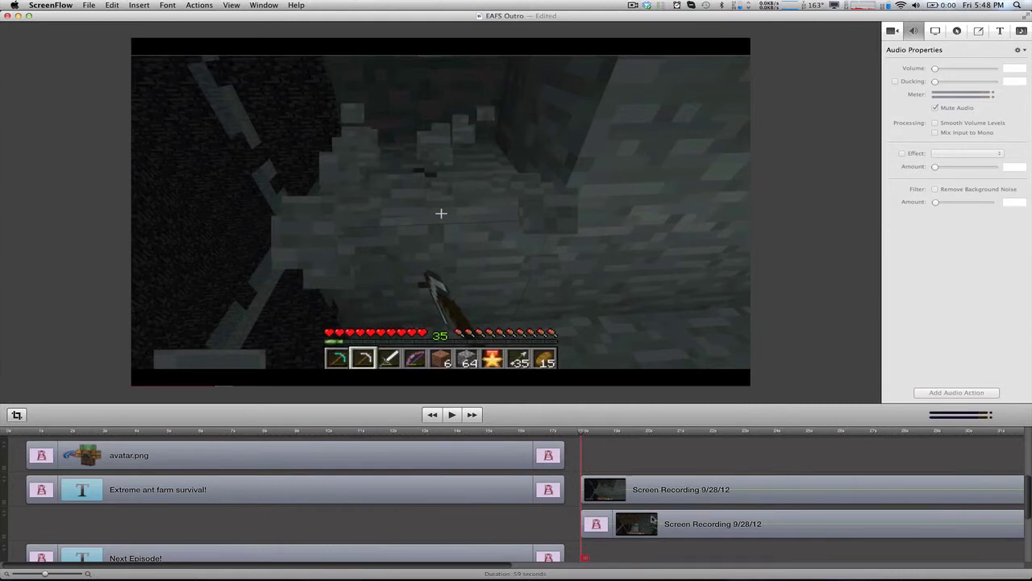
Step: Scrub through the upper Screen Recording 9/28/12 clip after the outro to examine its footage
{"action": "left_click_drag", "start_coordinate": [438, 564], "coordinate": [644, 556]}
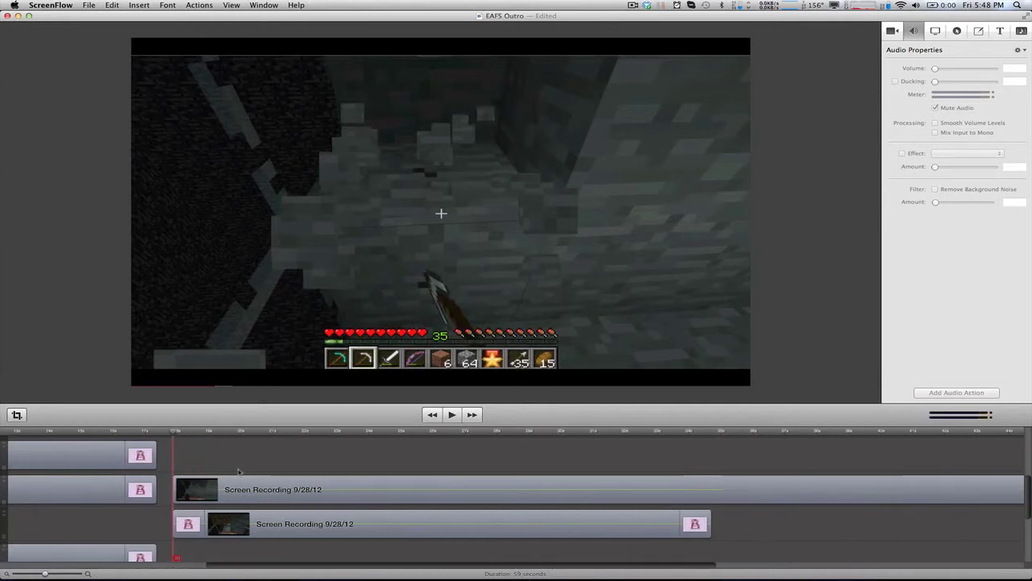
{"action": "left_click", "coordinate": [756, 487]}
{"action": "left_click", "coordinate": [765, 432]}
{"action": "left_click", "coordinate": [836, 431]}
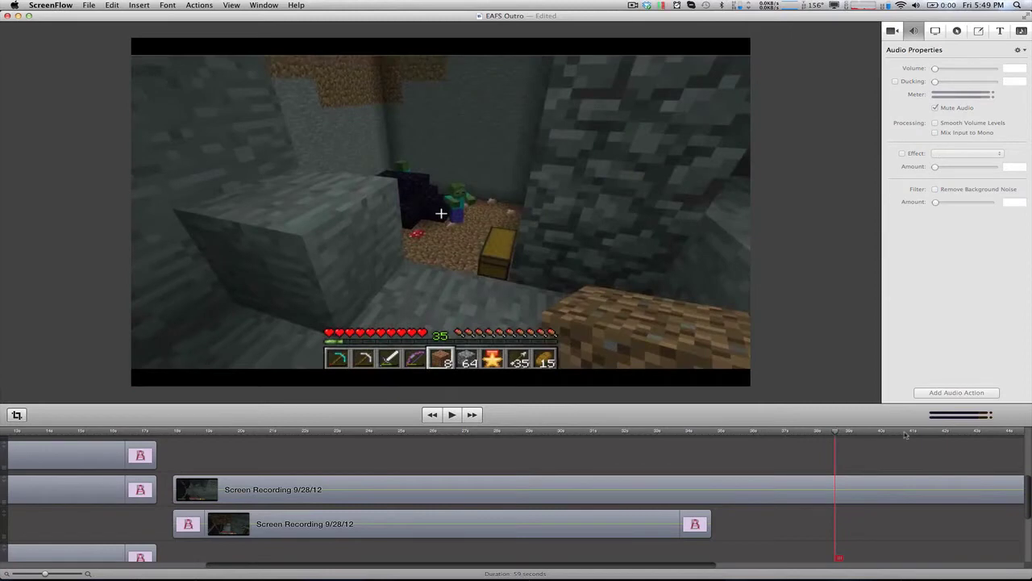
{"action": "left_click", "coordinate": [938, 431]}
Step: Split the upper Screen Recording 9/28/12 clip at about 30 seconds, delete the earlier part, and align the remainder with the lower clip's start
{"action": "left_click", "coordinate": [179, 432]}
{"action": "left_click", "coordinate": [206, 483]}
{"action": "left_click", "coordinate": [224, 432]}
{"action": "key", "text": "space"}
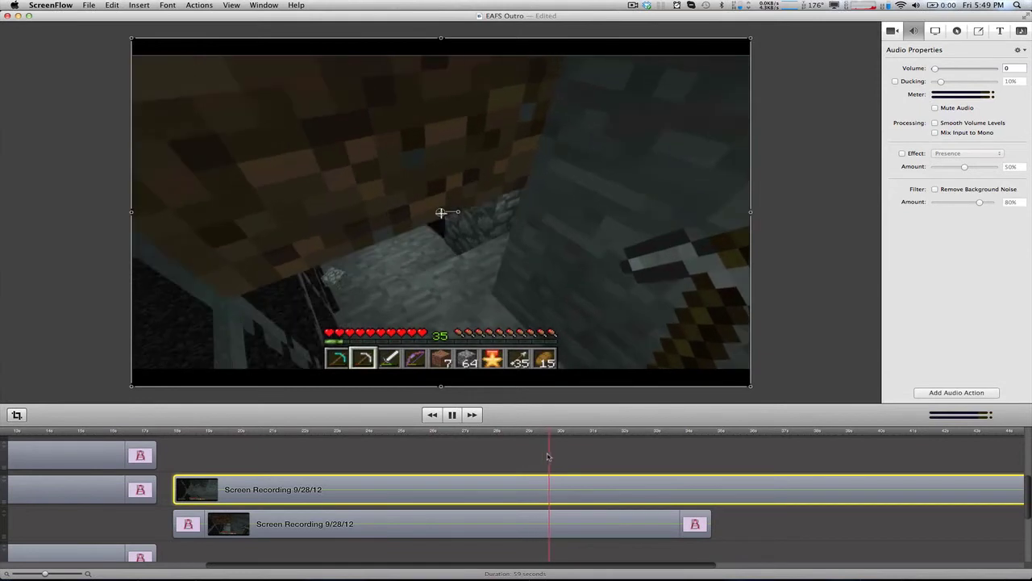
{"action": "key", "text": "space"}
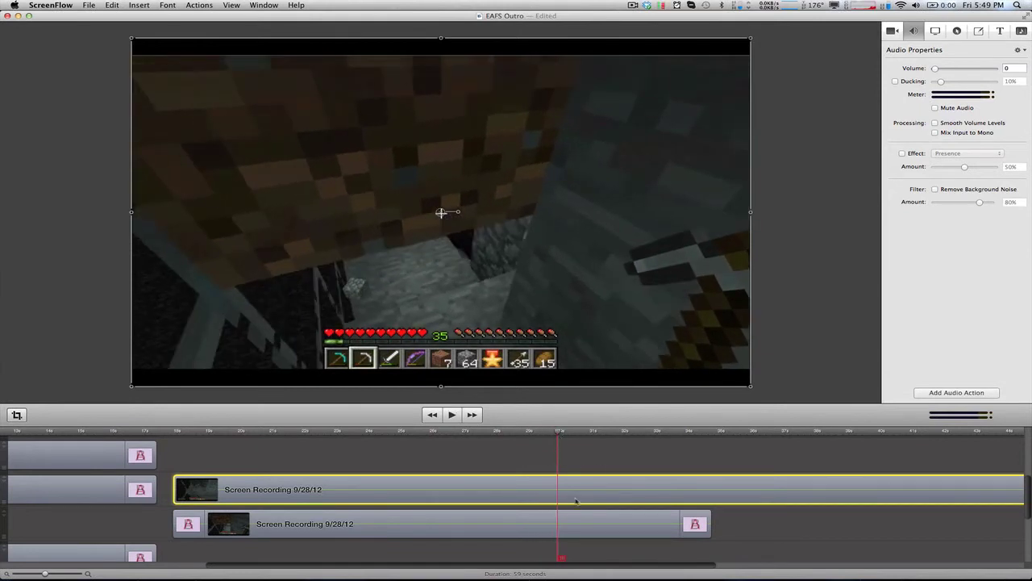
{"action": "right_click", "coordinate": [579, 497]}
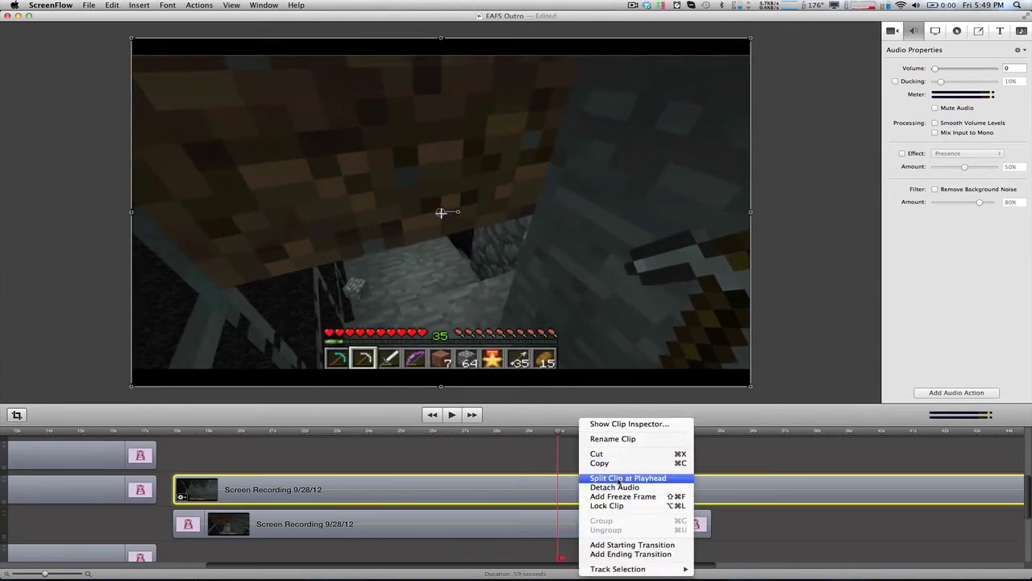
{"action": "left_click", "coordinate": [626, 478]}
{"action": "key", "text": "Delete"}
{"action": "left_click_drag", "start_coordinate": [564, 490], "coordinate": [213, 497]}
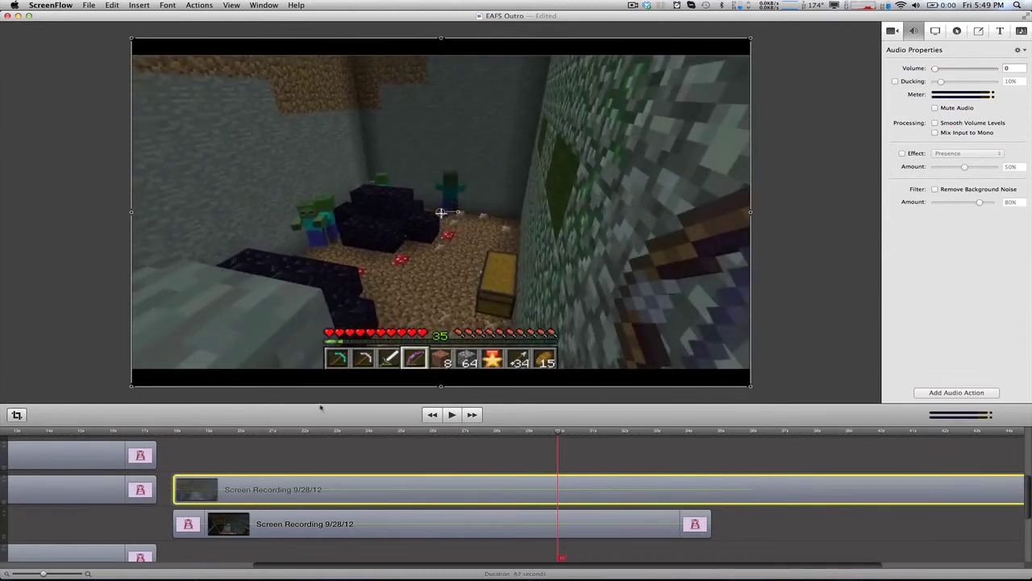
Step: Play the shortened upper clip, split it at about 24 seconds, delete the earlier part, and move the remainder back to the lower clip's start
{"action": "left_click", "coordinate": [178, 431]}
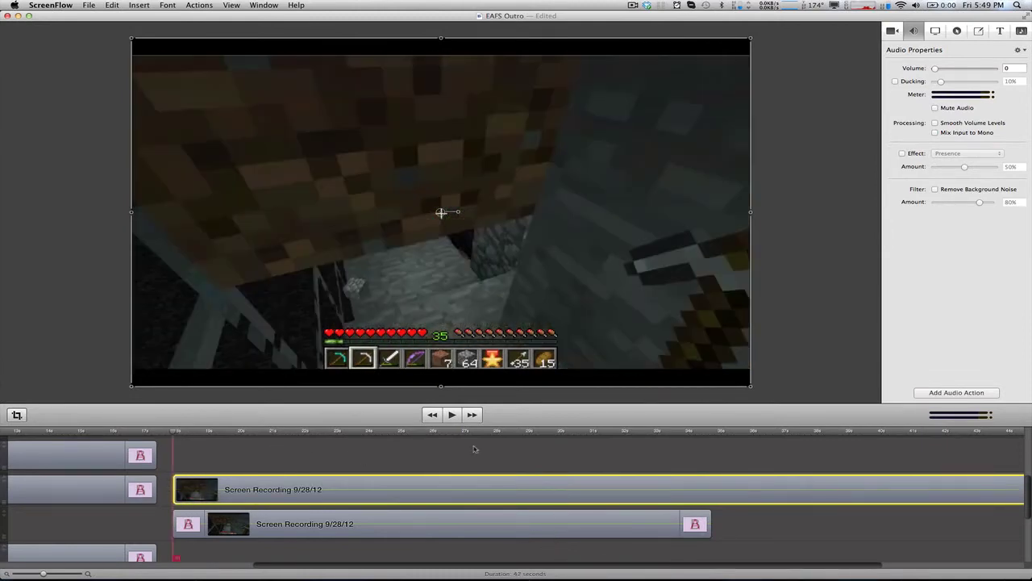
{"action": "key", "text": "space"}
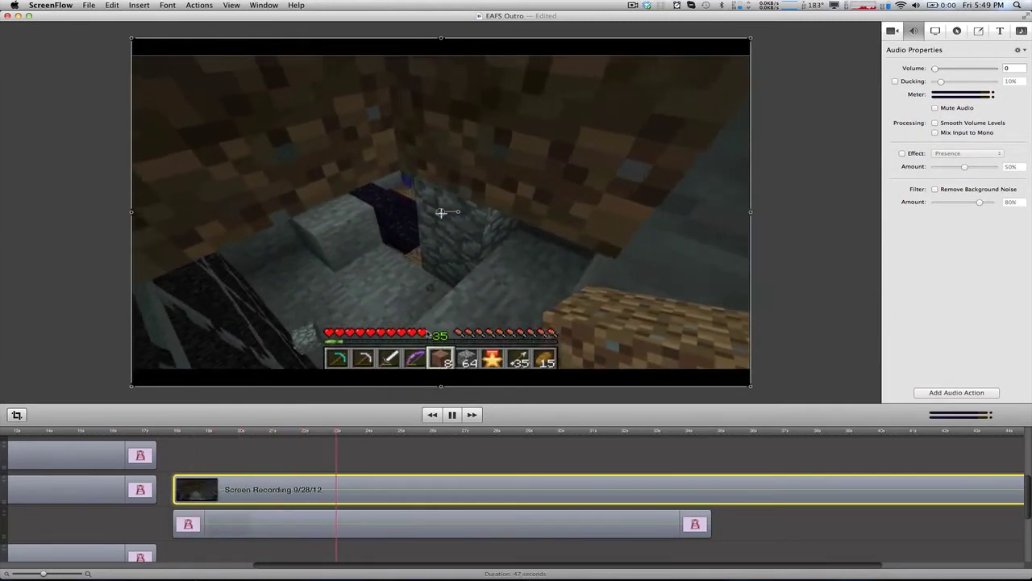
{"action": "key", "text": "space"}
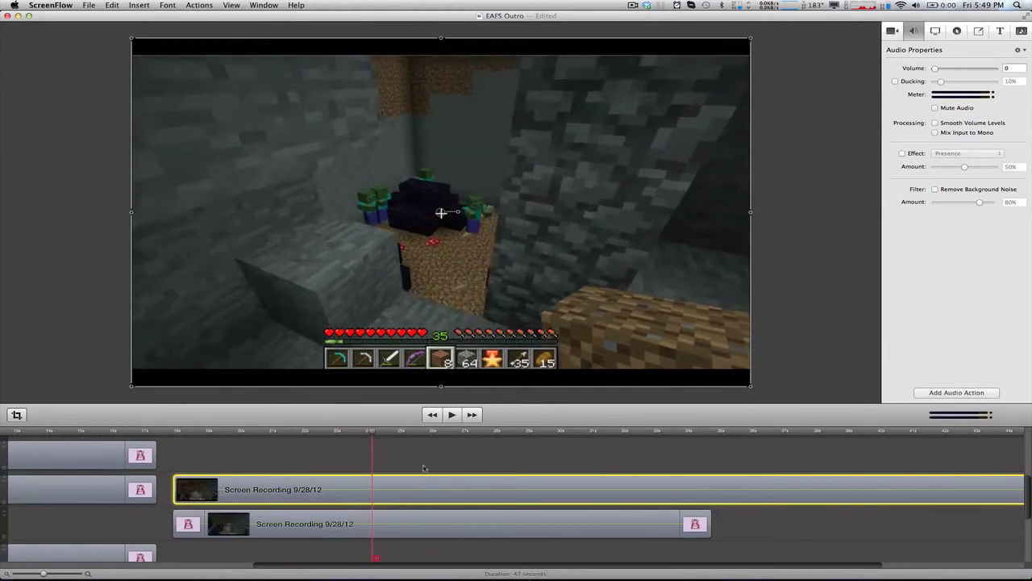
{"action": "right_click", "coordinate": [380, 481]}
{"action": "left_click", "coordinate": [424, 477]}
{"action": "key", "text": "Delete"}
{"action": "left_click_drag", "start_coordinate": [469, 494], "coordinate": [271, 500]}
Step: Preview the upper clip, split it where the lower Screen Recording 9/28/12 clip ends, and delete the excess part
{"action": "left_click", "coordinate": [180, 433]}
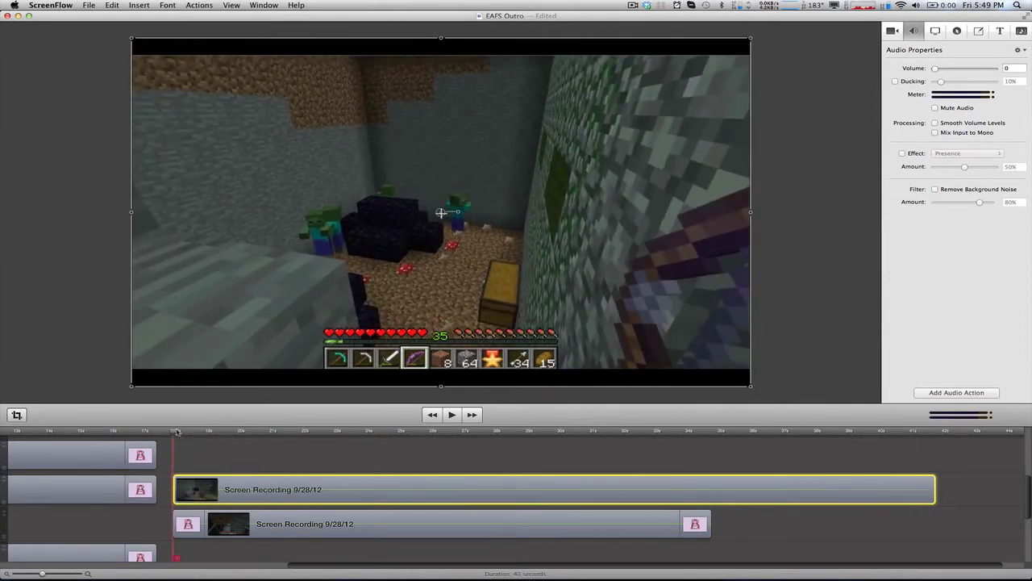
{"action": "key", "text": "space"}
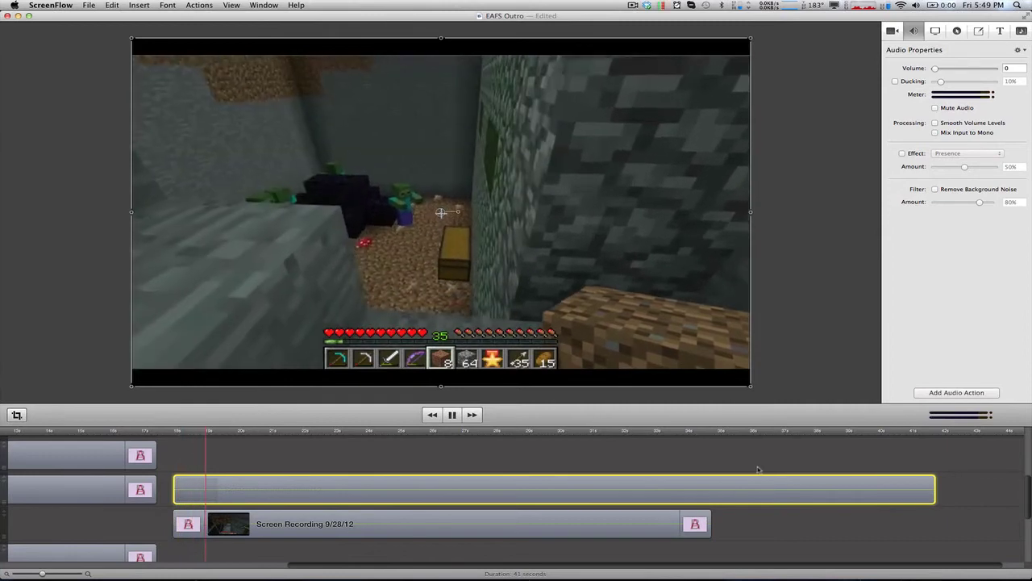
{"action": "key", "text": "space"}
{"action": "left_click", "coordinate": [715, 433]}
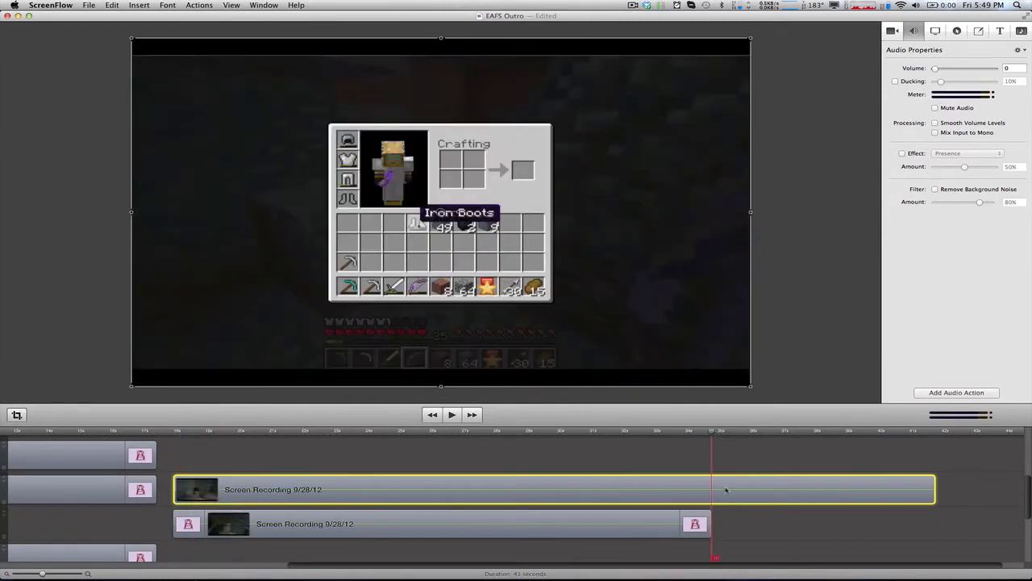
{"action": "right_click", "coordinate": [726, 489]}
{"action": "left_click", "coordinate": [762, 477]}
{"action": "left_click", "coordinate": [767, 493]}
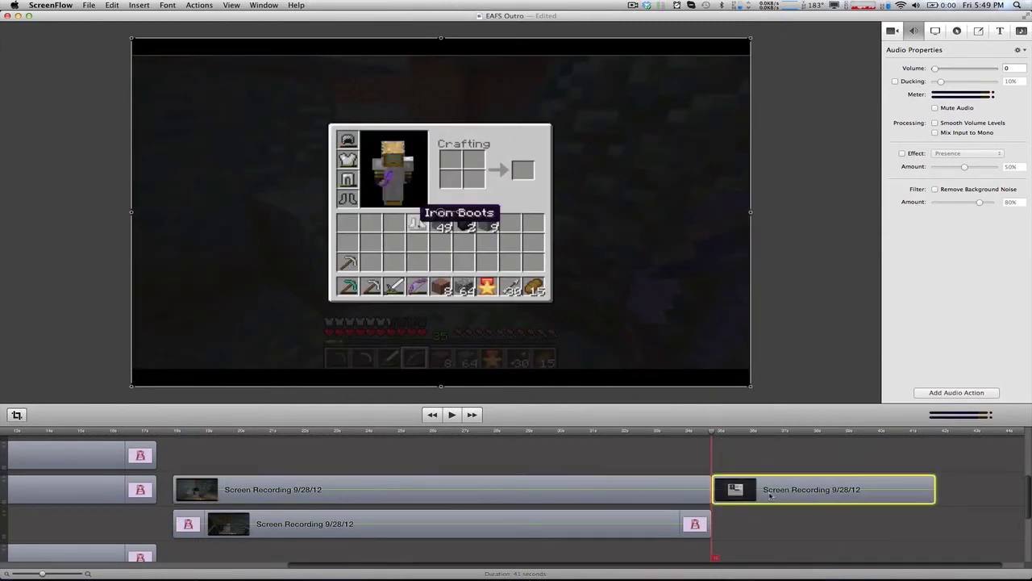
{"action": "key", "text": "Delete"}
Step: Add a starting transition and an ending transition to the upper Screen Recording 9/28/12 clip
{"action": "left_click", "coordinate": [604, 496]}
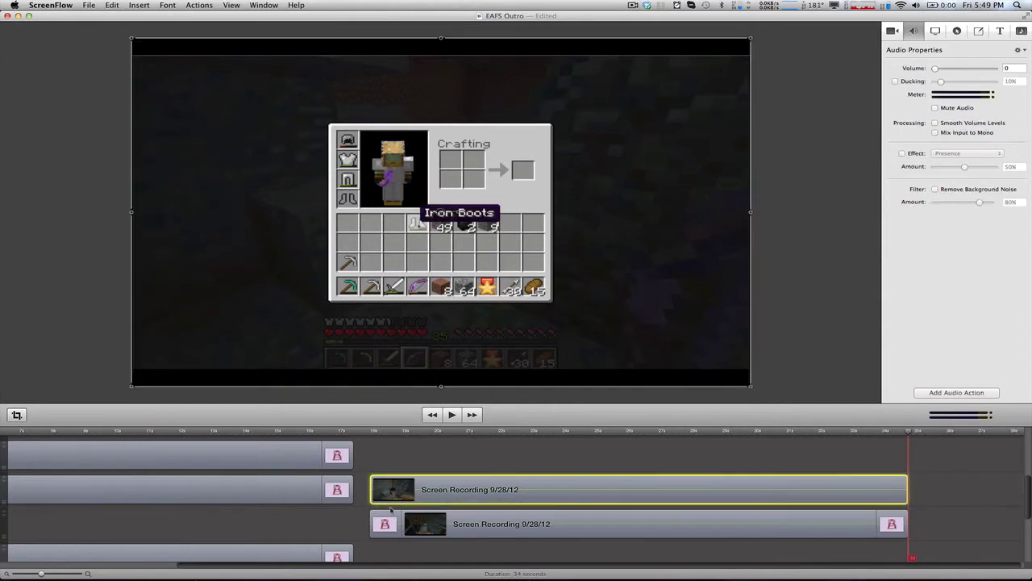
{"action": "right_click", "coordinate": [437, 494]}
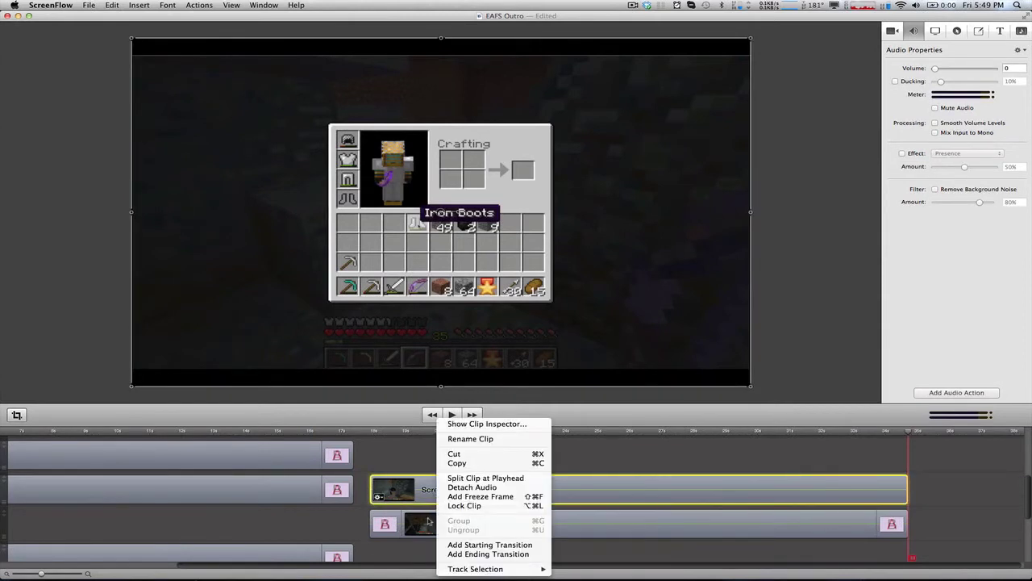
{"action": "left_click", "coordinate": [428, 446]}
{"action": "left_click", "coordinate": [471, 536]}
{"action": "left_click", "coordinate": [480, 498]}
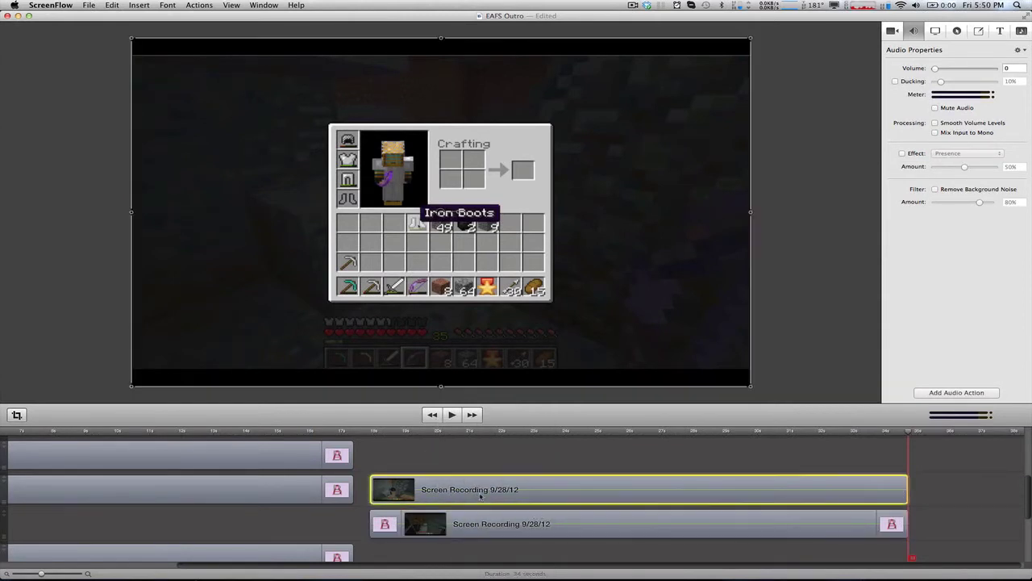
{"action": "right_click", "coordinate": [480, 496]}
{"action": "left_click", "coordinate": [534, 545]}
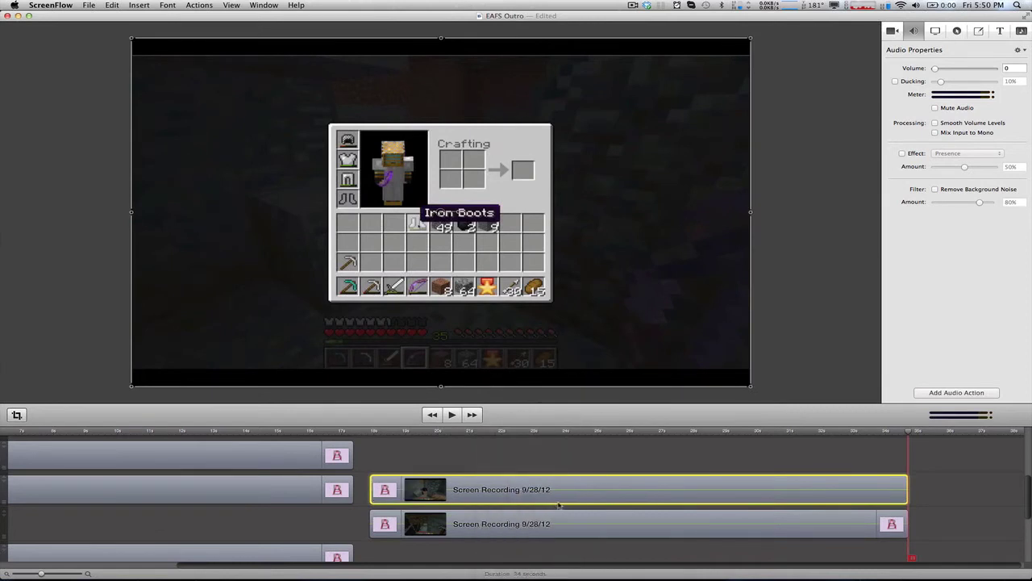
{"action": "right_click", "coordinate": [557, 494]}
{"action": "left_click", "coordinate": [595, 555]}
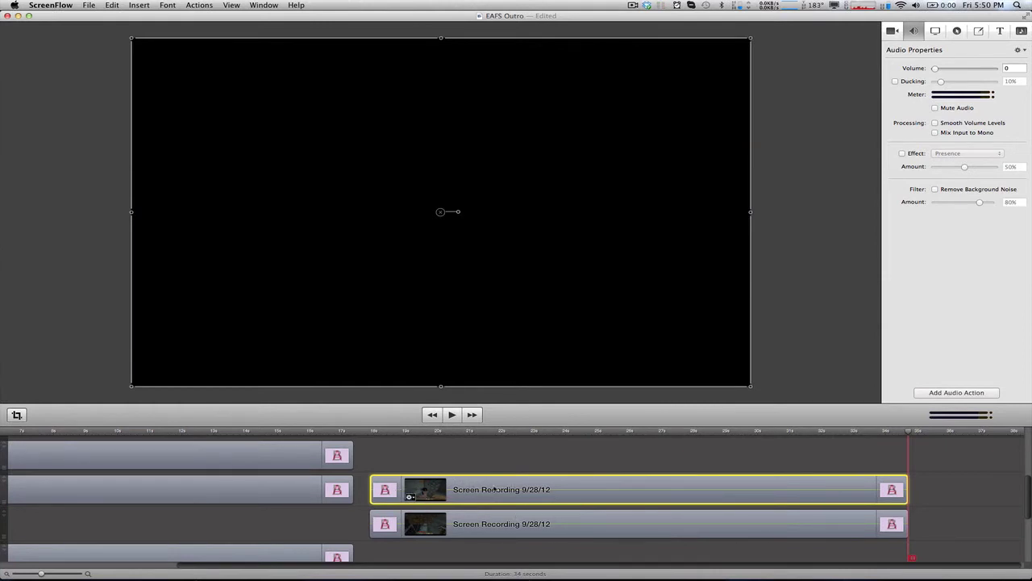
Step: Compare the two Screen Recording 9/28/12 clips at about 19 seconds, swapping their track order and back, and selecting each in turn
{"action": "left_click", "coordinate": [461, 431]}
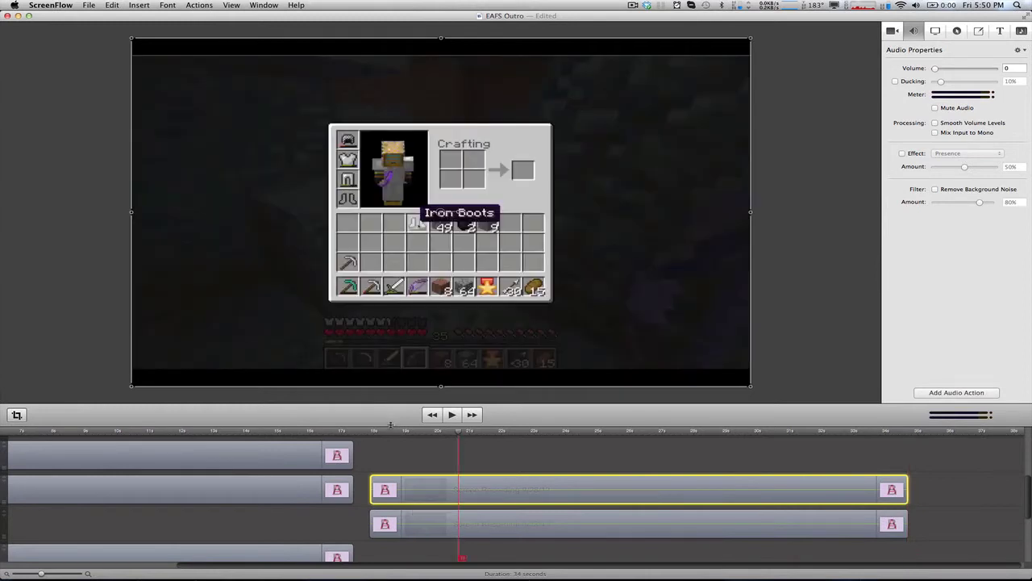
{"action": "left_click", "coordinate": [385, 431]}
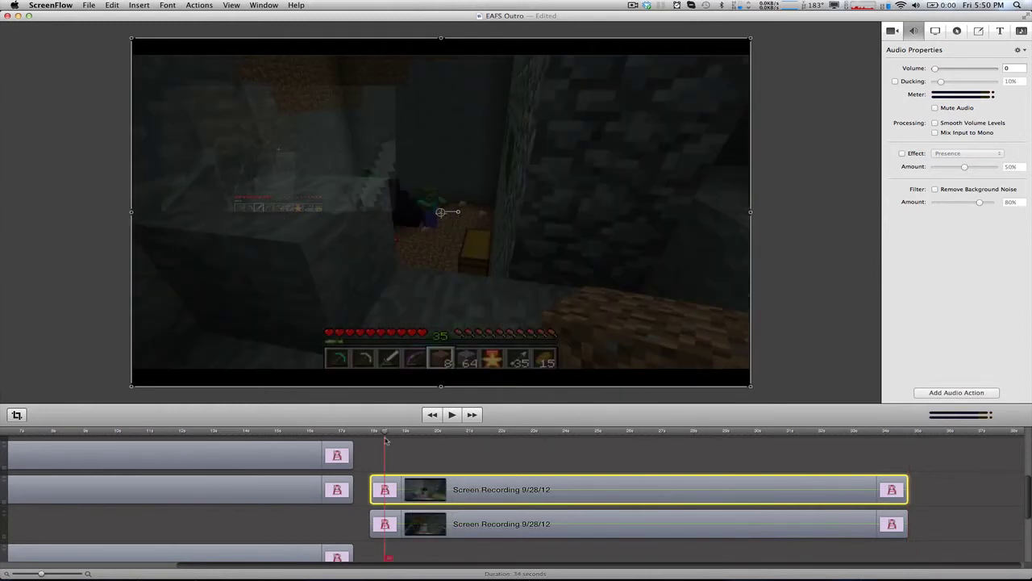
{"action": "left_click", "coordinate": [403, 434]}
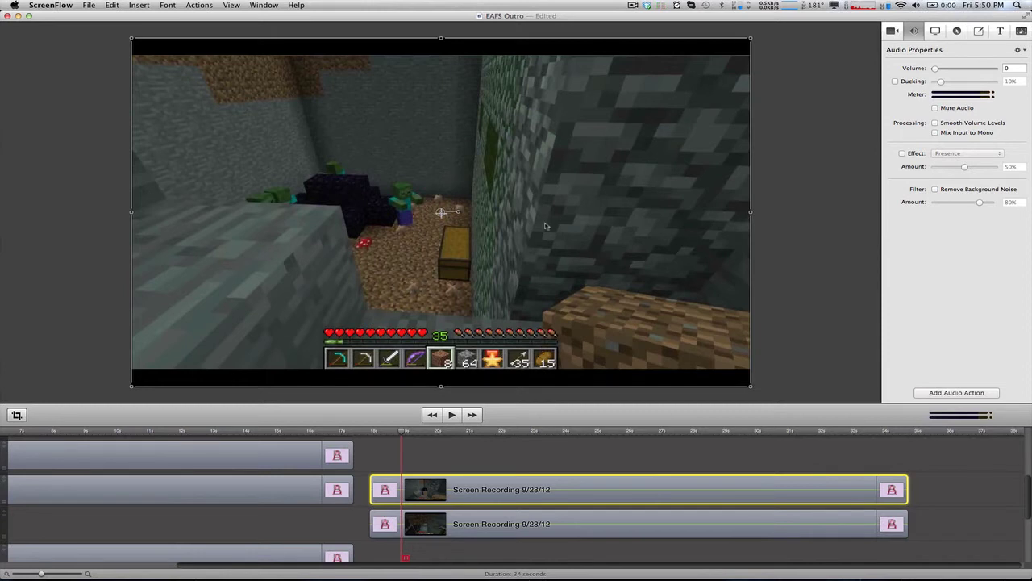
{"action": "left_click_drag", "start_coordinate": [428, 500], "coordinate": [476, 520]}
{"action": "left_click_drag", "start_coordinate": [465, 453], "coordinate": [491, 464]}
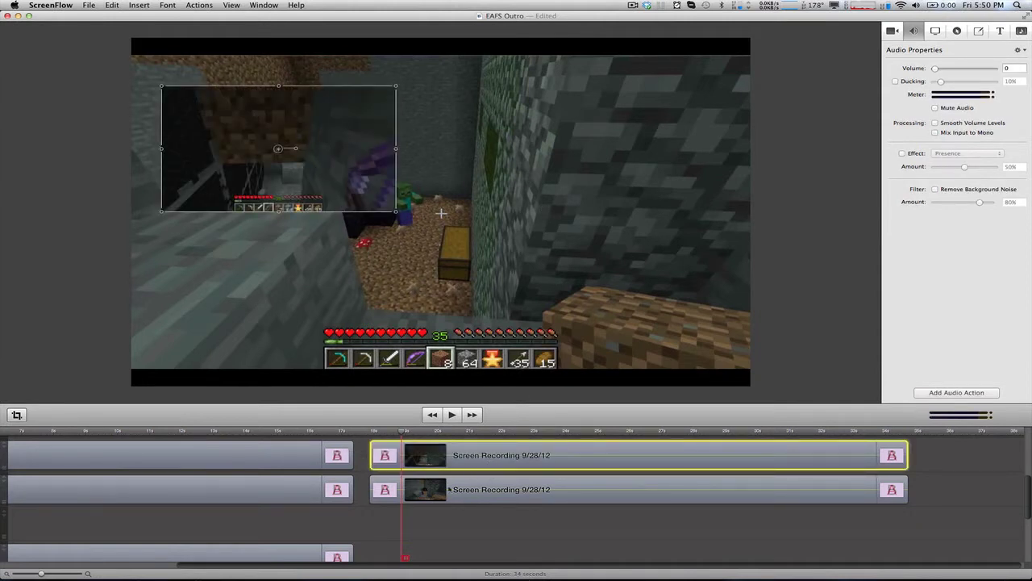
{"action": "left_click_drag", "start_coordinate": [422, 452], "coordinate": [422, 520]}
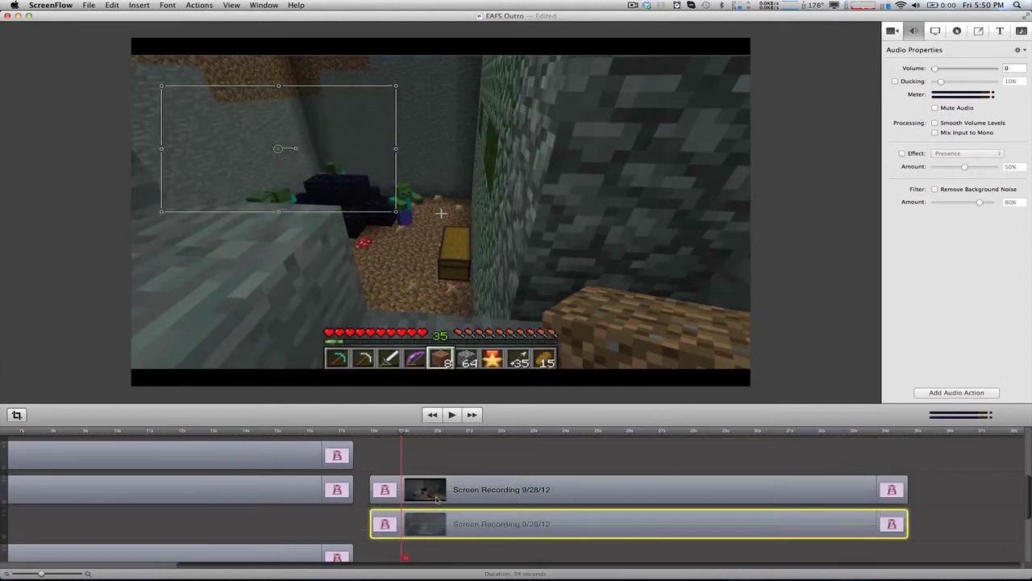
{"action": "left_click", "coordinate": [472, 484]}
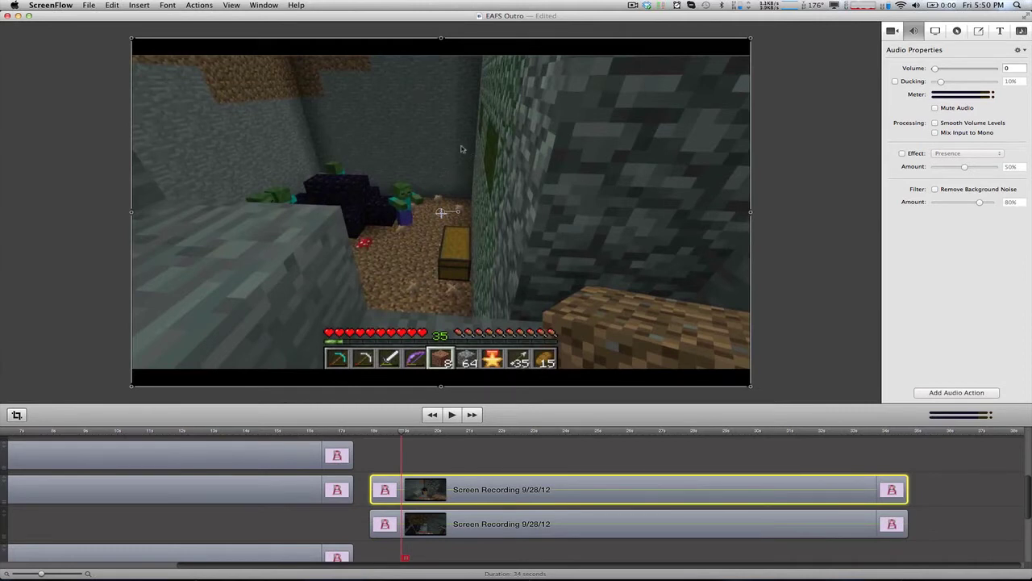
{"action": "left_click", "coordinate": [458, 525]}
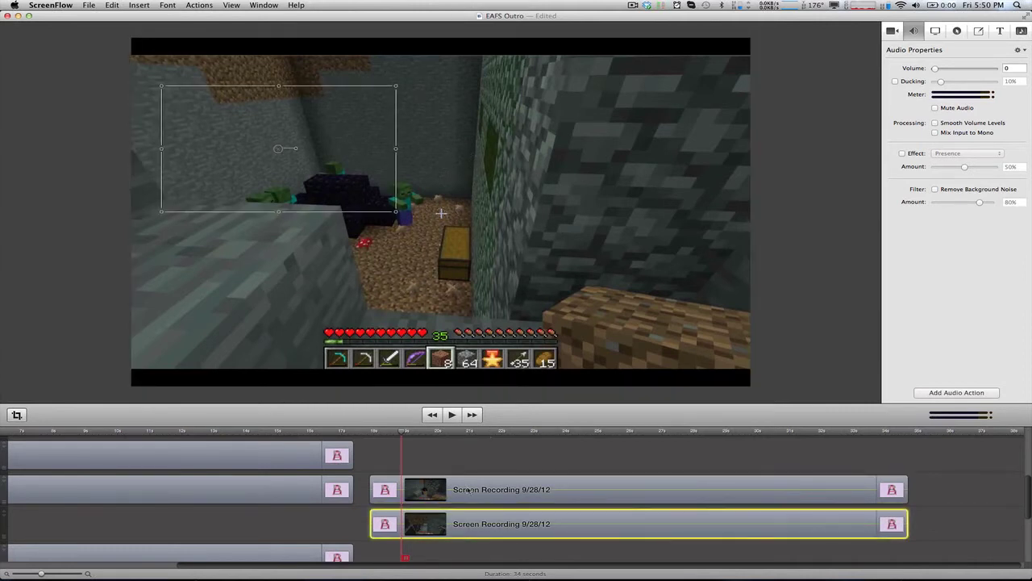
{"action": "left_click", "coordinate": [569, 491]}
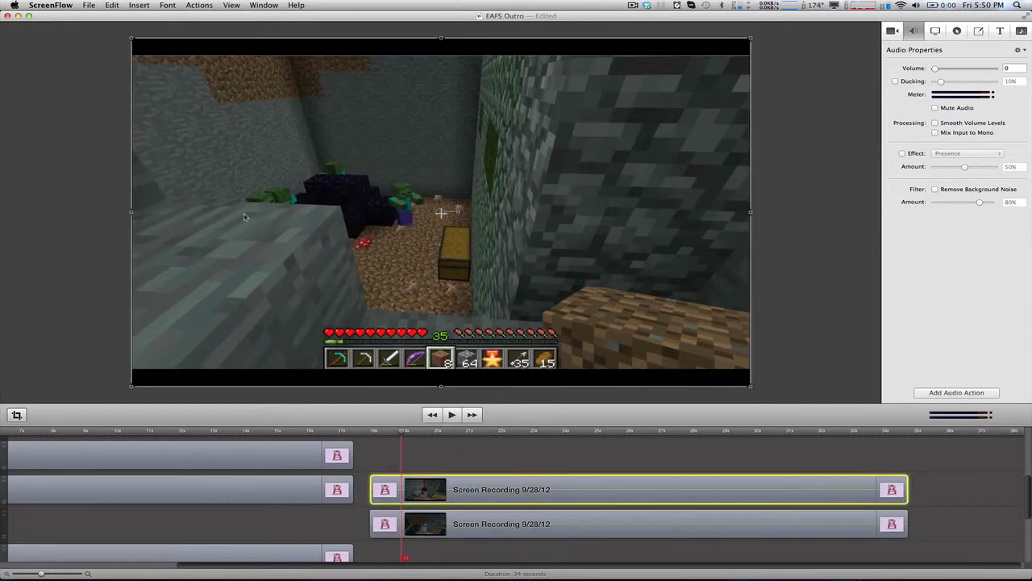
Step: Crop the black bars off the upper Screen Recording 9/28/12 clip's top and bottom, and stretch it vertically to fill the canvas
{"action": "left_click_drag", "start_coordinate": [380, 143], "coordinate": [380, 152]}
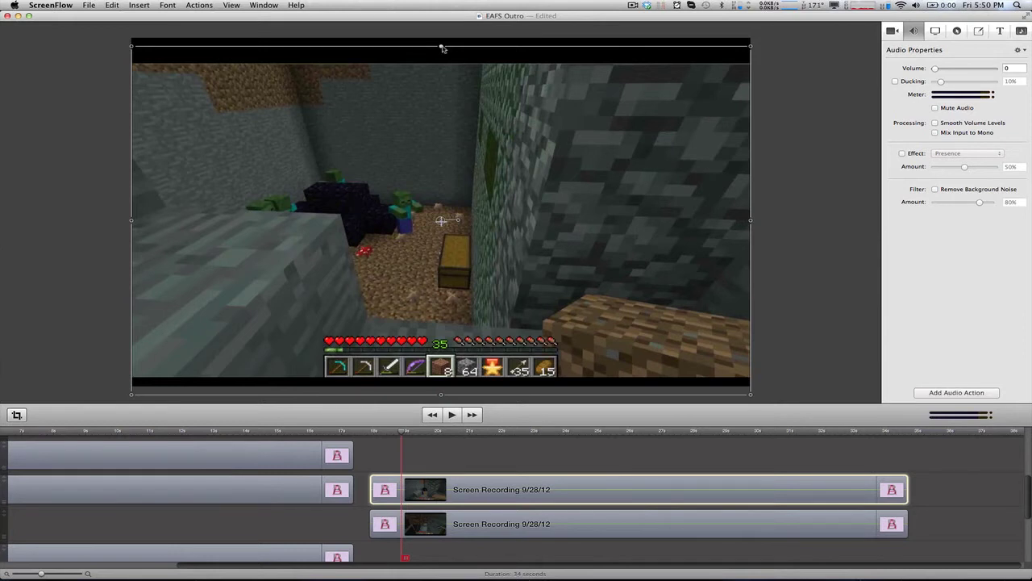
{"action": "mouse_move", "coordinate": [442, 50]}
{"action": "left_mouse_down"}
{"action": "mouse_move", "coordinate": [442, 68]}
{"action": "mouse_move", "coordinate": [444, 56]}
{"action": "left_mouse_up"}
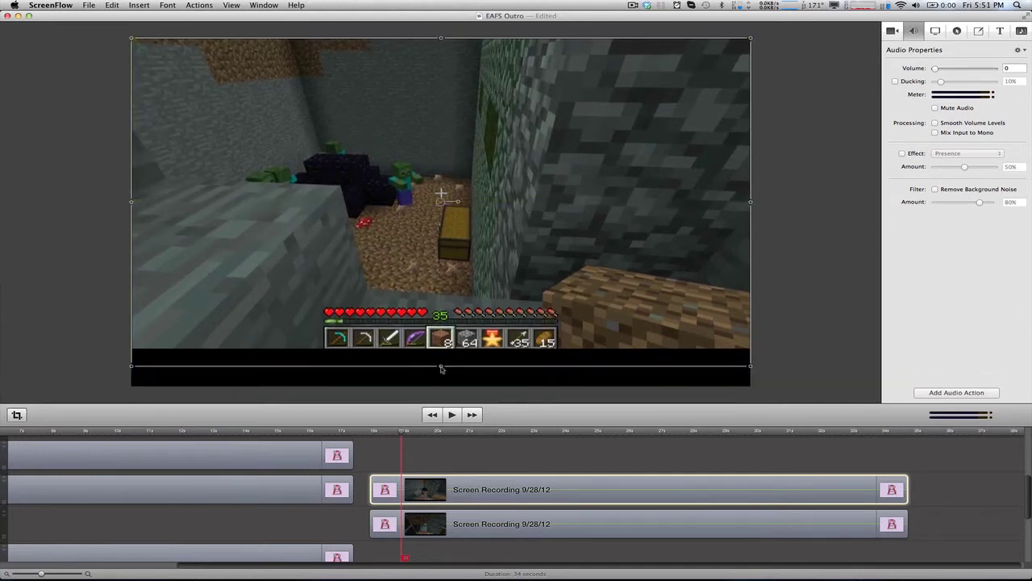
{"action": "mouse_move", "coordinate": [442, 366]}
{"action": "left_mouse_down"}
{"action": "mouse_move", "coordinate": [442, 349]}
{"action": "mouse_move", "coordinate": [442, 386]}
{"action": "left_mouse_up"}
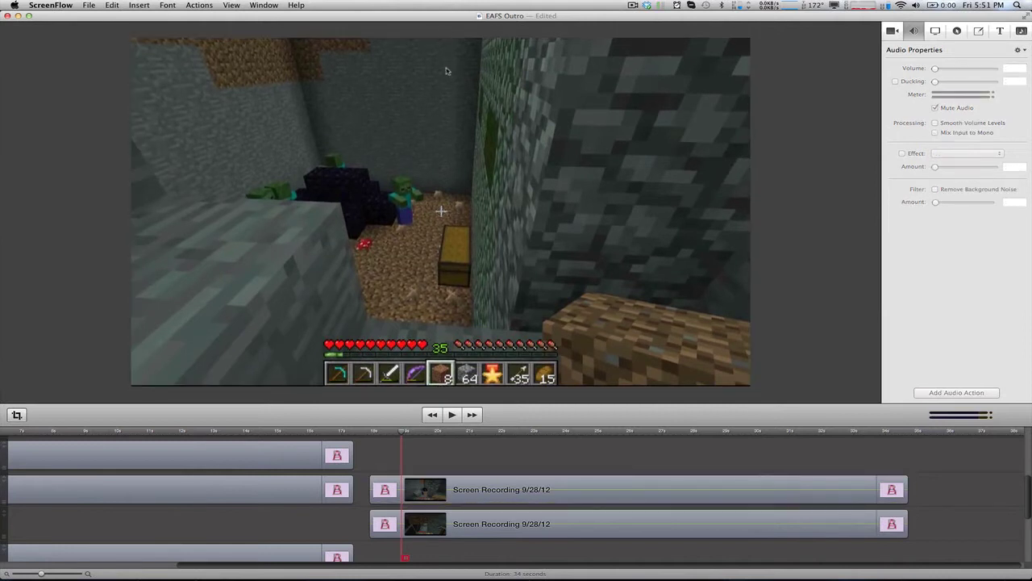
{"action": "mouse_move", "coordinate": [440, 39]}
{"action": "left_mouse_down"}
{"action": "mouse_move", "coordinate": [441, 96]}
{"action": "mouse_move", "coordinate": [441, 39]}
{"action": "left_mouse_up"}
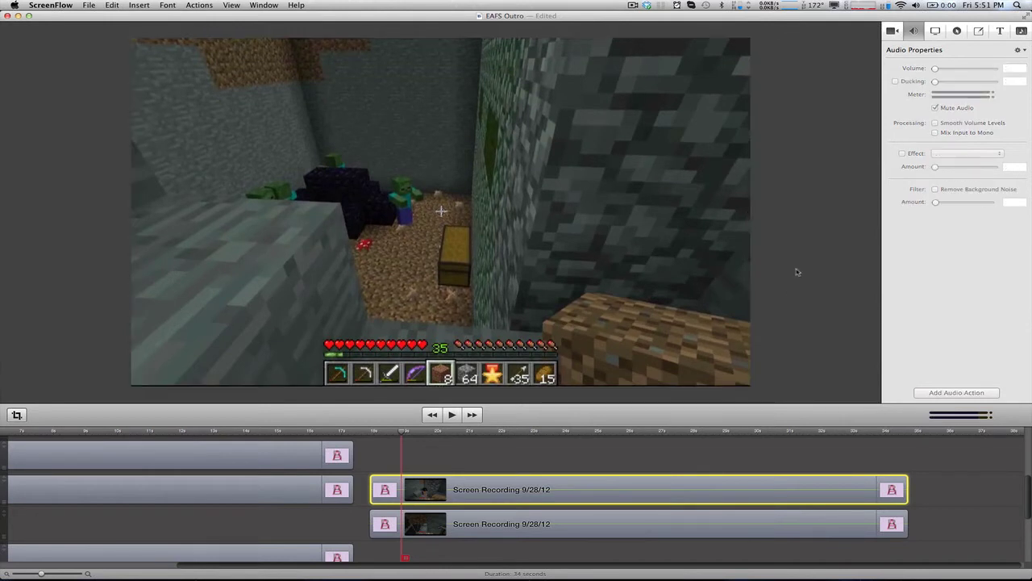
{"action": "left_click_drag", "start_coordinate": [443, 390], "coordinate": [442, 373]}
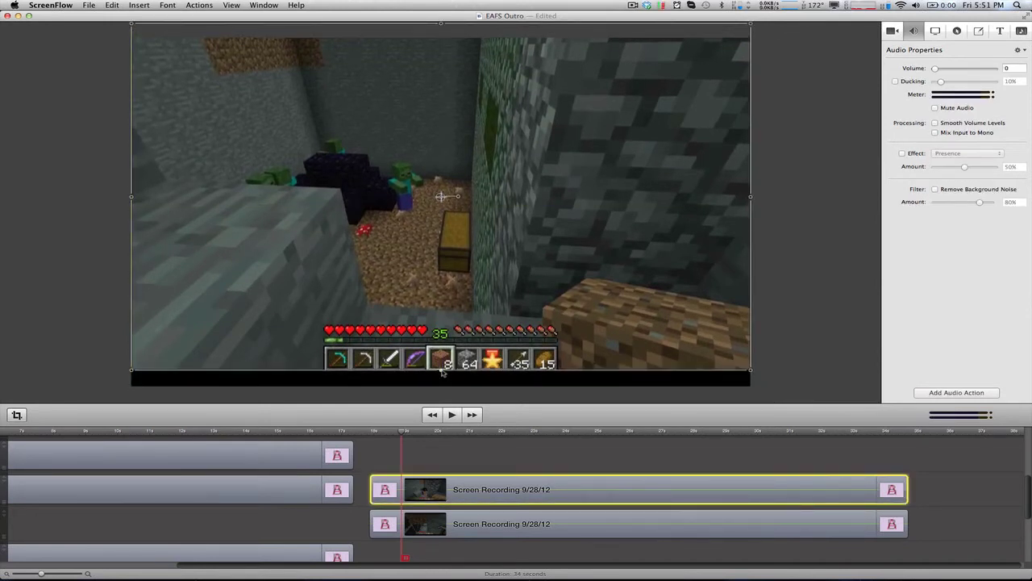
{"action": "left_click_drag", "start_coordinate": [451, 292], "coordinate": [451, 309]}
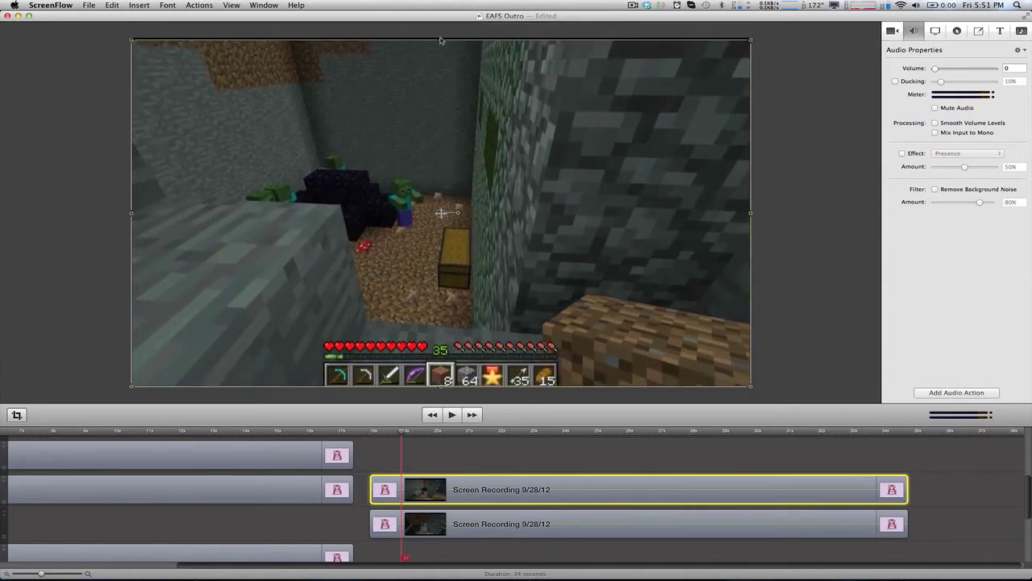
{"action": "left_click", "coordinate": [790, 150]}
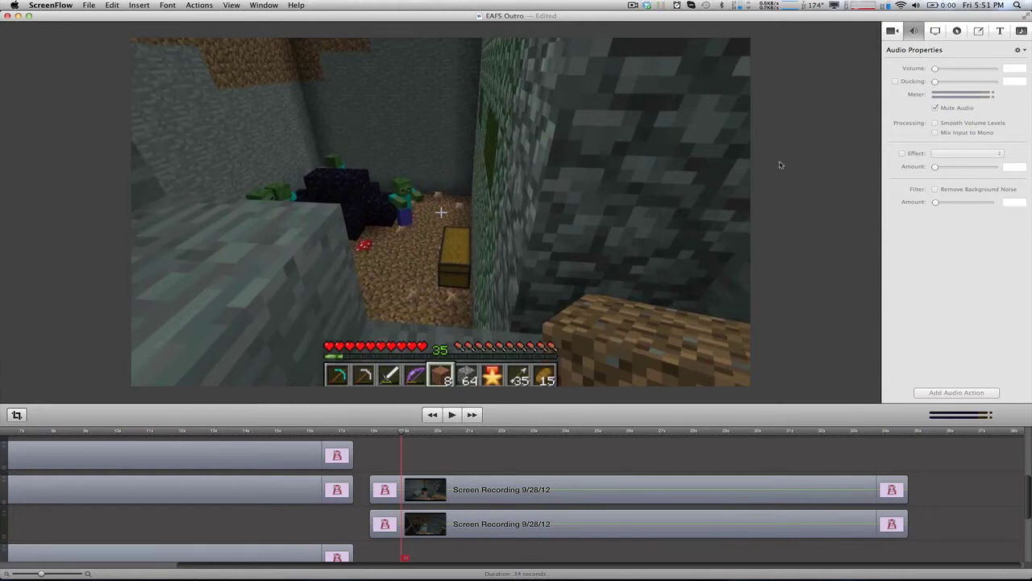
Step: Shrink the upper Screen Recording 9/28/12 clip and fit it exactly over the smaller clip's frame in the canvas's upper left
{"action": "left_click", "coordinate": [167, 69]}
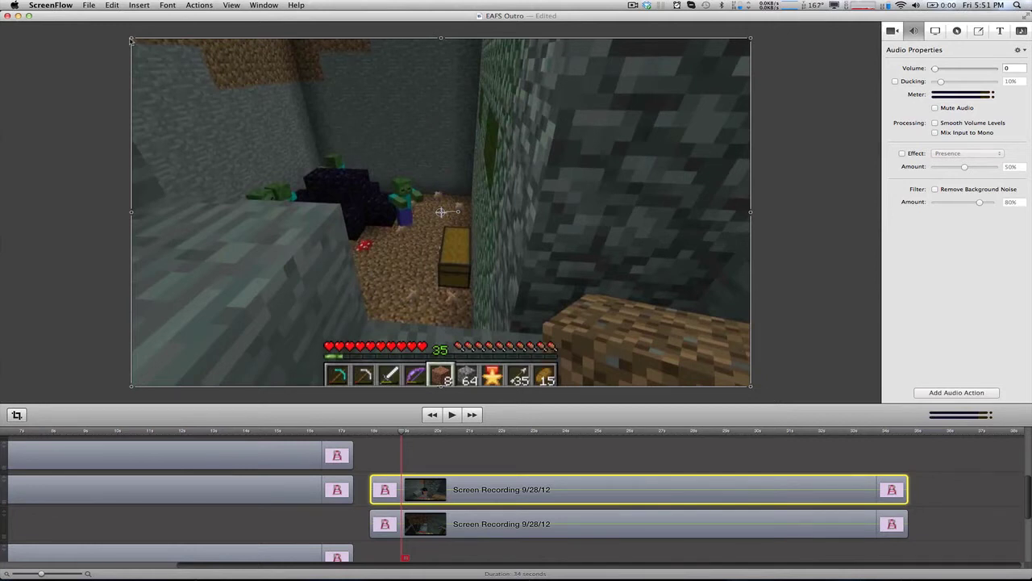
{"action": "left_click_drag", "start_coordinate": [133, 40], "coordinate": [181, 67]}
{"action": "left_click_drag", "start_coordinate": [268, 112], "coordinate": [466, 225]}
{"action": "left_click_drag", "start_coordinate": [456, 261], "coordinate": [131, 37]}
{"action": "left_click_drag", "start_coordinate": [132, 38], "coordinate": [490, 272]}
{"action": "left_click_drag", "start_coordinate": [653, 298], "coordinate": [615, 127]}
{"action": "left_click", "coordinate": [436, 205]}
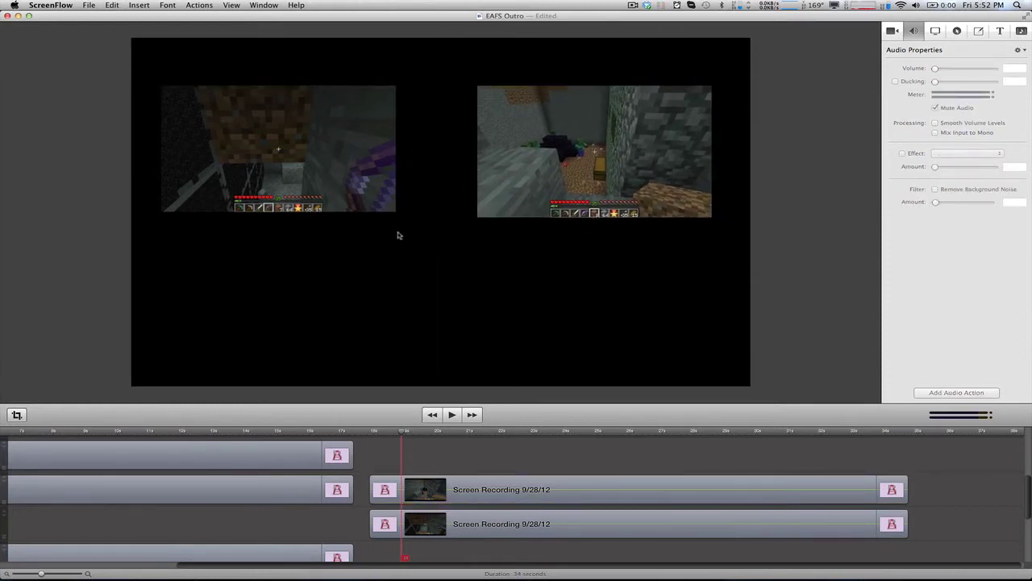
{"action": "left_click_drag", "start_coordinate": [555, 191], "coordinate": [252, 191]}
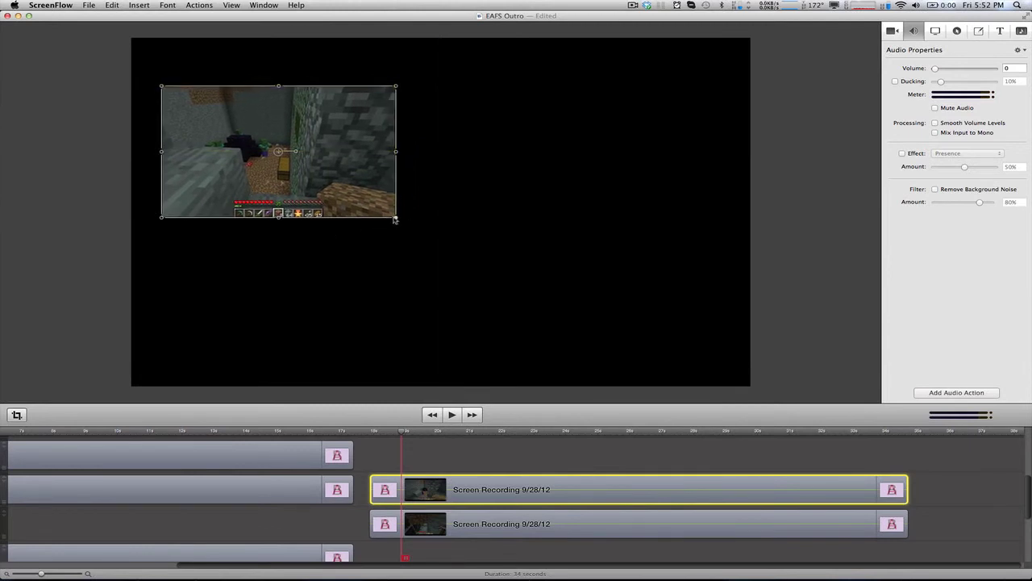
{"action": "mouse_move", "coordinate": [394, 219]}
{"action": "left_mouse_down"}
{"action": "mouse_move", "coordinate": [251, 131]}
{"action": "mouse_move", "coordinate": [396, 212]}
{"action": "left_mouse_up"}
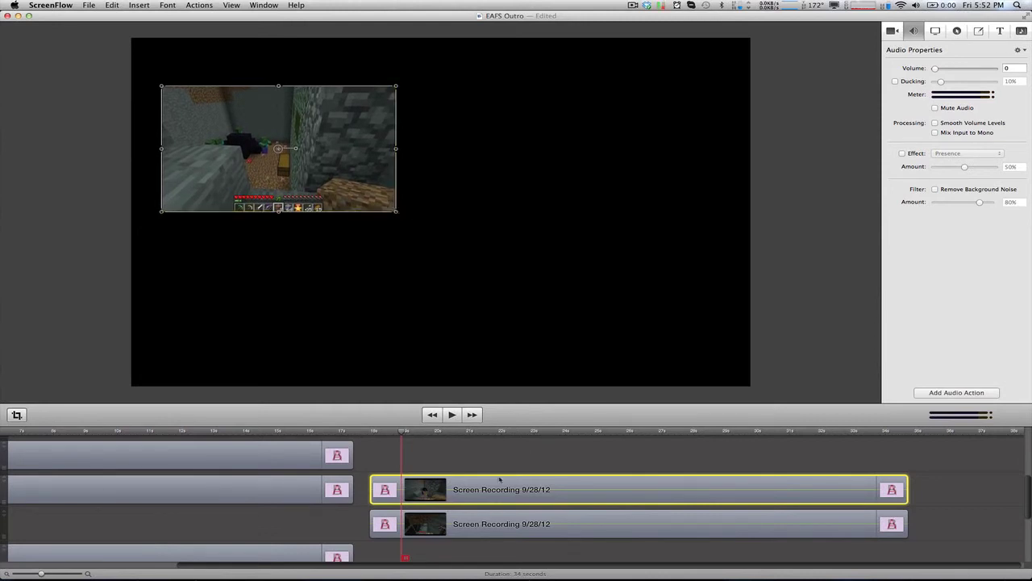
Step: Move the resized clip to about 0.5 seconds, aligned with the outro titles, and play the outro from the beginning
{"action": "left_click_drag", "start_coordinate": [501, 500], "coordinate": [29, 523]}
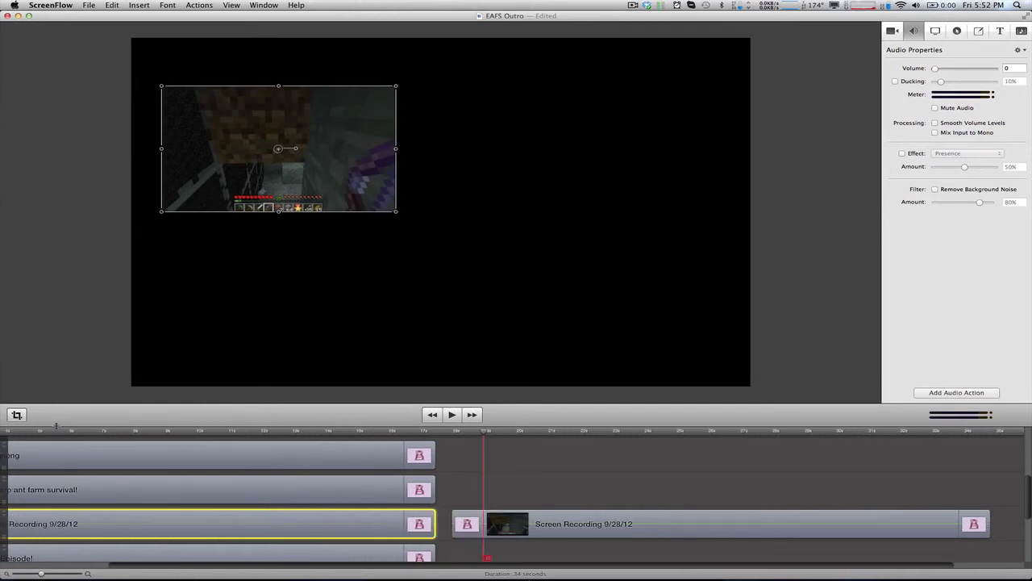
{"action": "left_click_drag", "start_coordinate": [255, 568], "coordinate": [147, 568]}
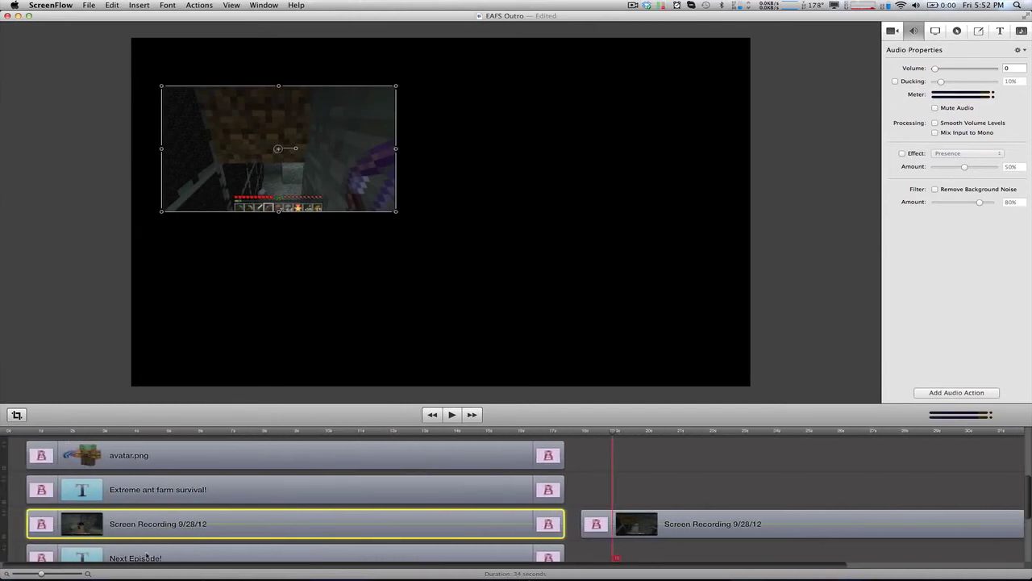
{"action": "key", "text": "Home"}
{"action": "key", "text": "space"}
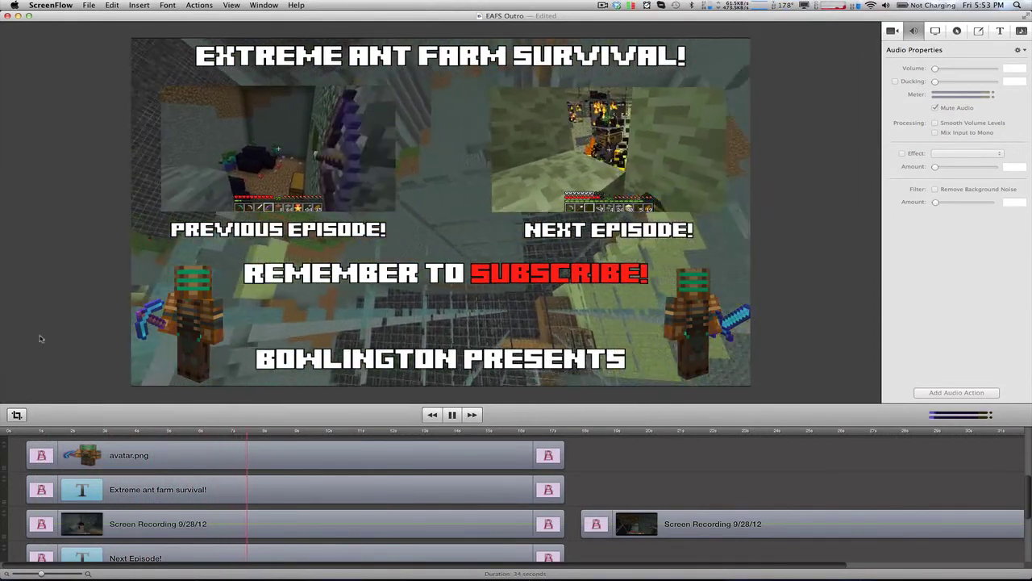
{"action": "key", "text": "space"}
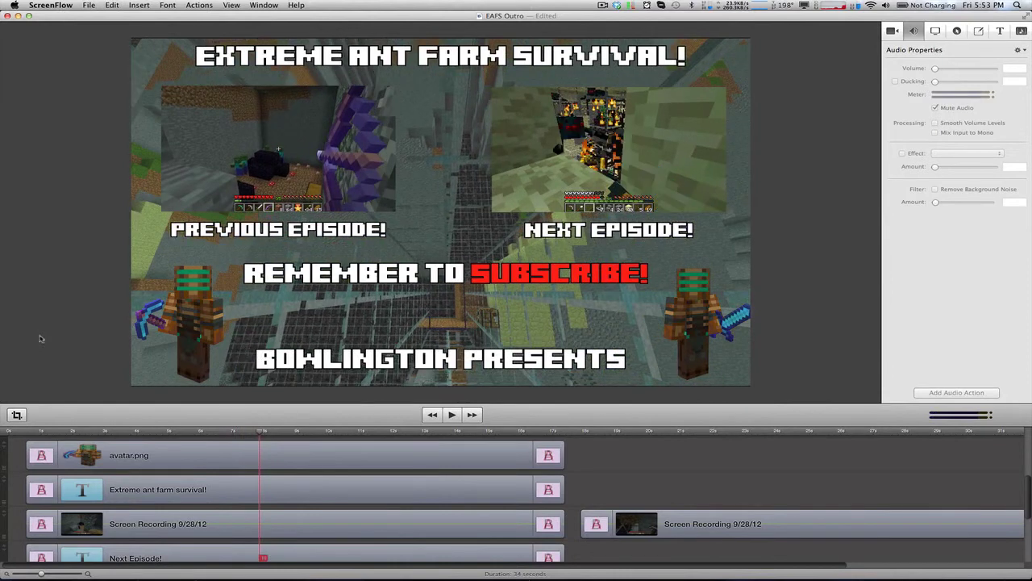
Step: Select the previous-episode and next-episode preview videos on the canvas in turn to examine their frames
{"action": "left_click", "coordinate": [320, 133]}
{"action": "left_click", "coordinate": [604, 130]}
{"action": "left_click", "coordinate": [329, 134]}
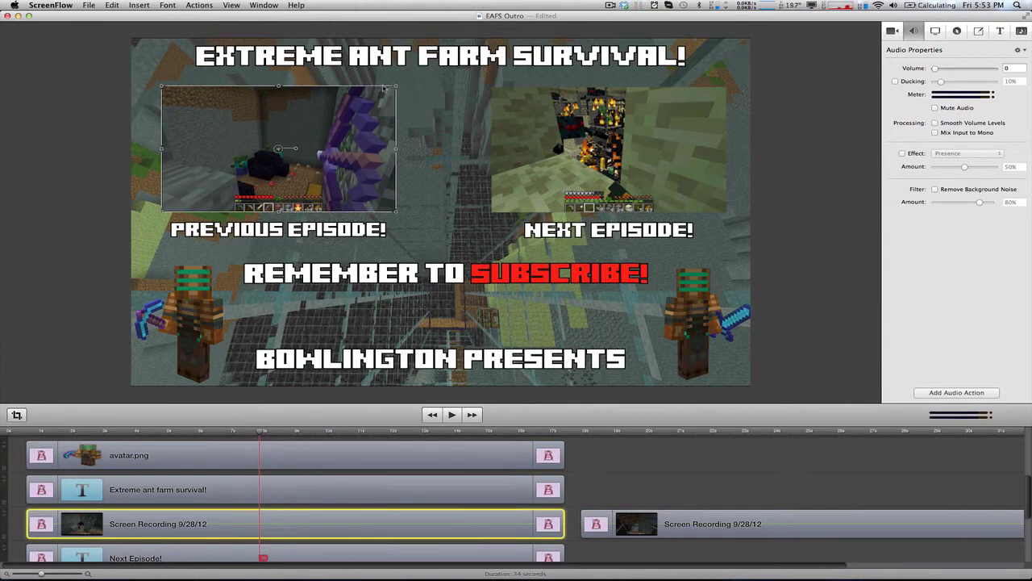
{"action": "left_click", "coordinate": [708, 524]}
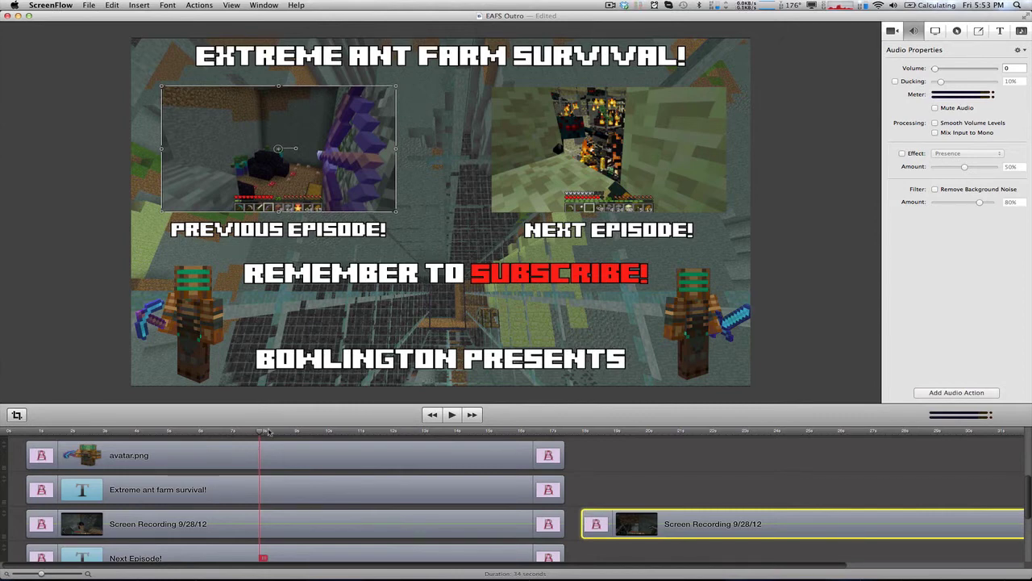
{"action": "left_click", "coordinate": [528, 432]}
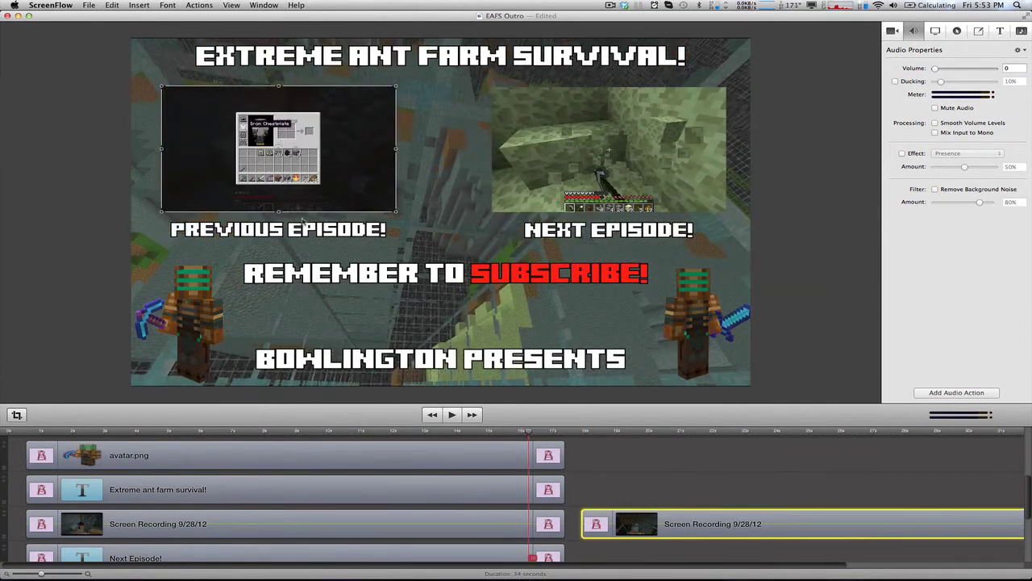
{"action": "left_click", "coordinate": [615, 433]}
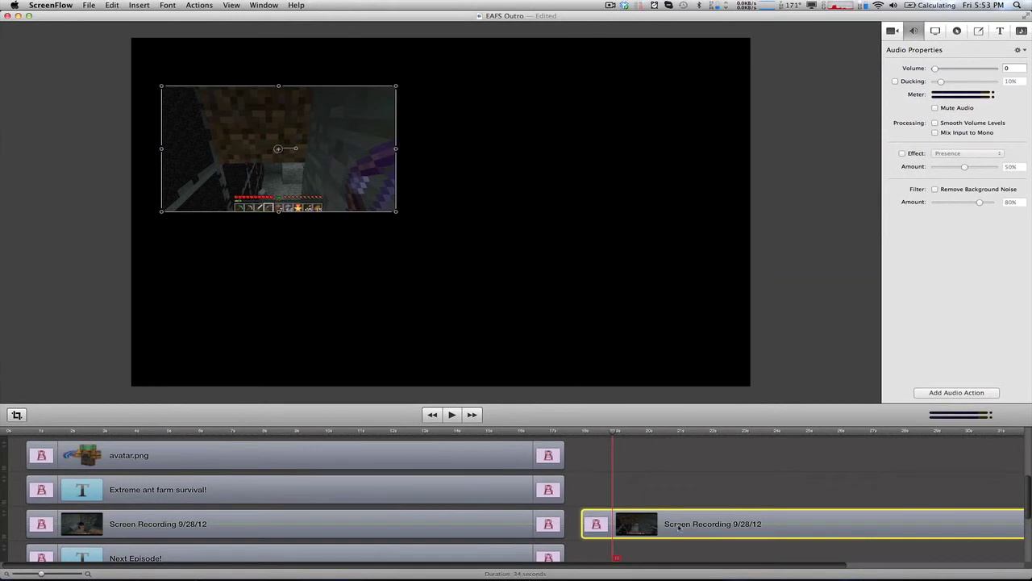
{"action": "key", "text": "Delete"}
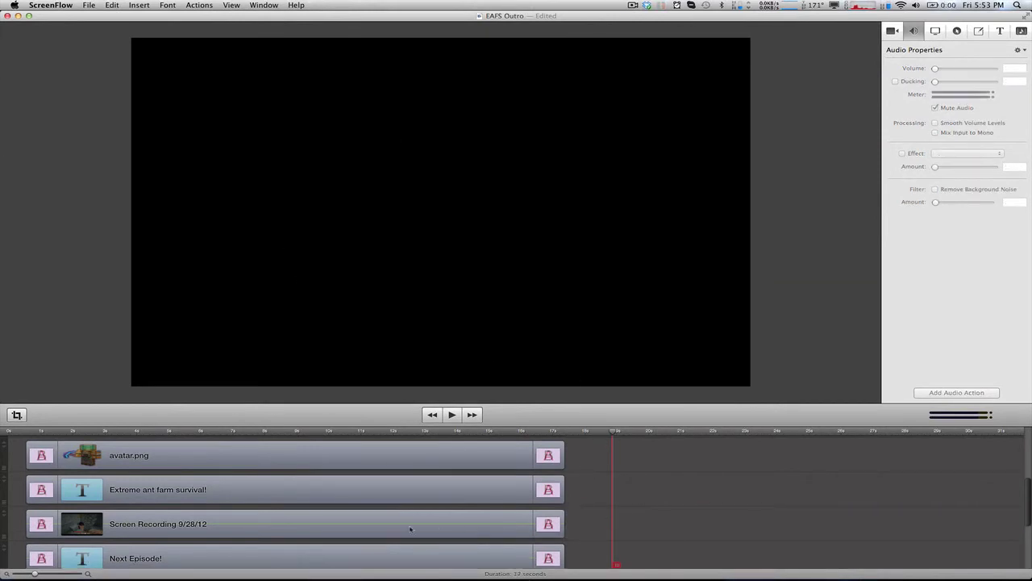
{"action": "left_click", "coordinate": [112, 4]}
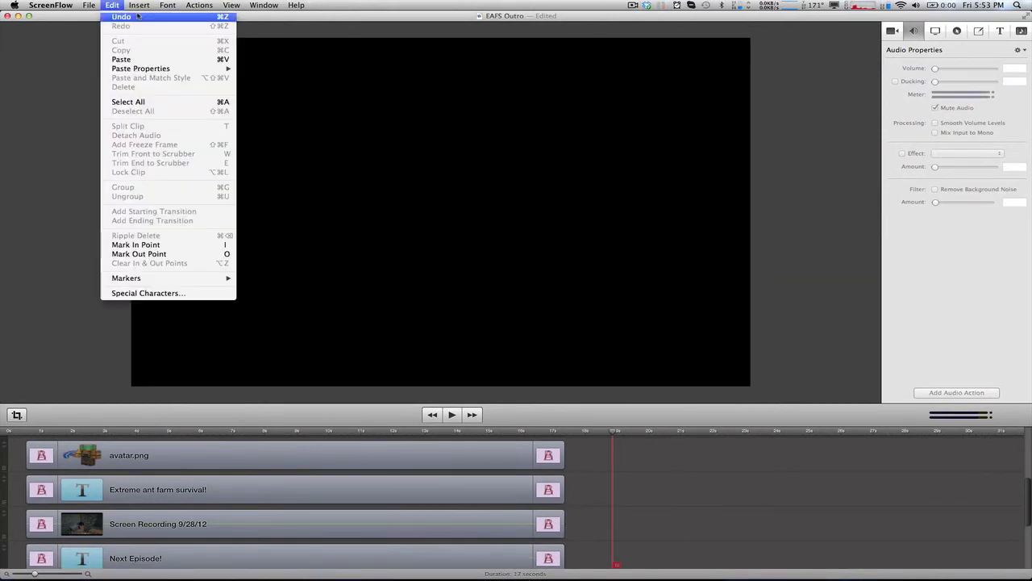
{"action": "left_click", "coordinate": [121, 16]}
Step: Delete the Screen Recording 9/28/12 clip under the outro titles and move the remaining later clip into its place at about 0.5 seconds
{"action": "left_click", "coordinate": [521, 525]}
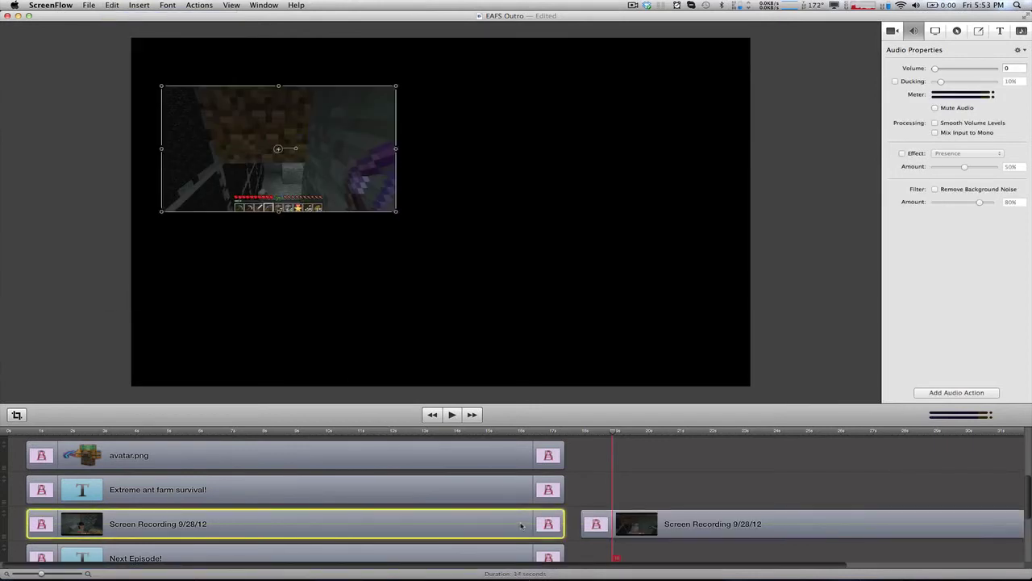
{"action": "key", "text": "Delete"}
{"action": "left_click_drag", "start_coordinate": [593, 525], "coordinate": [135, 525]}
Step: Review the outro's tracks from the Bowlington Presents title down to Queen of the Night.mp3, including the gaps before the clips
{"action": "left_click", "coordinate": [711, 493]}
{"action": "scroll", "coordinate": [700, 484], "scroll_direction": "up", "scroll_amount": 5}
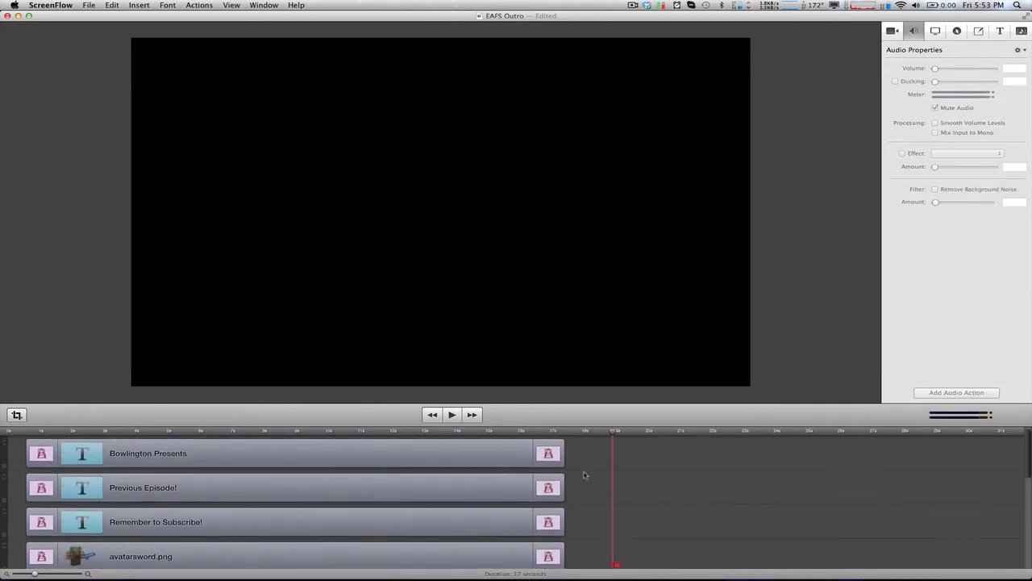
{"action": "scroll", "coordinate": [717, 481], "scroll_direction": "down", "scroll_amount": 3}
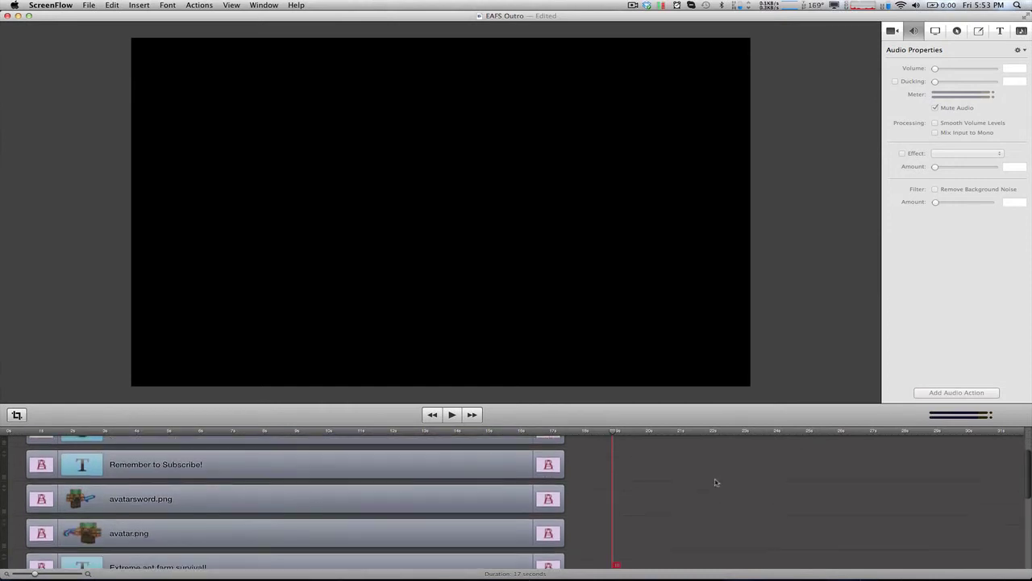
{"action": "scroll", "coordinate": [716, 509], "scroll_direction": "down", "scroll_amount": 5}
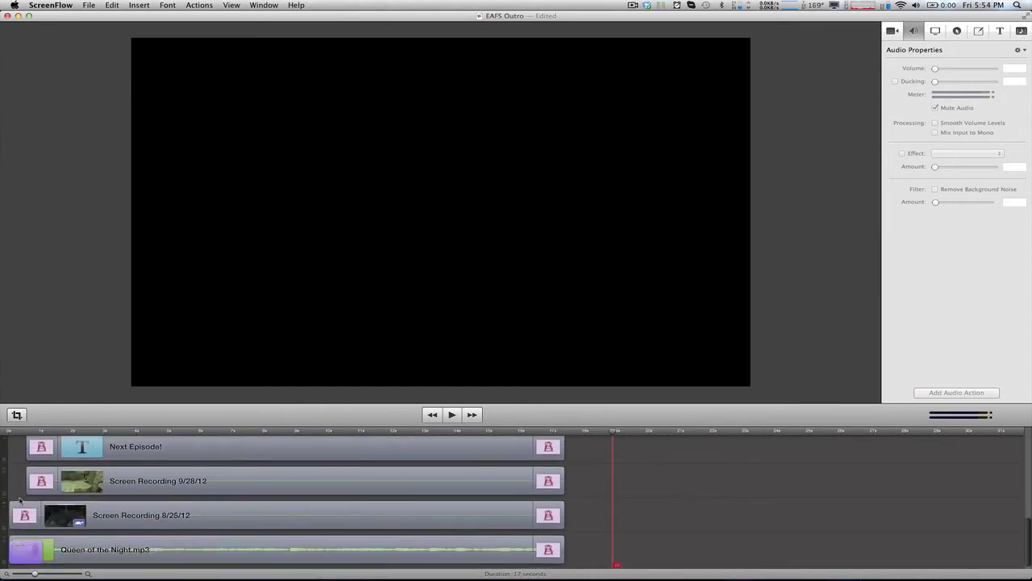
{"action": "left_click", "coordinate": [17, 452]}
{"action": "left_click", "coordinate": [16, 482]}
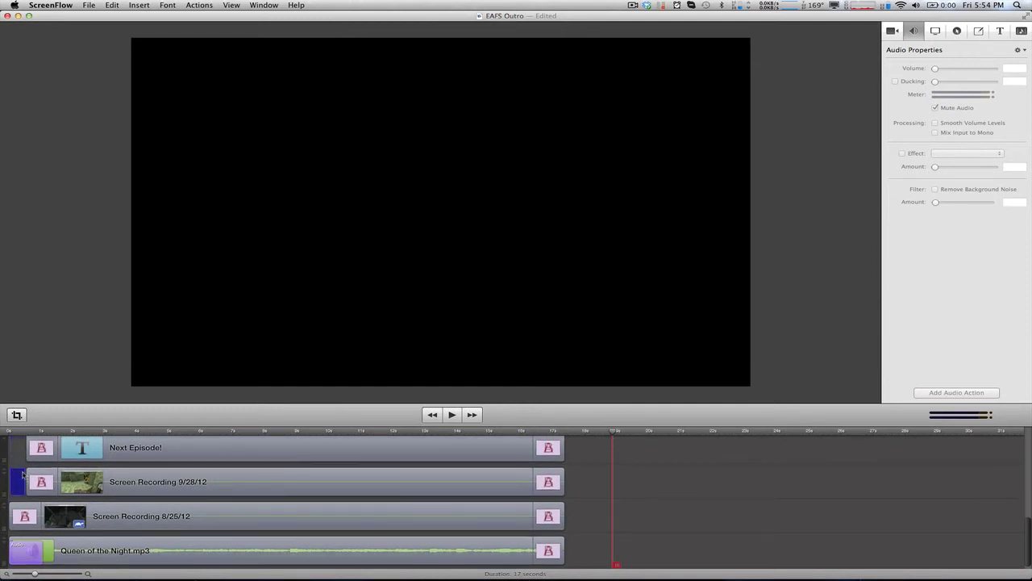
{"action": "scroll", "coordinate": [38, 478], "scroll_direction": "up", "scroll_amount": 2}
{"action": "scroll", "coordinate": [11, 519], "scroll_direction": "up", "scroll_amount": 2}
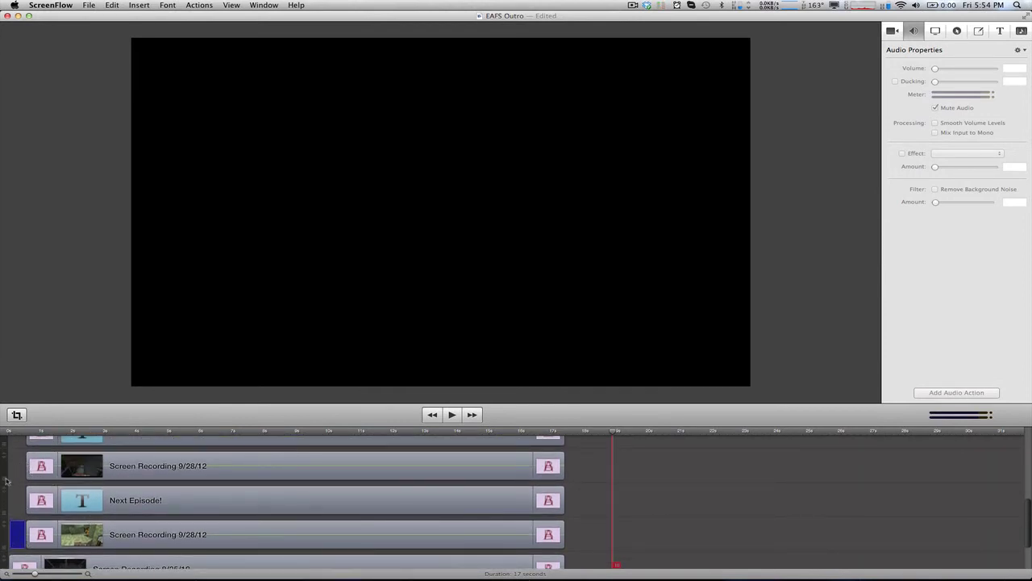
Step: Return the playhead to the start and select Screen Recording 8/25/12 and Queen of the Night.mp3 to compare their starts with the clips above
{"action": "scroll", "coordinate": [4, 476], "scroll_direction": "down", "scroll_amount": 3}
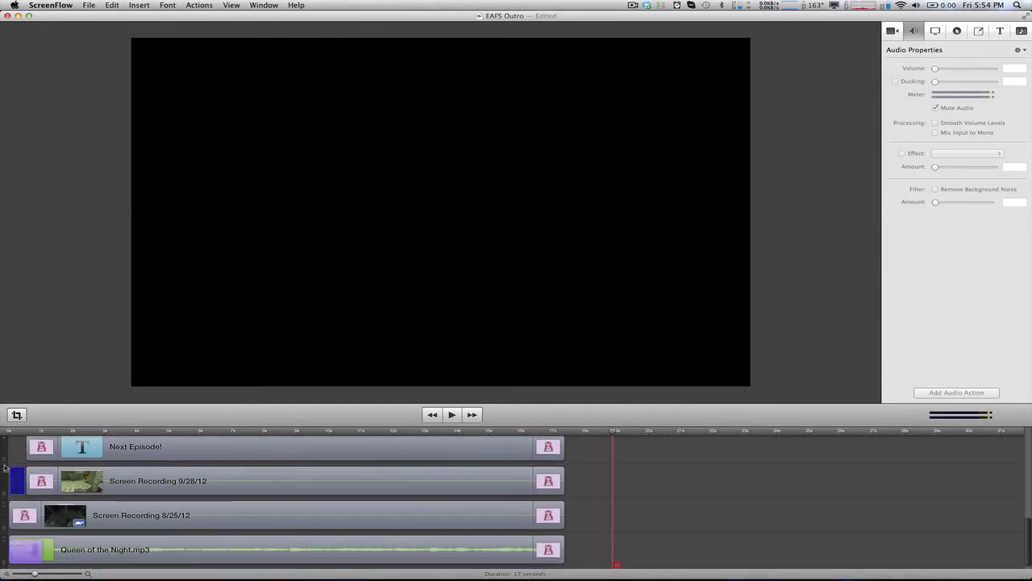
{"action": "left_click", "coordinate": [10, 520]}
{"action": "left_click", "coordinate": [9, 430]}
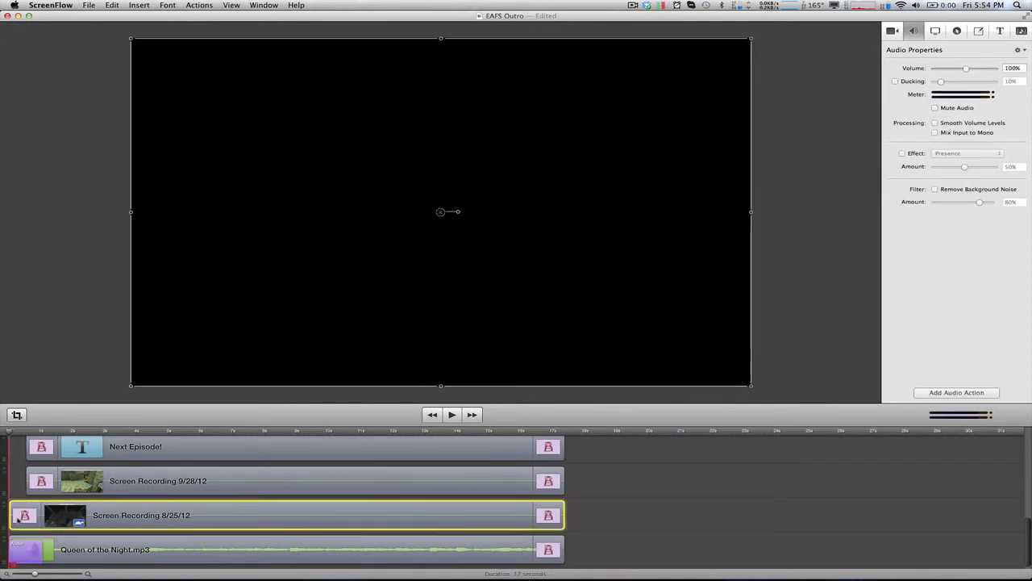
{"action": "left_click", "coordinate": [689, 494]}
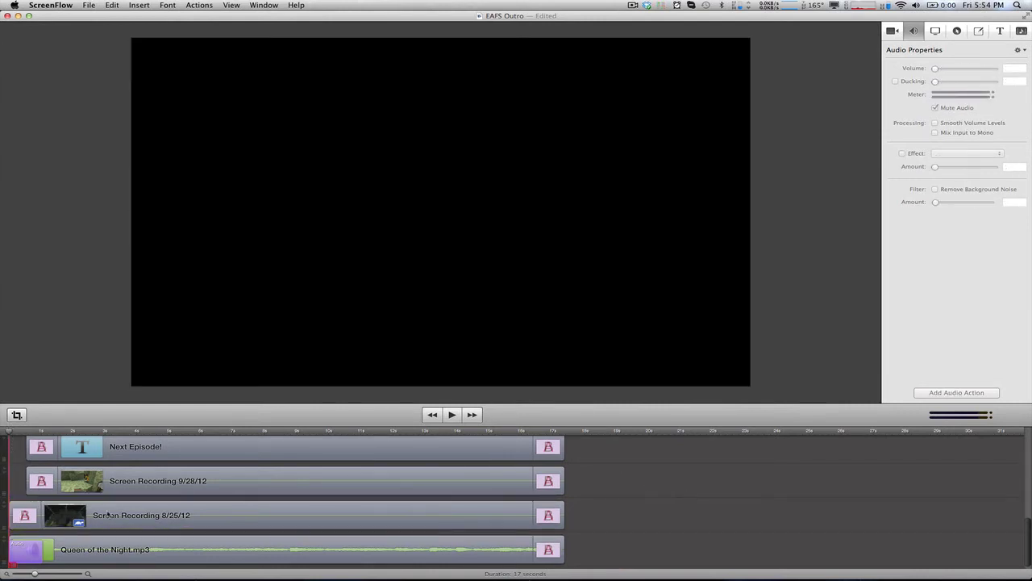
{"action": "left_click", "coordinate": [11, 477]}
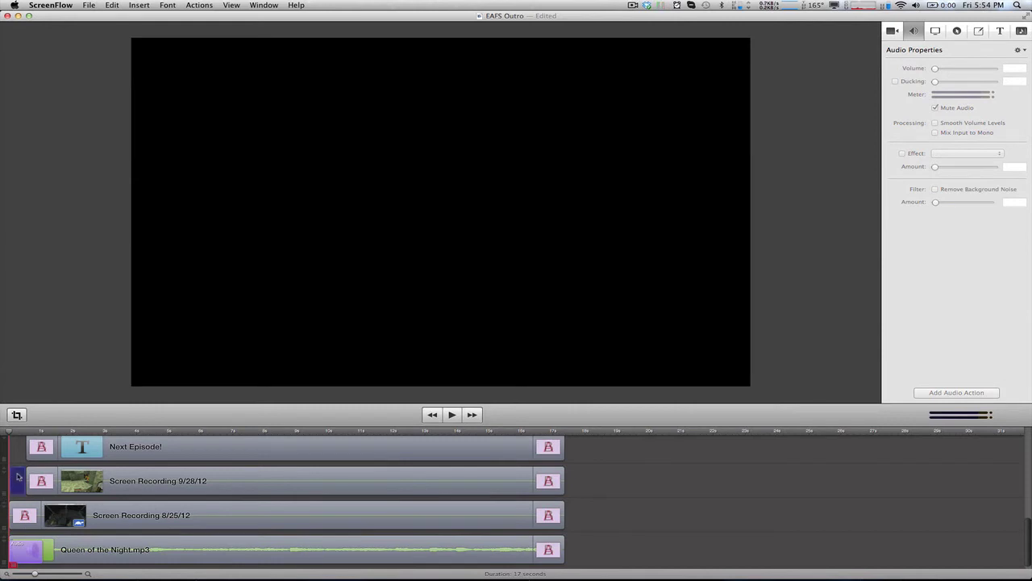
{"action": "left_click", "coordinate": [11, 516]}
{"action": "left_click", "coordinate": [59, 555], "text": "shift"}
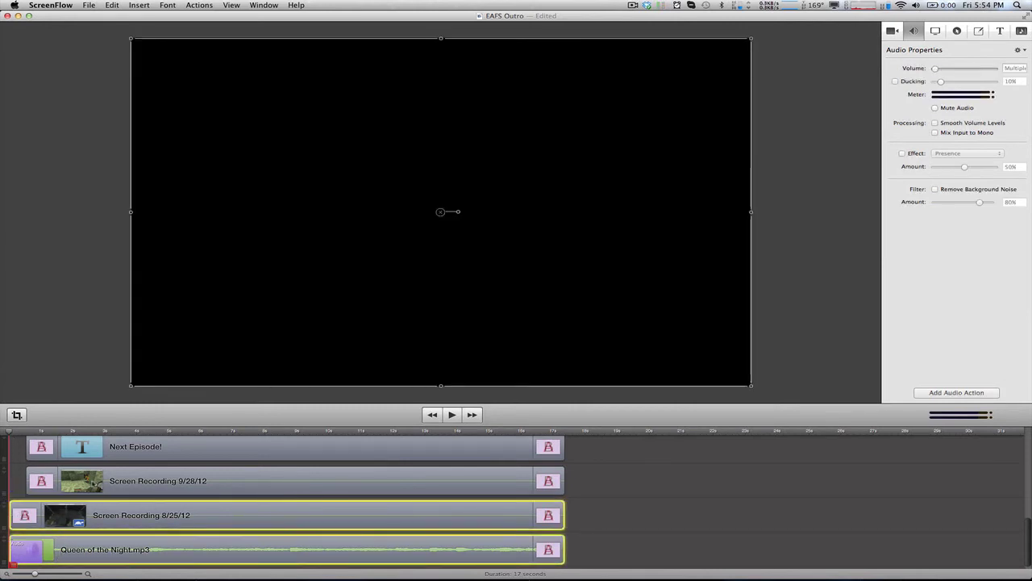
{"action": "left_click", "coordinate": [329, 435]}
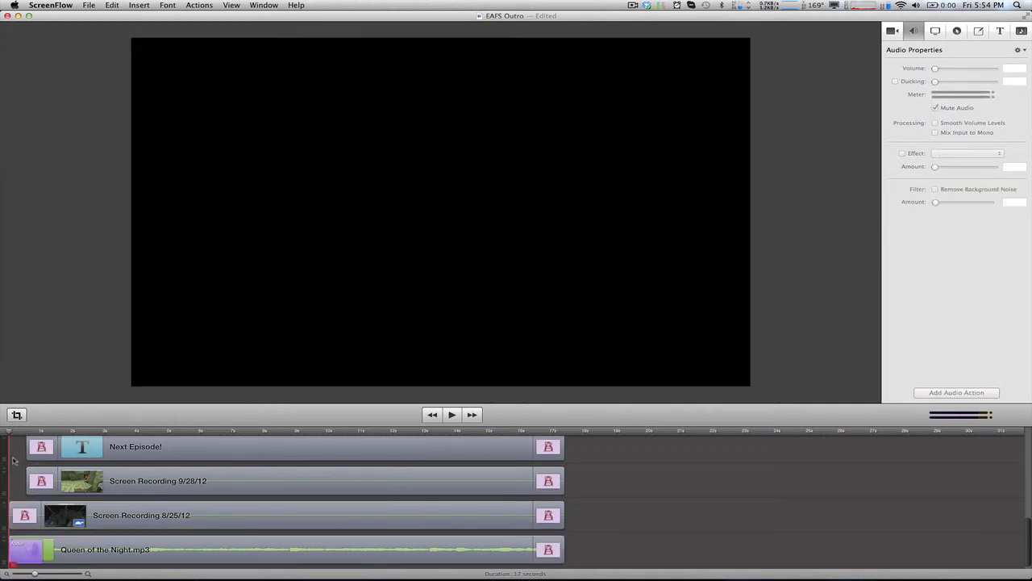
Step: Select the next-episode preview clip, then play the outro's opening from 0 seconds twice to watch the titles and previews fade in
{"action": "left_click", "coordinate": [161, 481]}
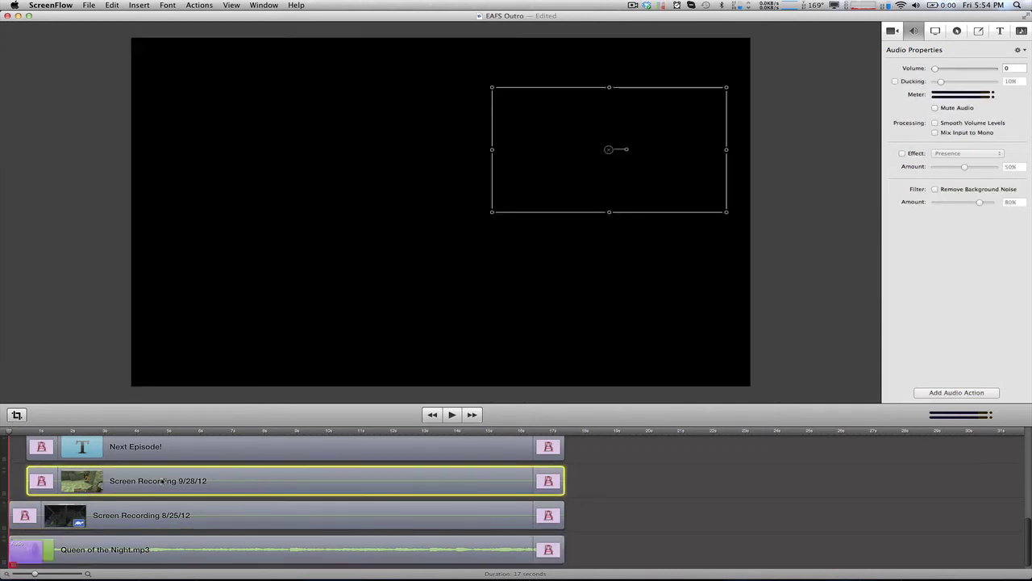
{"action": "scroll", "coordinate": [161, 479], "scroll_direction": "up", "scroll_amount": 5}
{"action": "scroll", "coordinate": [163, 480], "scroll_direction": "down", "scroll_amount": 3}
{"action": "scroll", "coordinate": [164, 480], "scroll_direction": "up", "scroll_amount": 6}
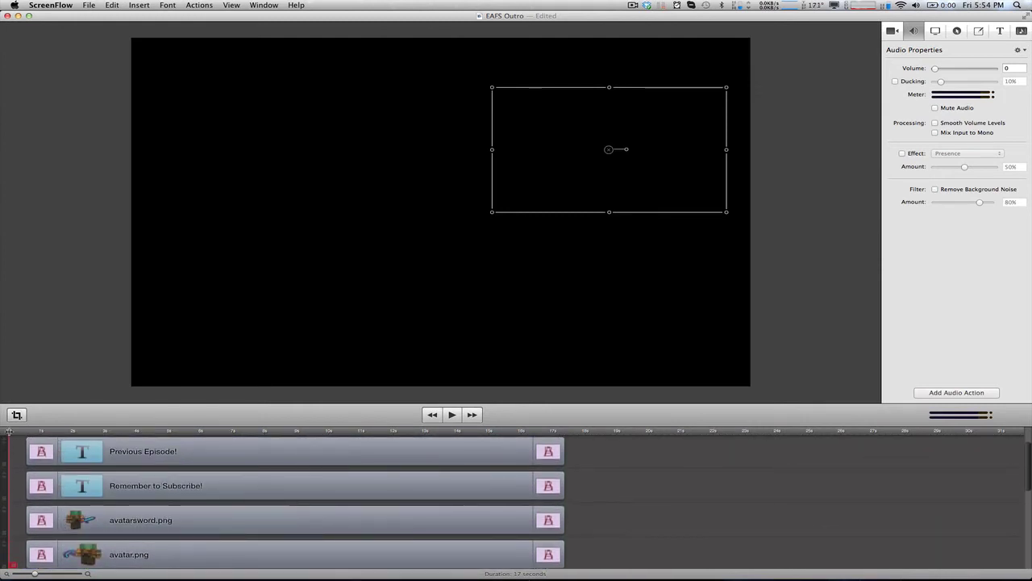
{"action": "left_click", "coordinate": [32, 335]}
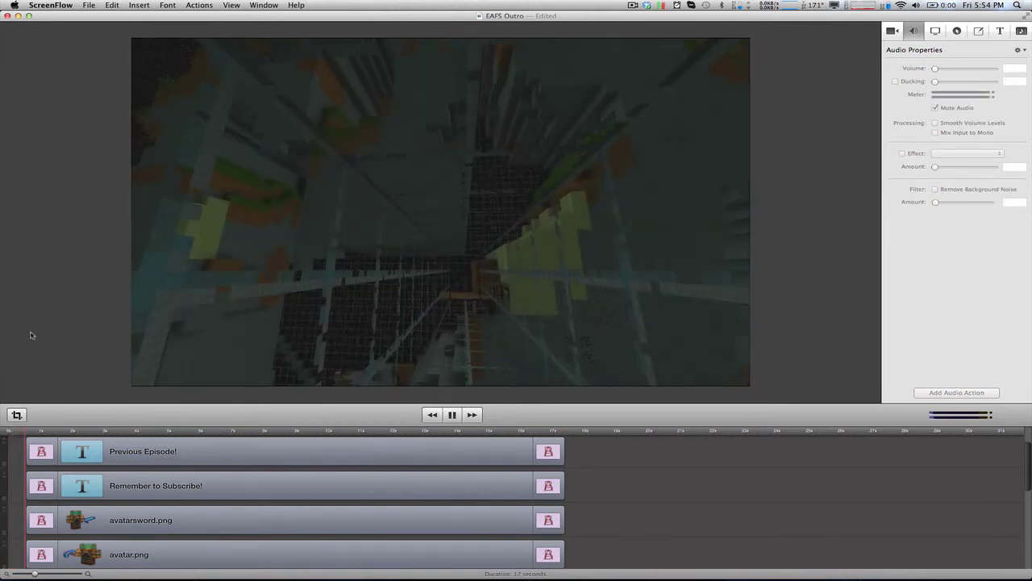
{"action": "key", "text": "space"}
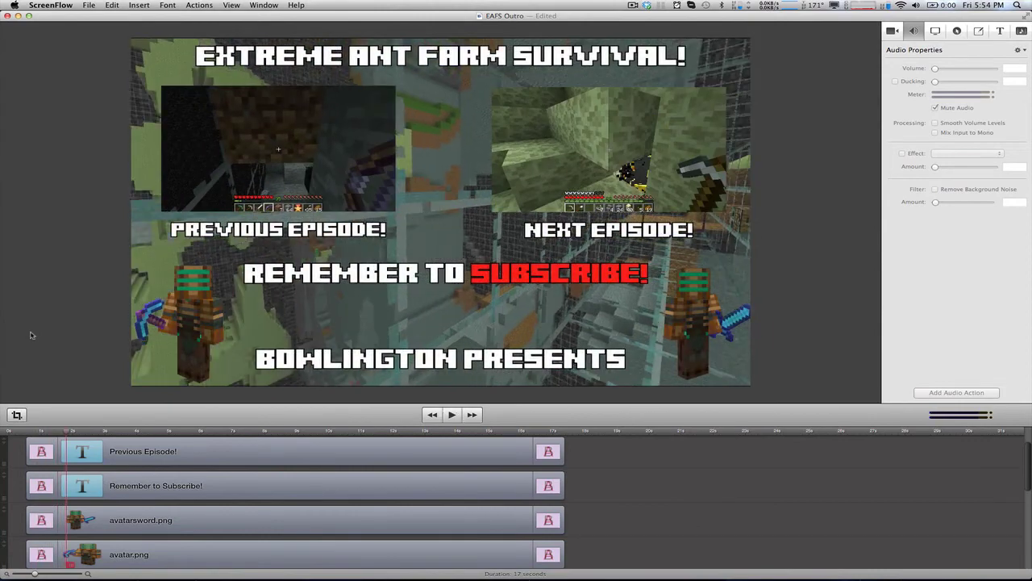
{"action": "left_click", "coordinate": [11, 433]}
{"action": "key", "text": "space"}
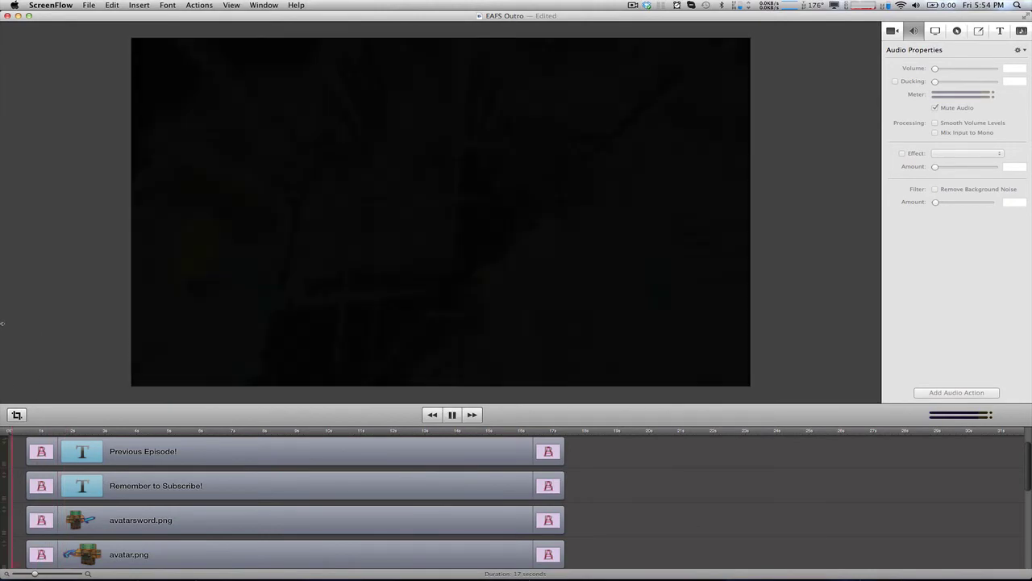
{"action": "key", "text": "space"}
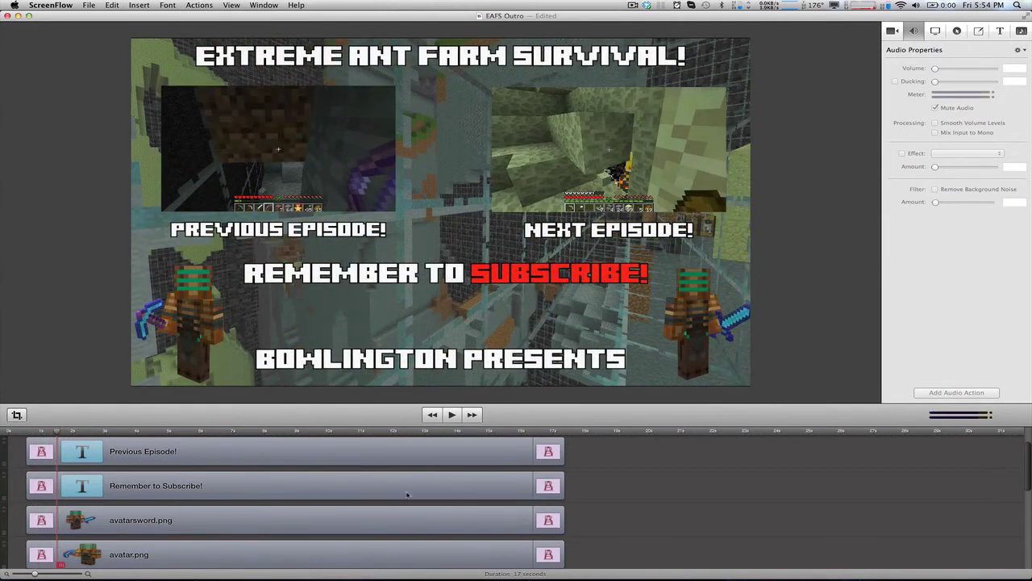
Step: Examine the full stack of outro tracks with all clips selected, checking the offset between the background and the Next Episode! title
{"action": "scroll", "coordinate": [715, 511], "scroll_direction": "down", "scroll_amount": 8}
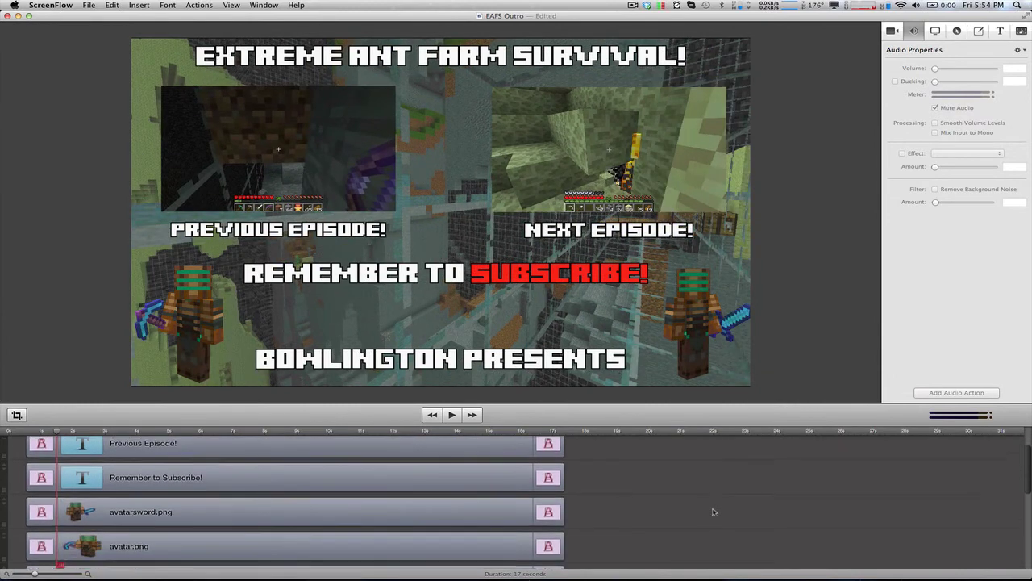
{"action": "scroll", "coordinate": [714, 511], "scroll_direction": "down", "scroll_amount": 2}
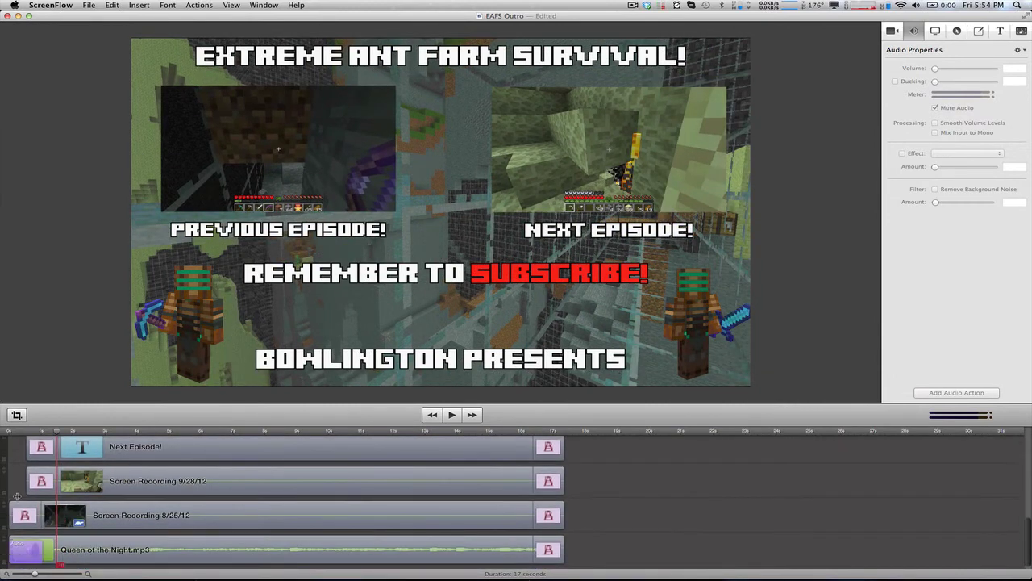
{"action": "scroll", "coordinate": [131, 466], "scroll_direction": "up", "scroll_amount": 8}
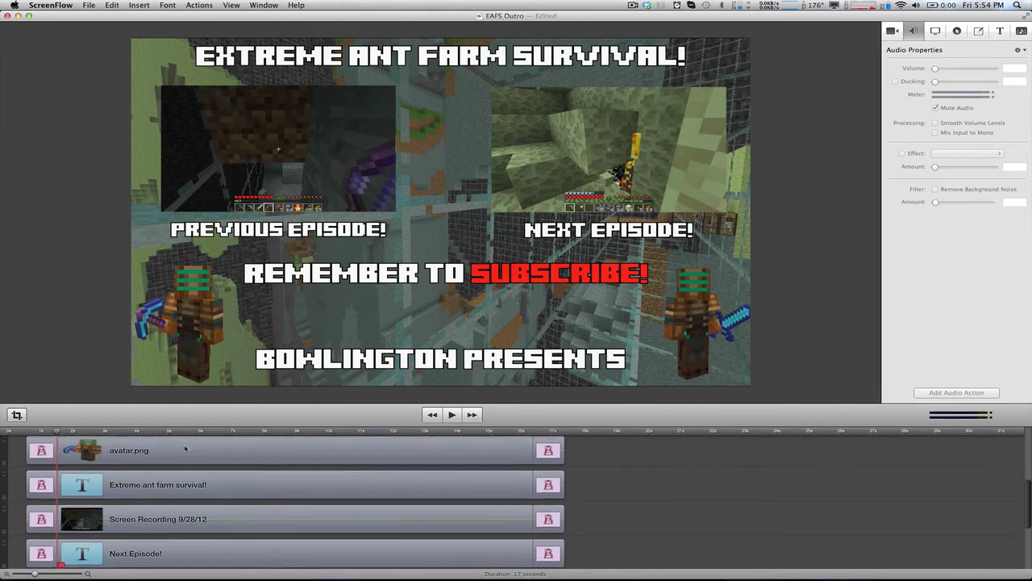
{"action": "key", "text": "super+a"}
{"action": "scroll", "coordinate": [246, 518], "scroll_direction": "down", "scroll_amount": 8}
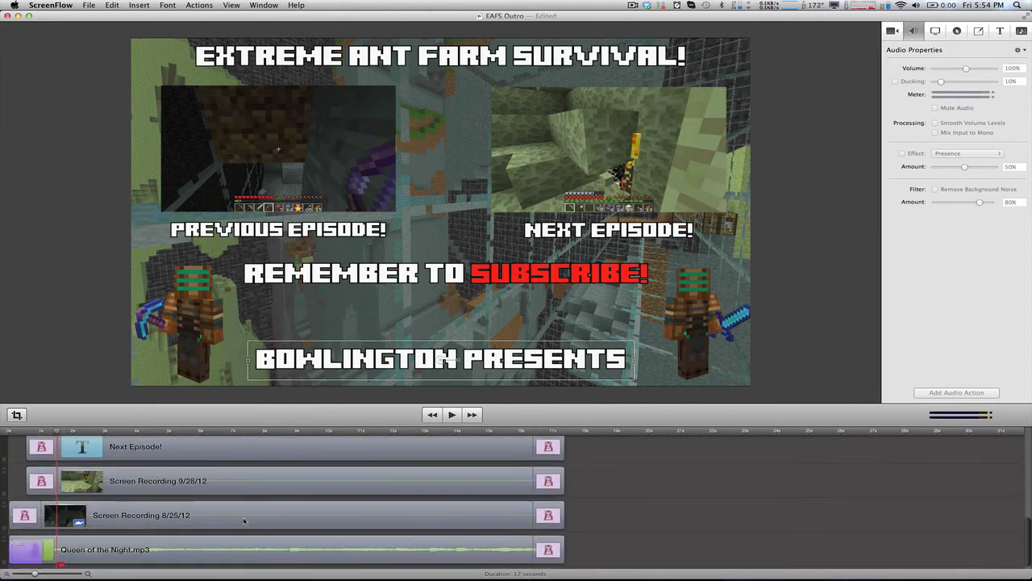
{"action": "right_click", "coordinate": [243, 514]}
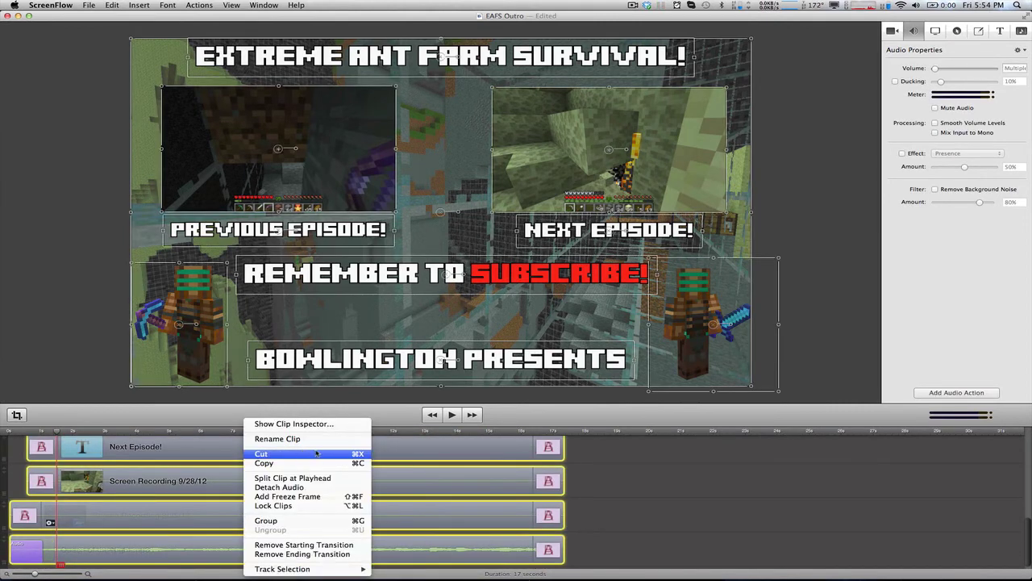
{"action": "left_click", "coordinate": [106, 446]}
{"action": "left_click", "coordinate": [6, 433]}
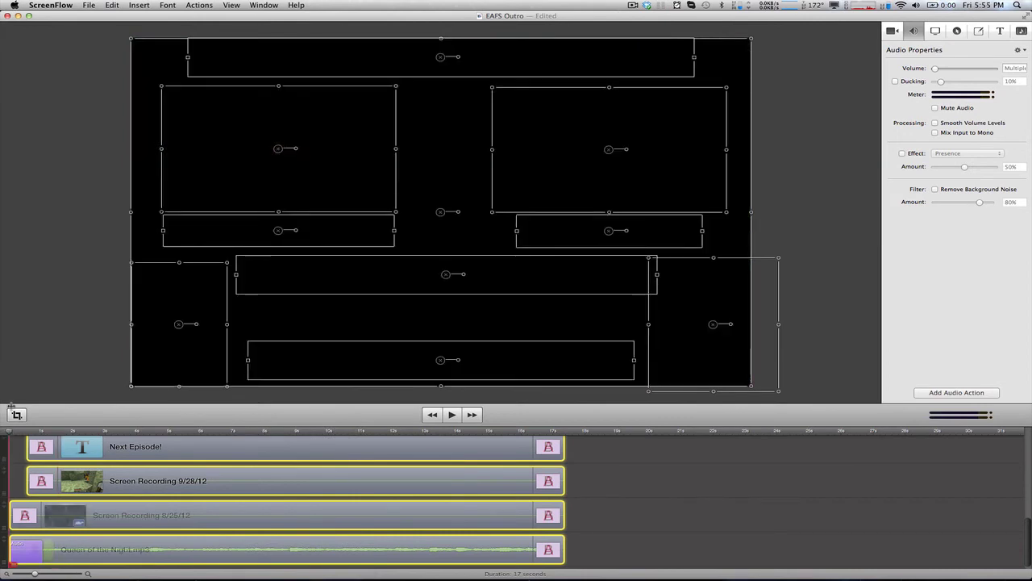
{"action": "left_click", "coordinate": [13, 470]}
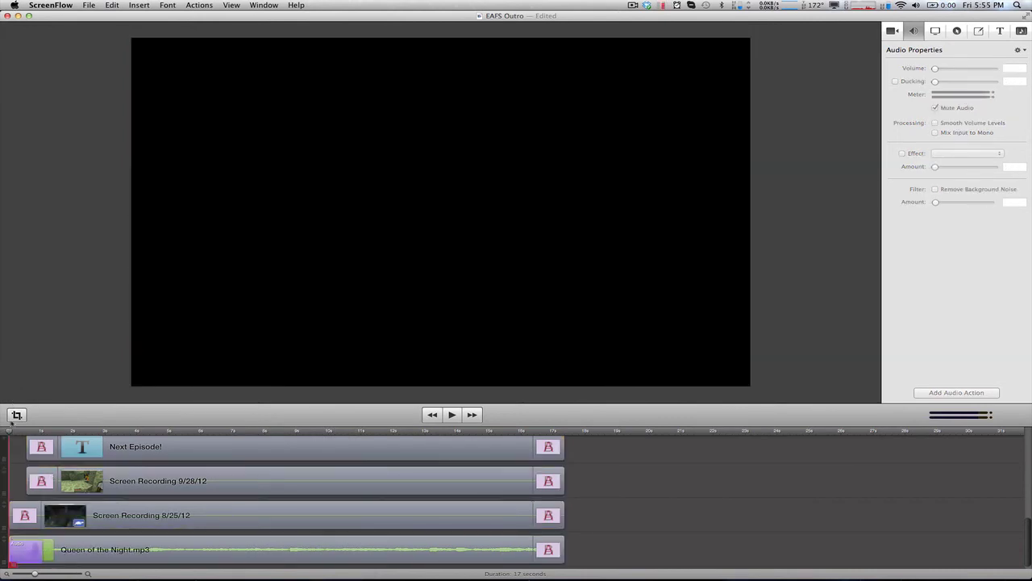
{"action": "left_click", "coordinate": [26, 446]}
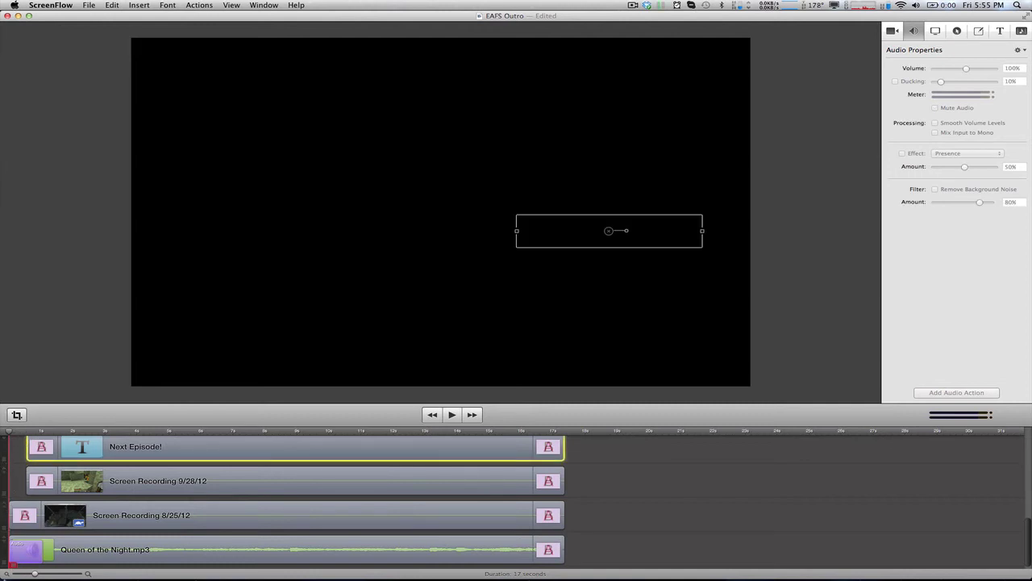
{"action": "left_click", "coordinate": [642, 517]}
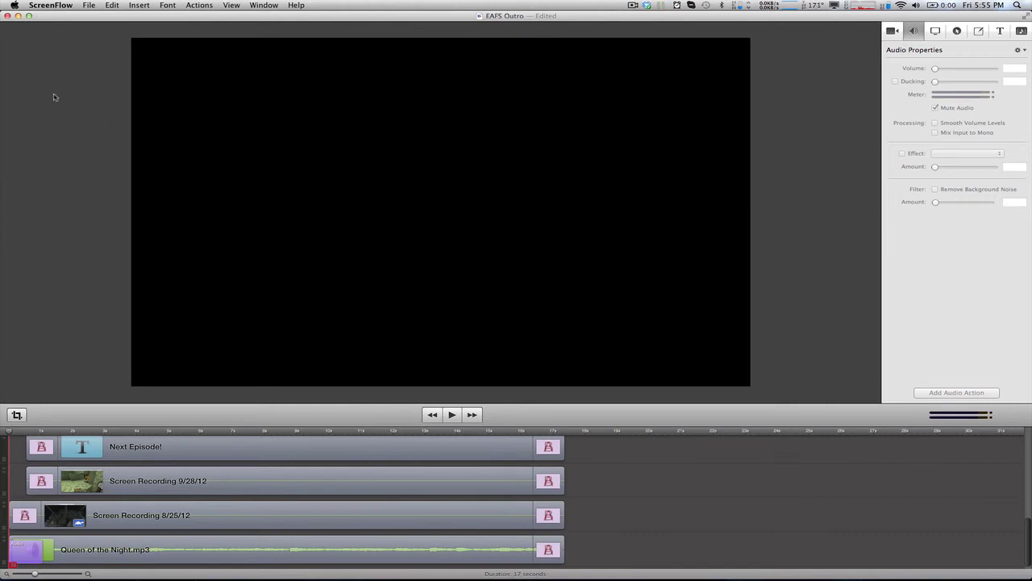
Step: Enlarge the timeline area slightly and close the EAFS Outro project
{"action": "scroll", "coordinate": [486, 503], "scroll_direction": "up", "scroll_amount": 5}
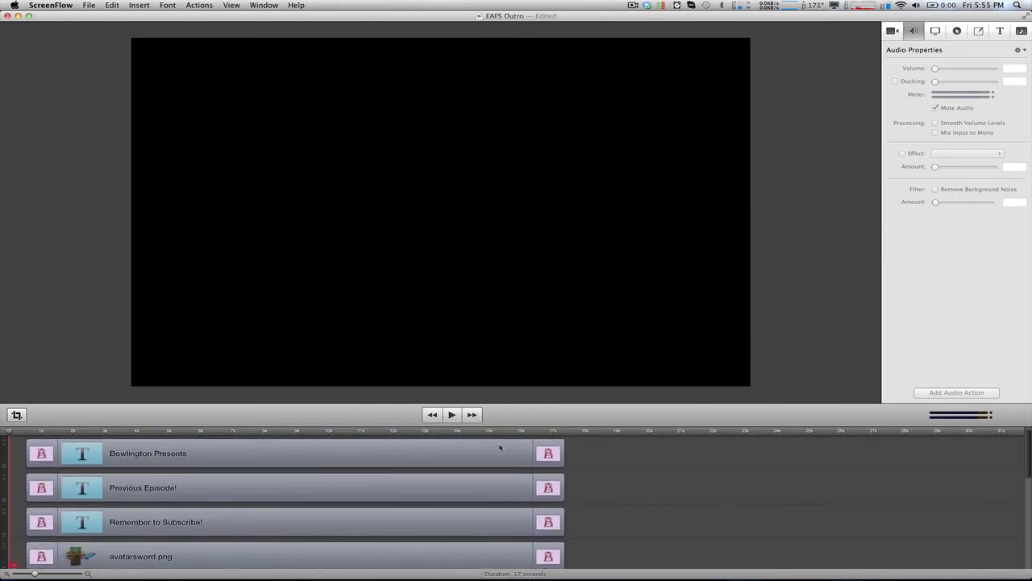
{"action": "mouse_move", "coordinate": [504, 422]}
{"action": "left_mouse_down"}
{"action": "mouse_move", "coordinate": [500, 388]}
{"action": "mouse_move", "coordinate": [497, 411]}
{"action": "left_mouse_up"}
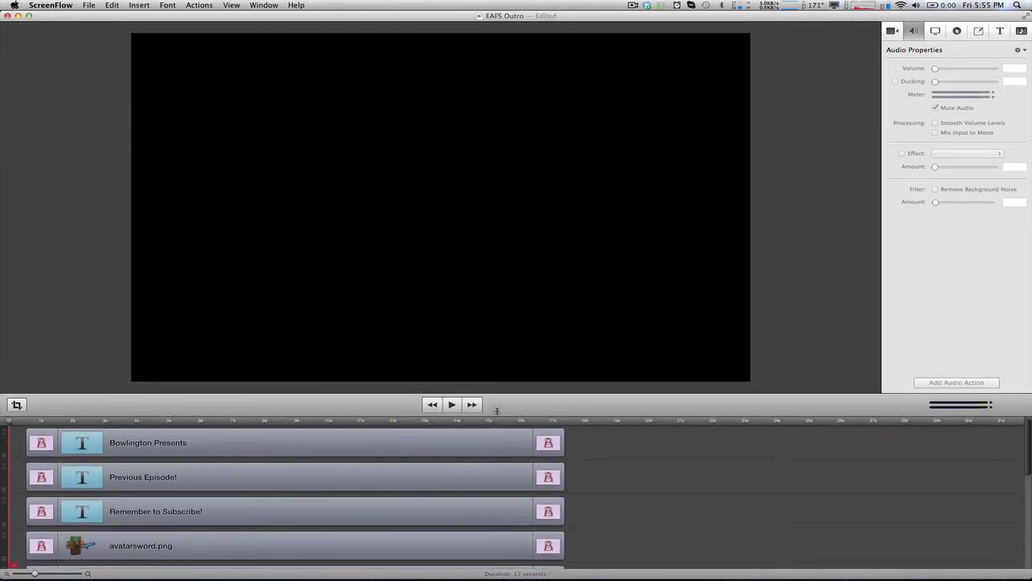
{"action": "left_click", "coordinate": [7, 16]}
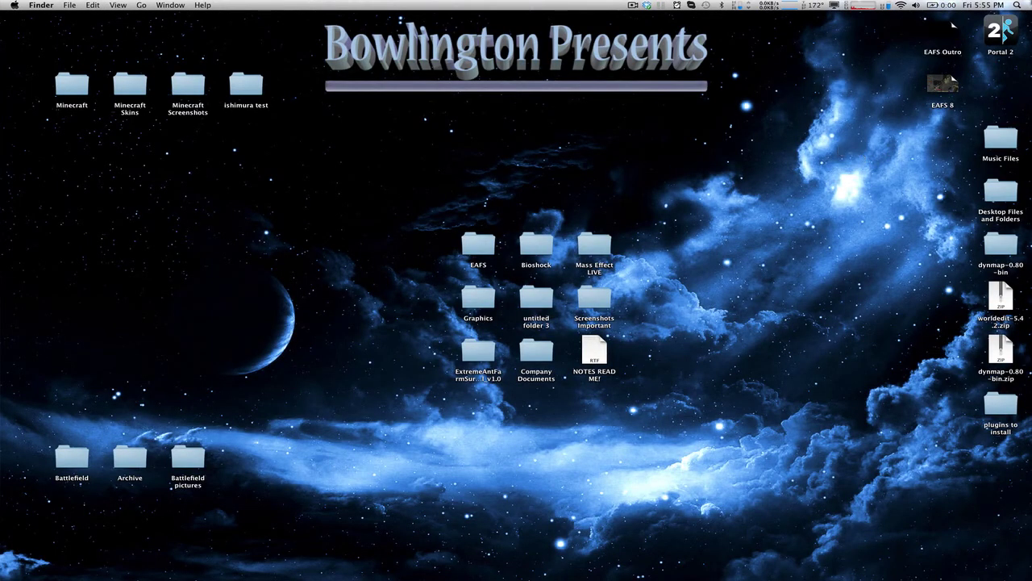
Step: Open the lastaviatorEP1 project in ScreenFlow and enlarge the timeline area until all its tracks fit
{"action": "key", "text": "super+space"}
{"action": "type", "text": "screen"}
{"action": "key", "text": "Return"}
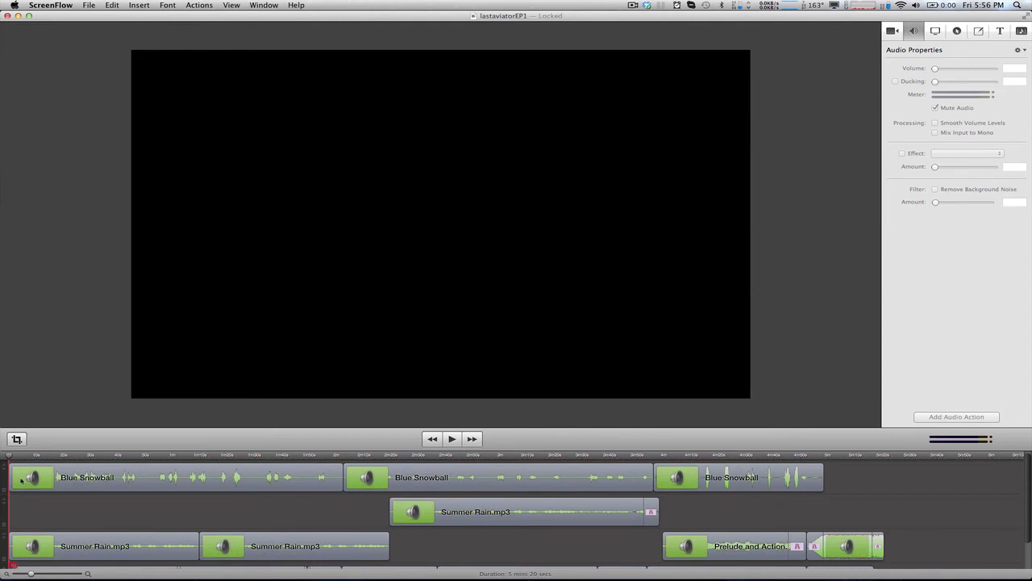
{"action": "left_click_drag", "start_coordinate": [504, 450], "coordinate": [513, 337]}
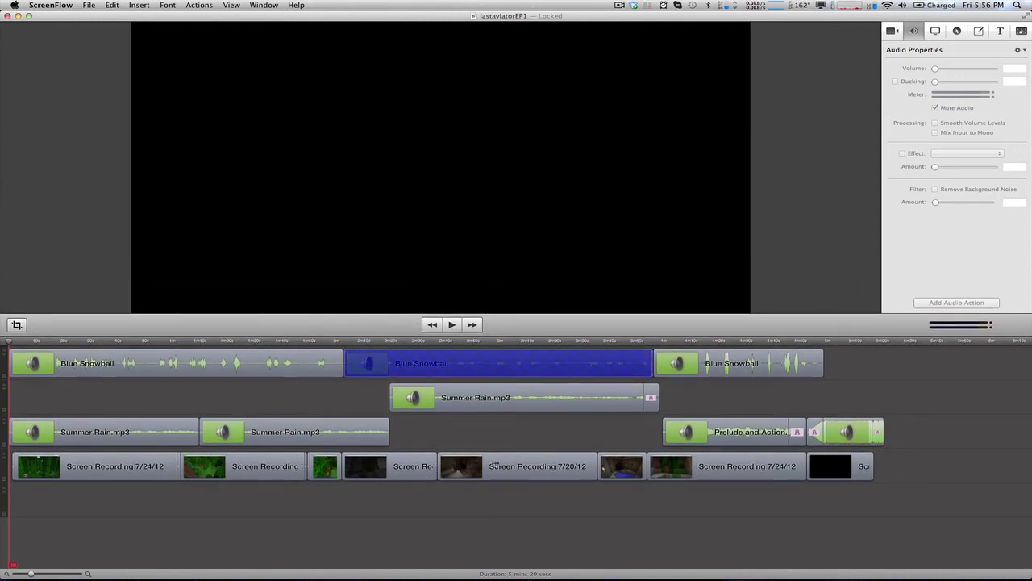
Step: Unlock the lastaviatorEP1 file for editing and select the Blue Snowball narration clips to check their audio settings
{"action": "left_click", "coordinate": [256, 391]}
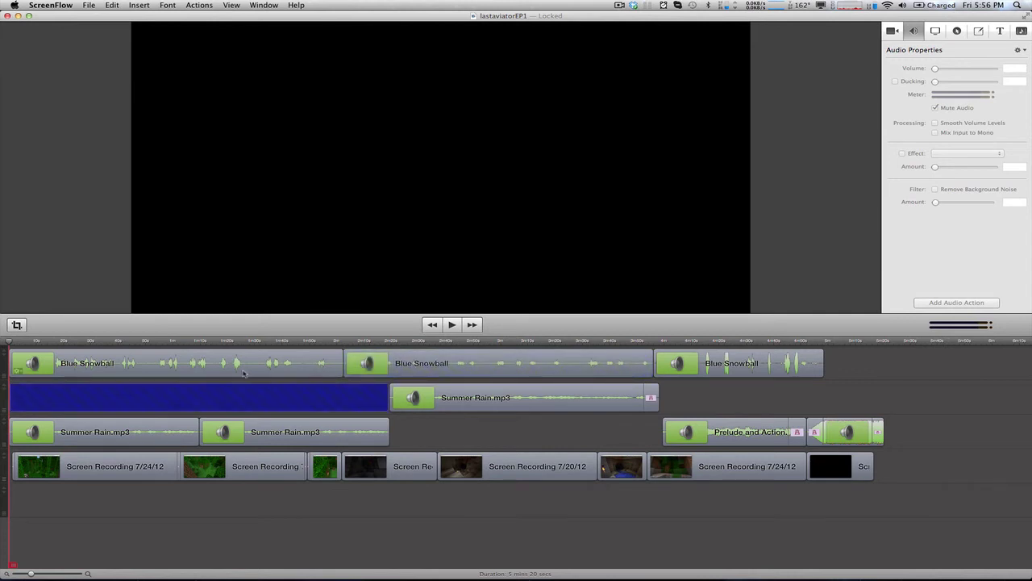
{"action": "left_click", "coordinate": [269, 371]}
{"action": "left_click", "coordinate": [728, 355]}
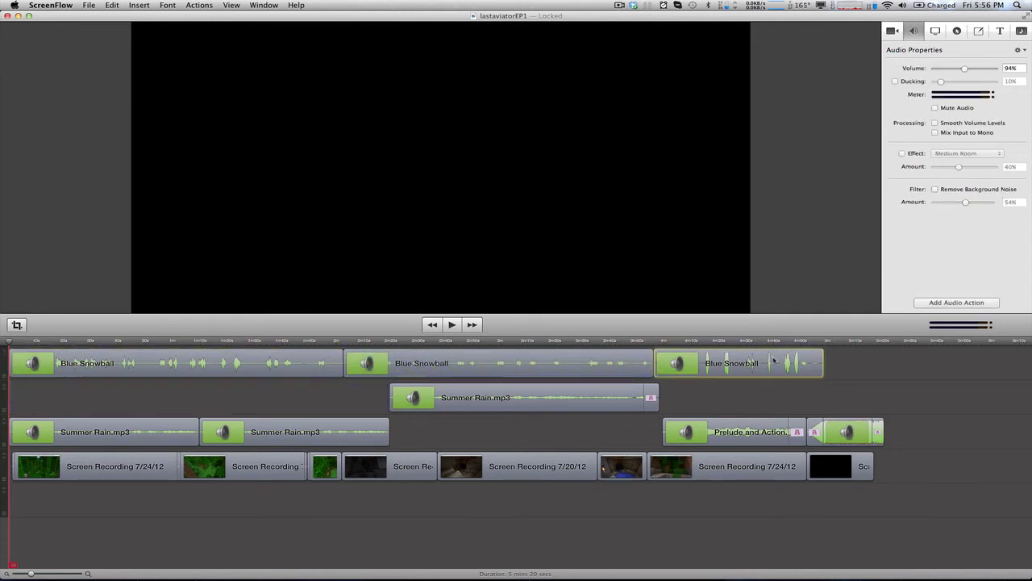
{"action": "left_click", "coordinate": [588, 369]}
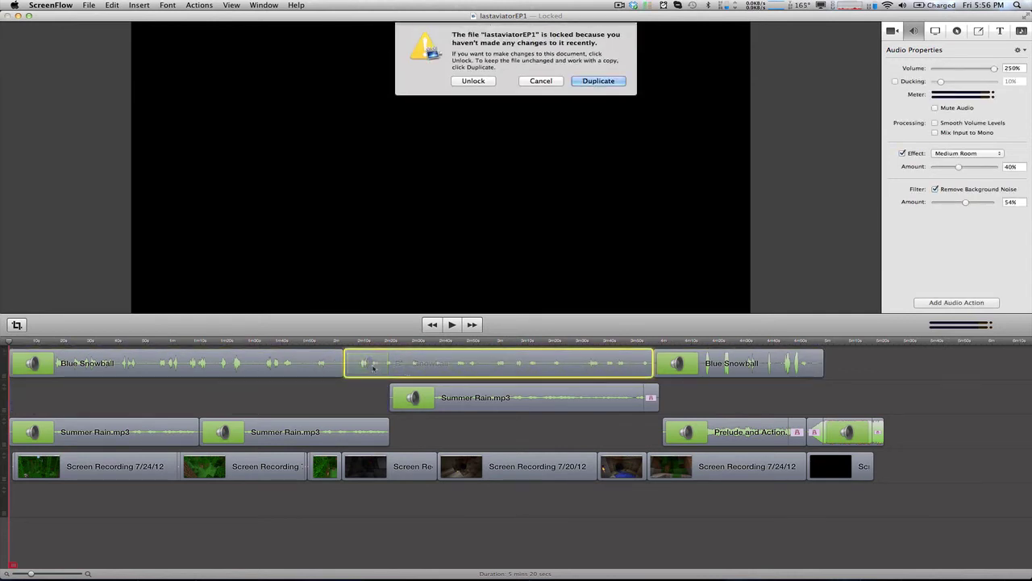
{"action": "left_click", "coordinate": [489, 83]}
{"action": "left_click", "coordinate": [287, 352]}
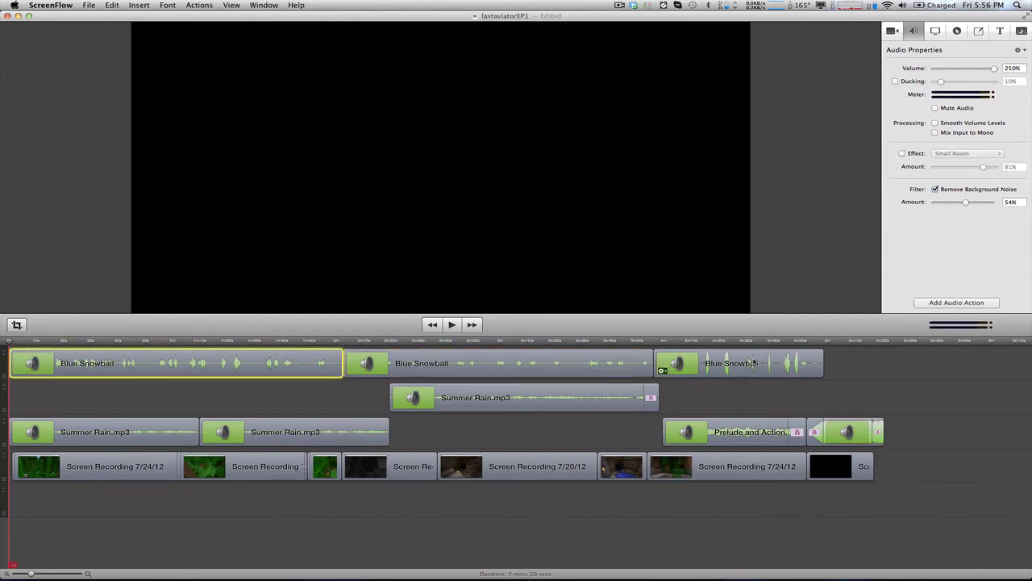
Step: Enlarge the preview slightly and select the Summer Rain.mp3 clips and the final music clip in turn to check their volumes
{"action": "left_click_drag", "start_coordinate": [729, 333], "coordinate": [728, 358]}
{"action": "left_click", "coordinate": [516, 426]}
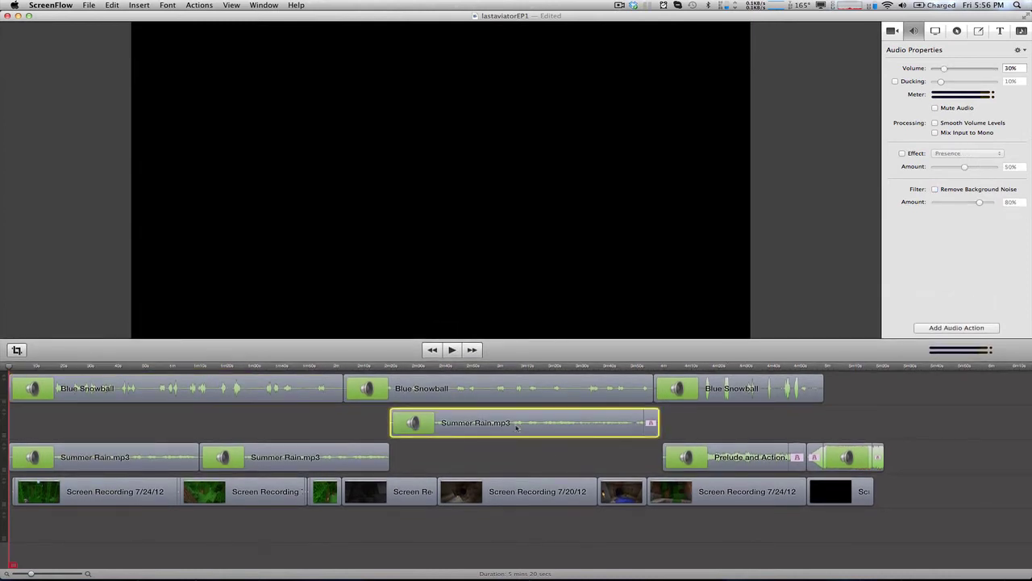
{"action": "left_click", "coordinate": [93, 459]}
{"action": "left_click", "coordinate": [218, 459]}
{"action": "left_click", "coordinate": [435, 424]}
{"action": "left_click", "coordinate": [861, 465]}
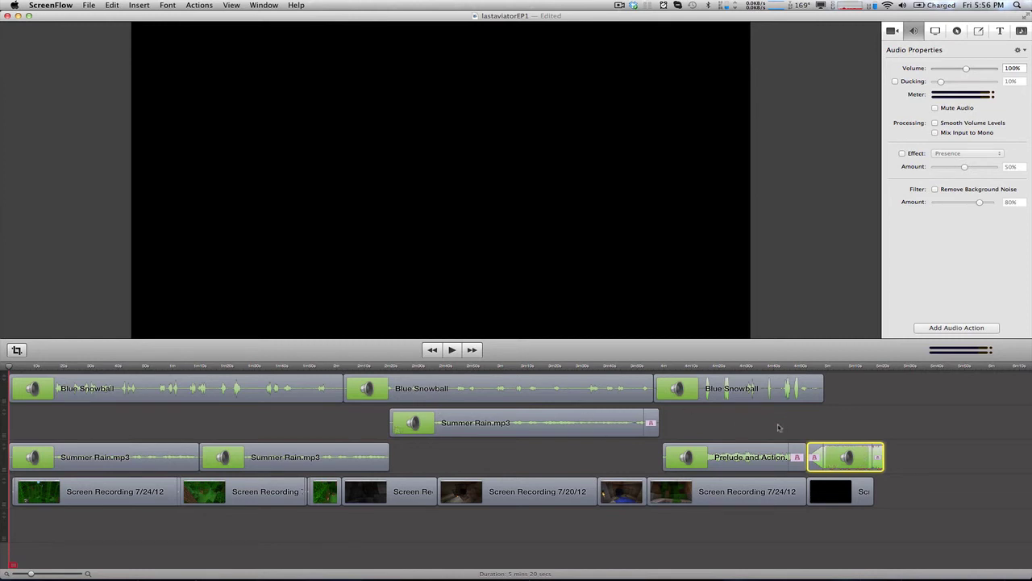
Step: Play the project from about 4m30s through to the credits with the preview area enlarged
{"action": "left_click", "coordinate": [749, 368]}
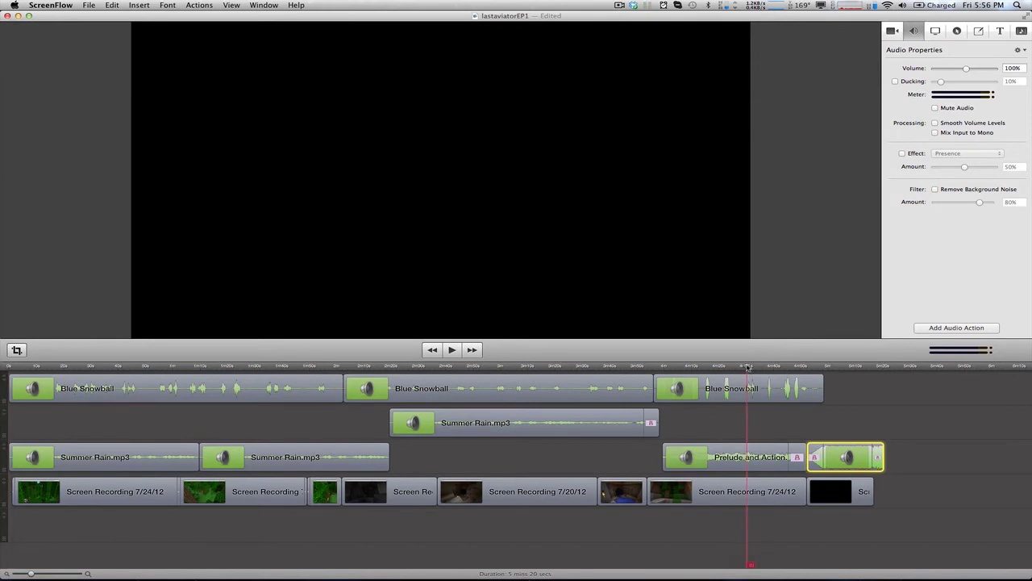
{"action": "key", "text": "space"}
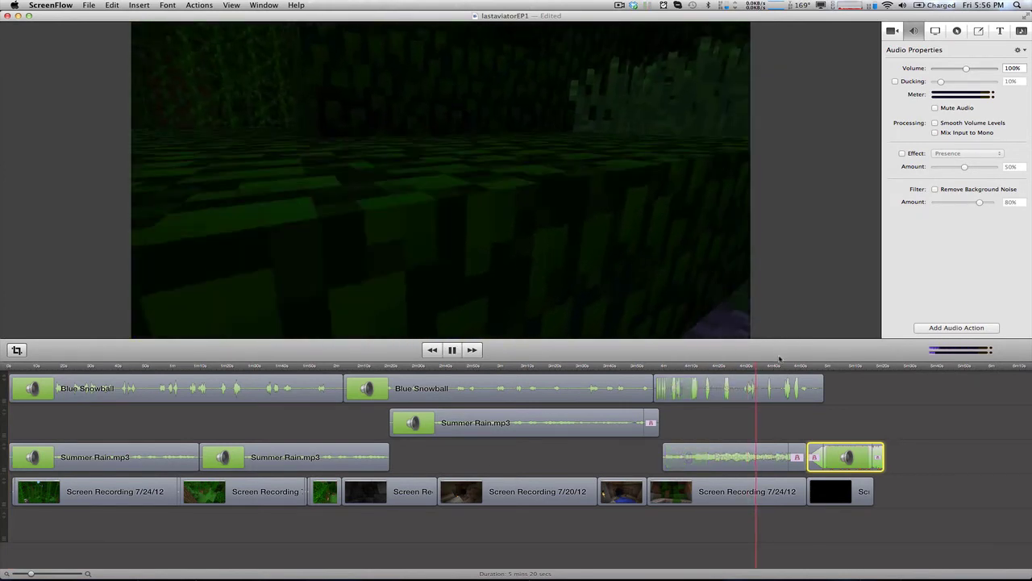
{"action": "left_click_drag", "start_coordinate": [776, 359], "coordinate": [775, 405]}
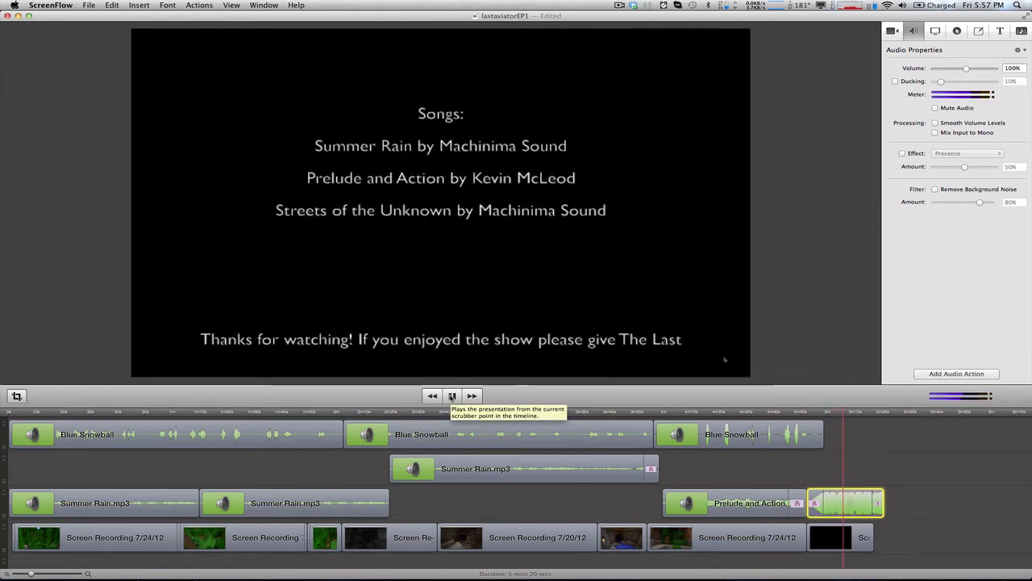
Step: Stop the credits playback, clear the clip selection and move the playhead back to the start of the credits recording
{"action": "left_click", "coordinate": [453, 395]}
{"action": "left_click", "coordinate": [839, 229]}
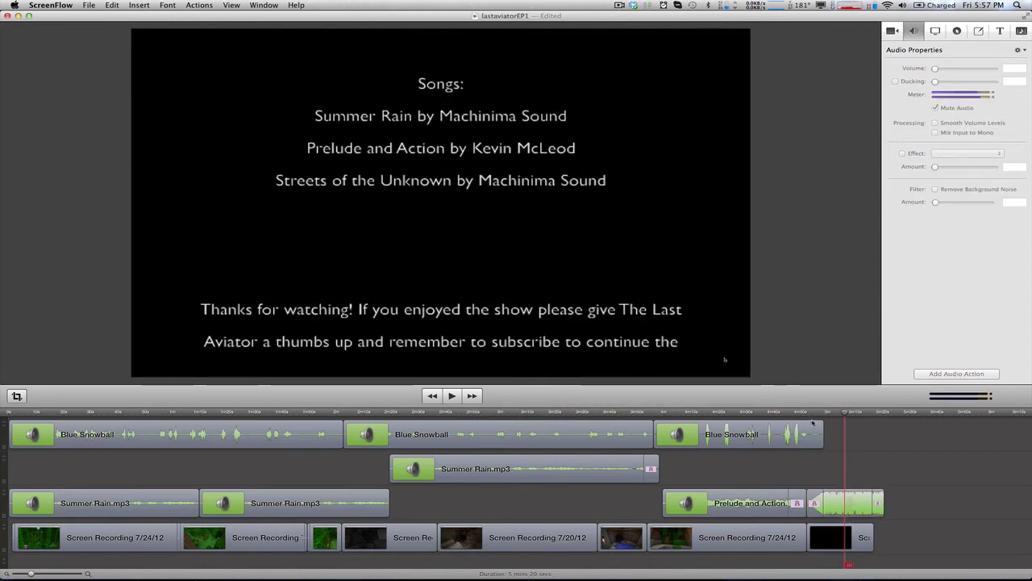
{"action": "left_click", "coordinate": [806, 413]}
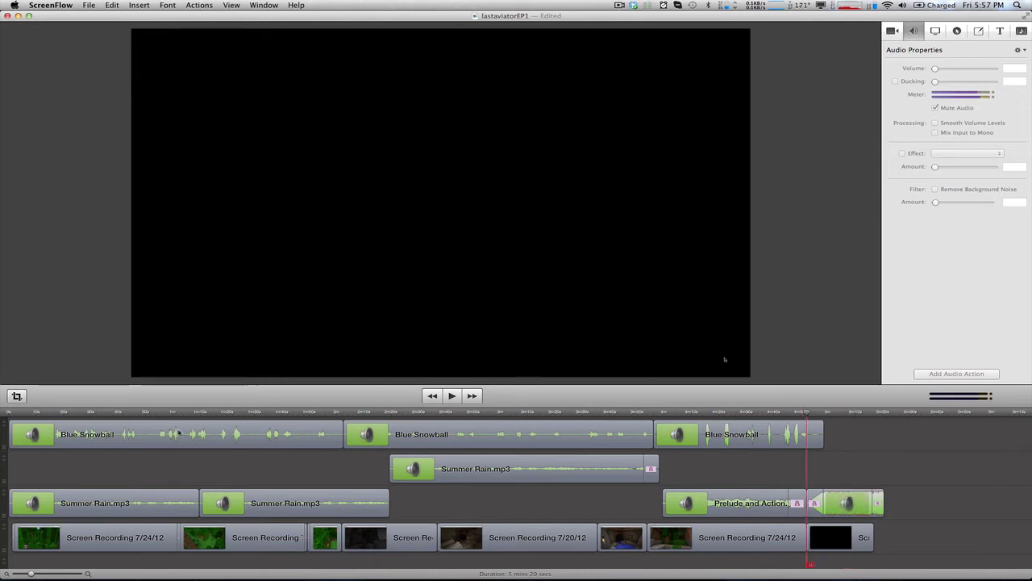
Step: Play the transition between the forest recordings from about 1m46s and stop at the fade to black
{"action": "left_click_drag", "start_coordinate": [328, 414], "coordinate": [303, 416]}
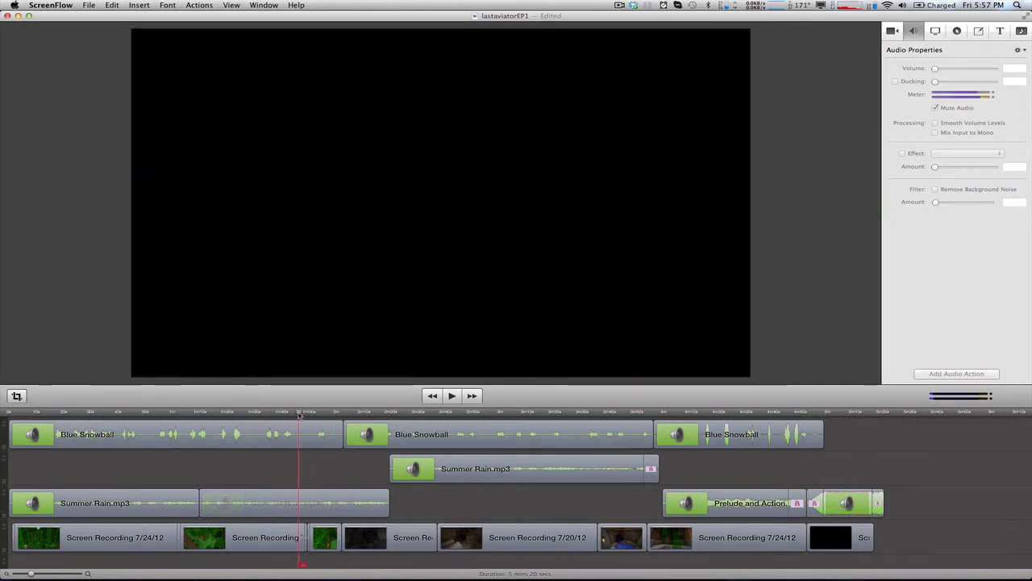
{"action": "key", "text": "space"}
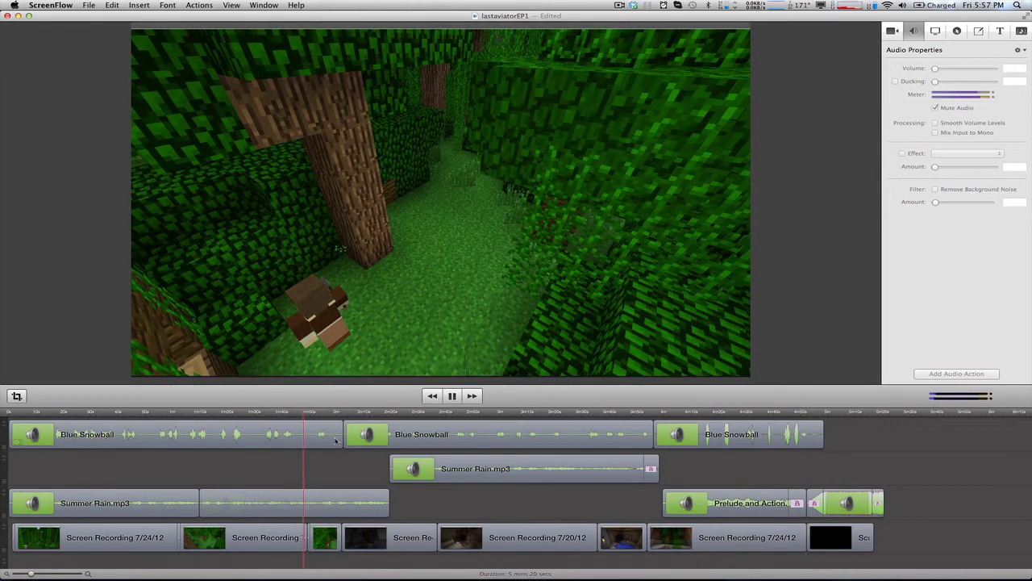
{"action": "key", "text": "space"}
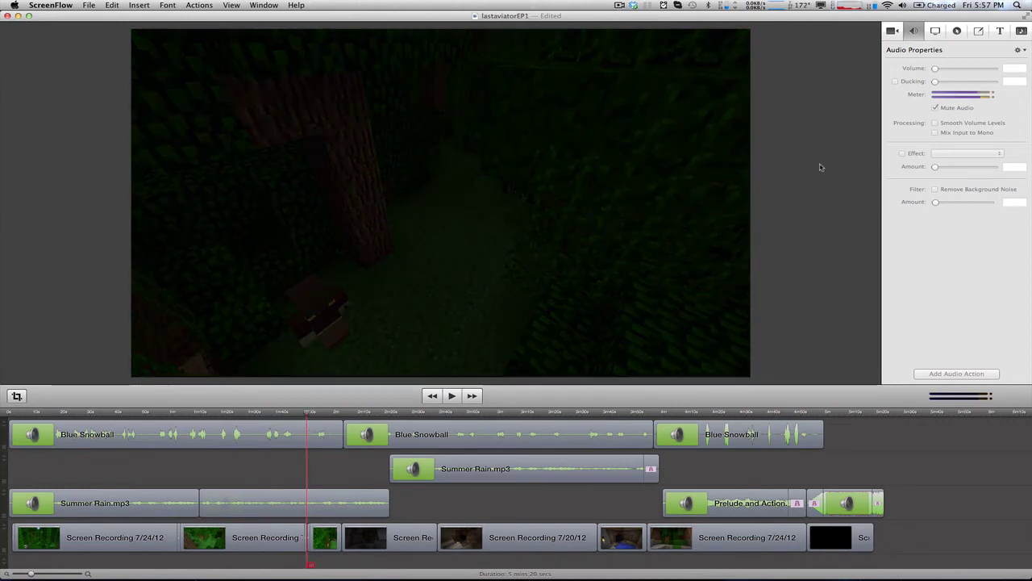
Step: Play the forest hut scene from about 1m00s to about 1m14s
{"action": "left_click", "coordinate": [251, 415]}
{"action": "left_click", "coordinate": [207, 415]}
{"action": "left_click", "coordinate": [193, 414]}
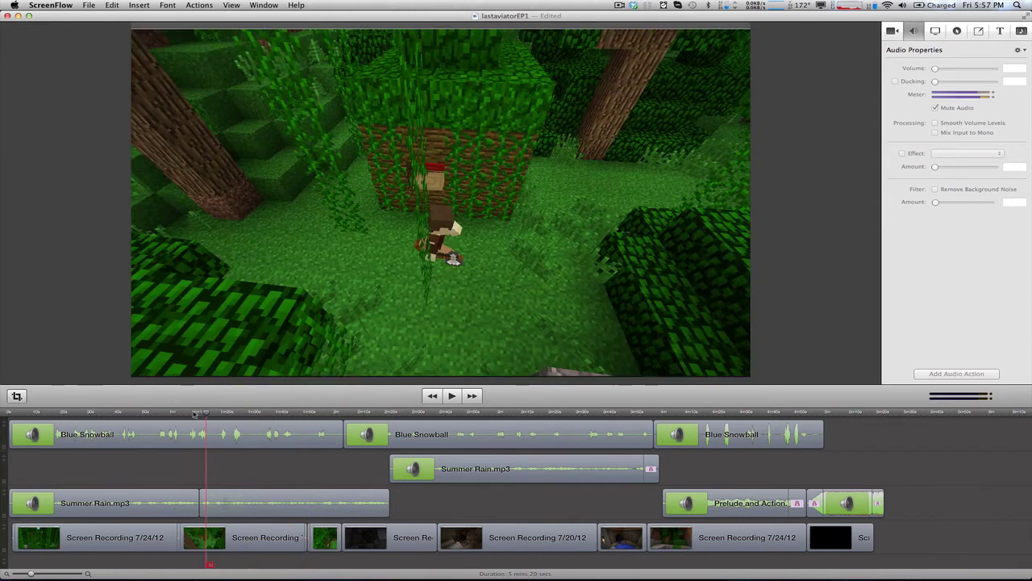
{"action": "left_click", "coordinate": [171, 413]}
{"action": "key", "text": "space"}
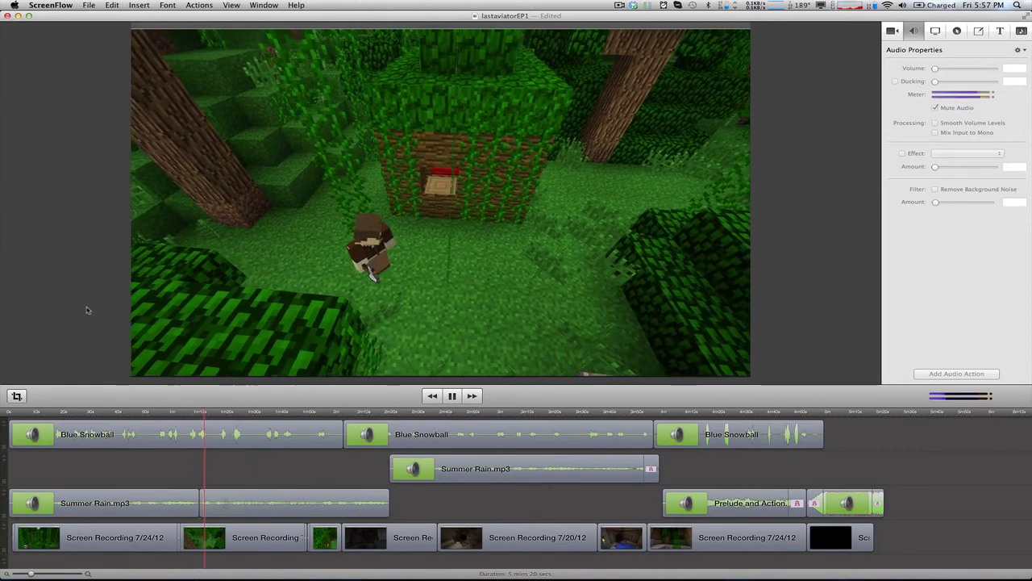
{"action": "key", "text": "space"}
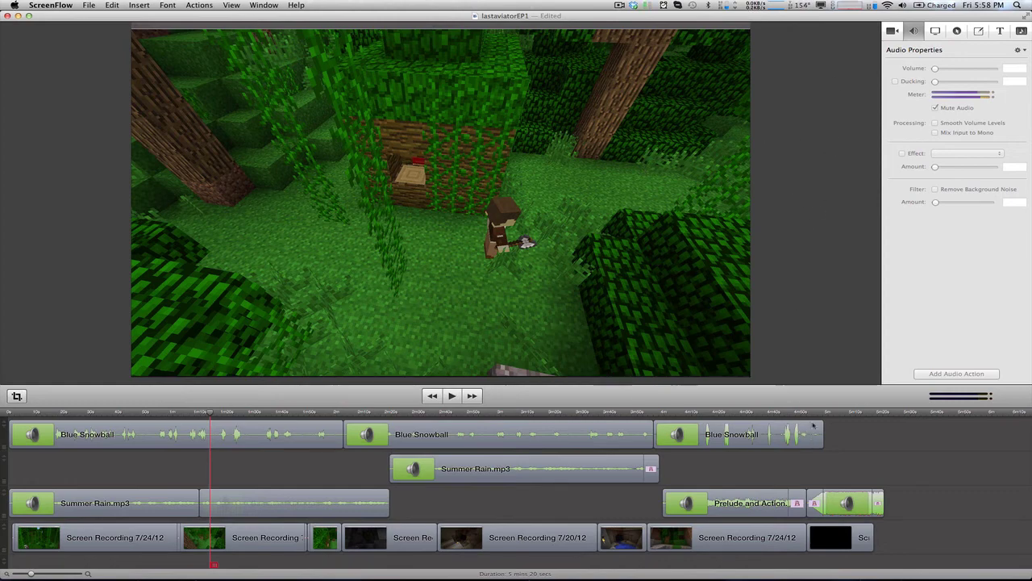
Step: View the song credits near the end of the timeline and the opening title credits, and minimize the lastaviatorEP1 window
{"action": "left_click", "coordinate": [842, 412]}
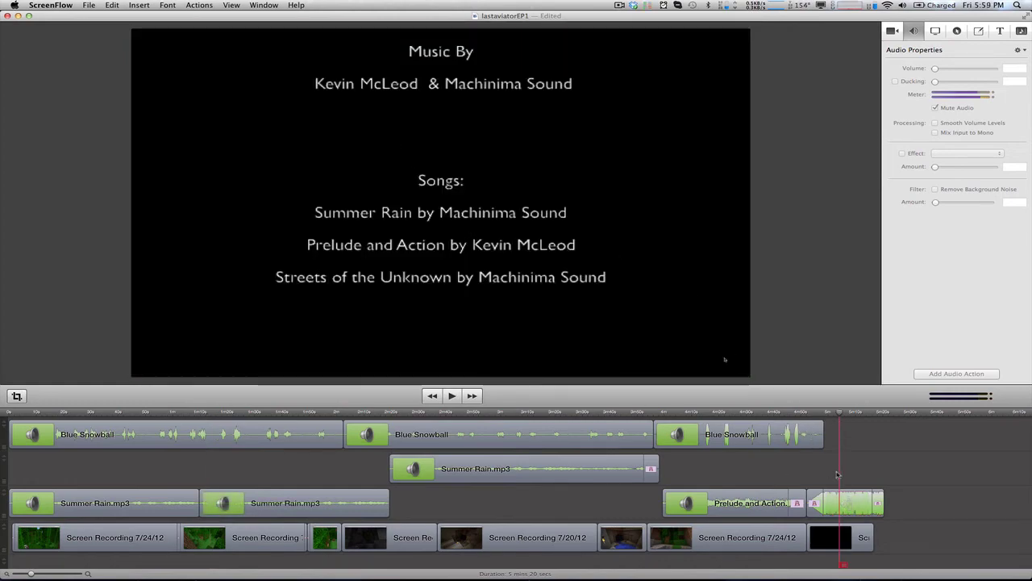
{"action": "left_click", "coordinate": [826, 413]}
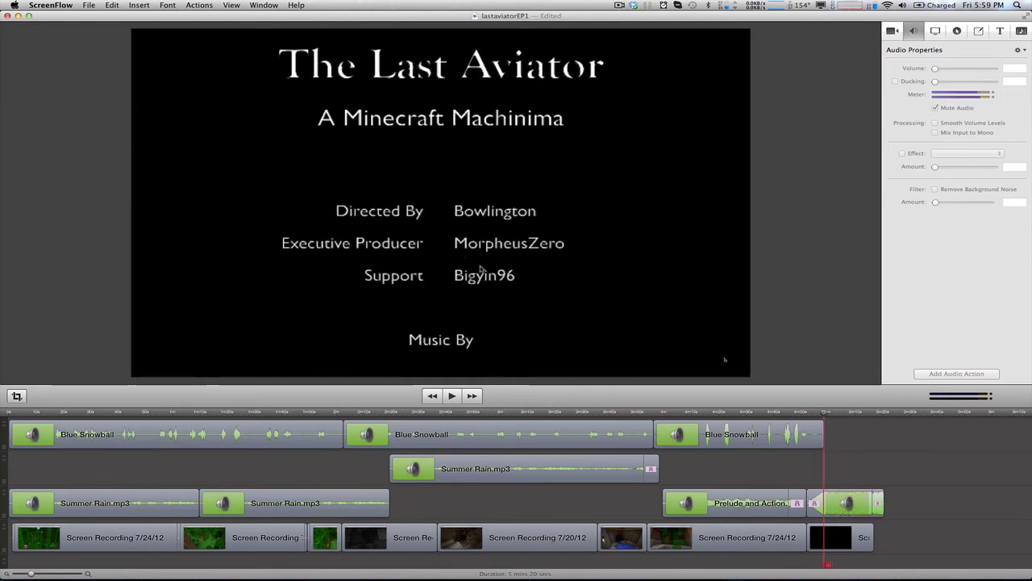
{"action": "left_click", "coordinate": [18, 15]}
{"action": "key", "text": "super+space"}
{"action": "type", "text": "las"}
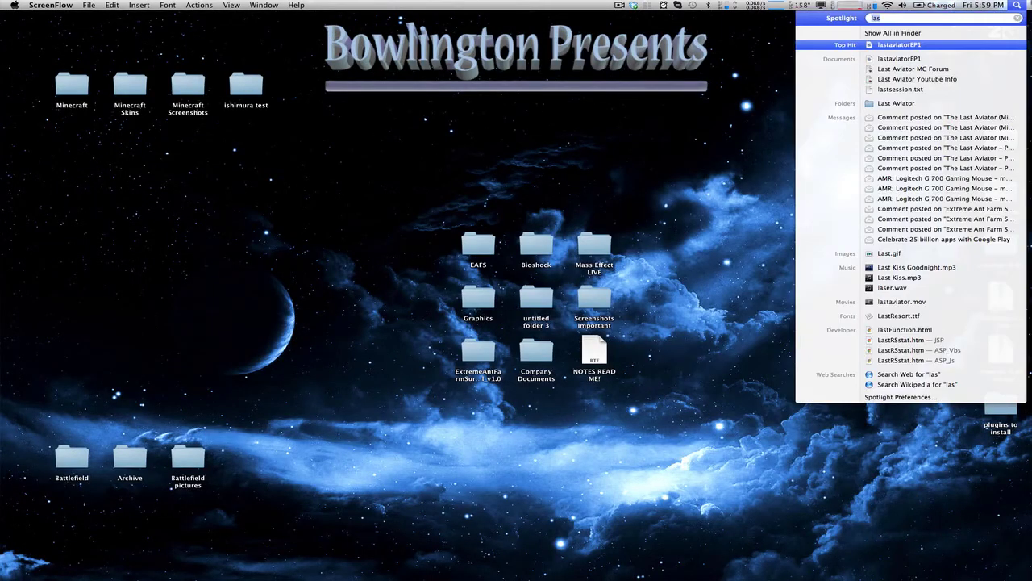
{"action": "key", "text": "BackSpace"}
{"action": "key", "text": "BackSpace"}
{"action": "key", "text": "BackSpace"}
{"action": "type", "text": "final"}
{"action": "key", "text": "Escape"}
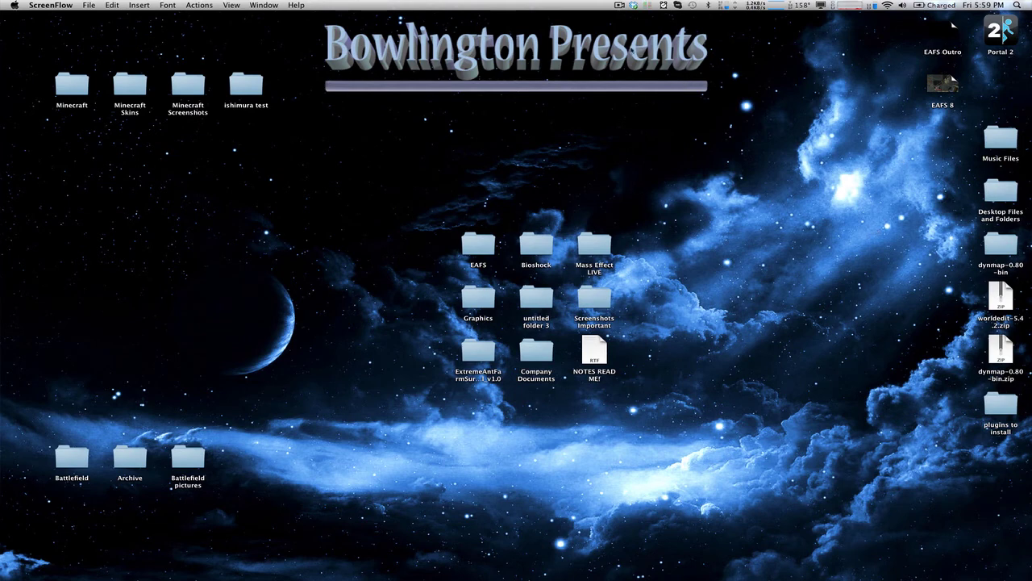
Step: Switch to Final Cut Pro with the LA Credits EP1 project showing
{"action": "left_click", "coordinate": [619, 6]}
{"action": "left_click", "coordinate": [742, 179]}
{"action": "mouse_move", "coordinate": [574, 572]}
{"action": "mouse_move", "coordinate": [746, 564]}
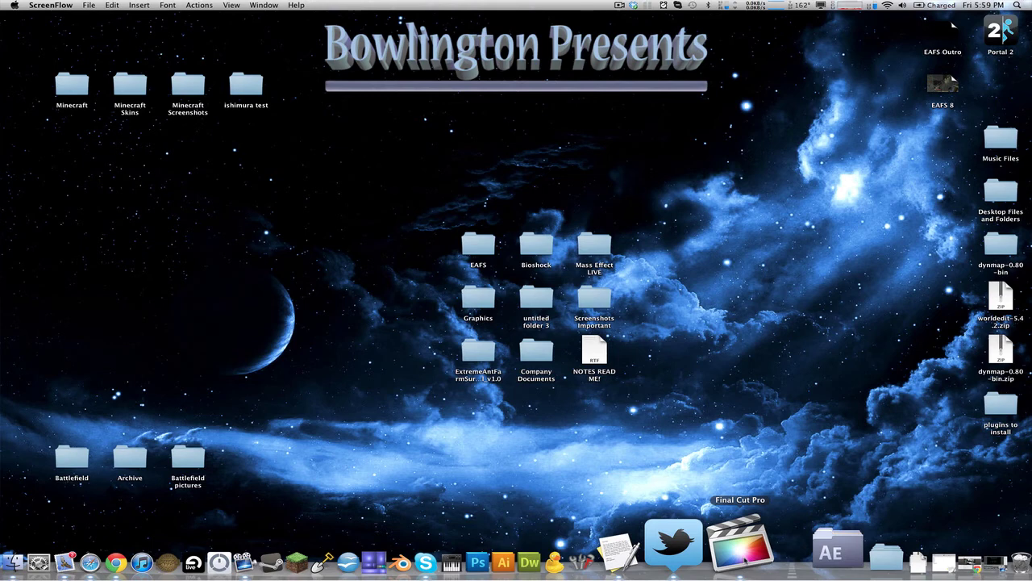
{"action": "left_click", "coordinate": [743, 555]}
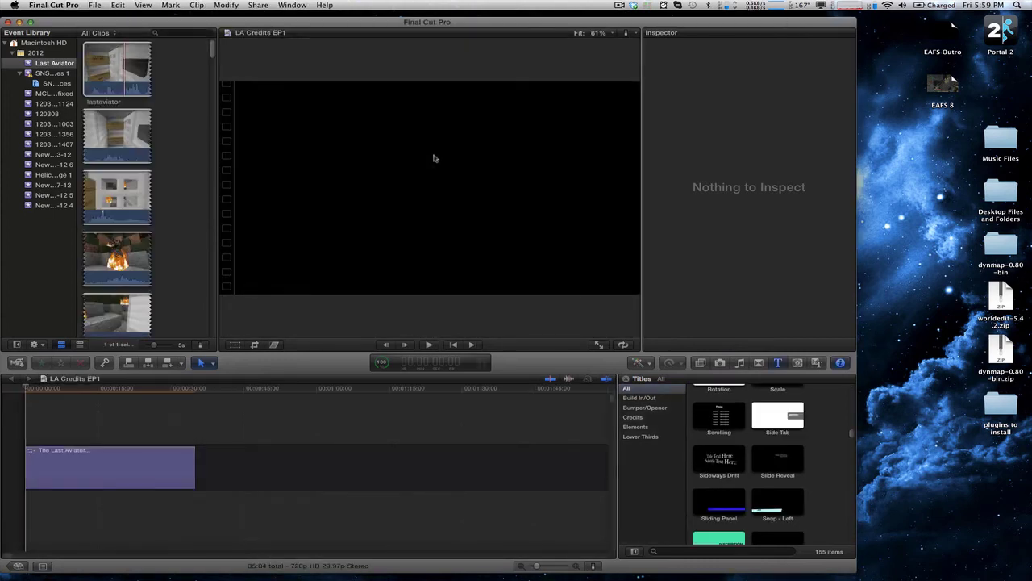
Step: Highlight the Scrolling title template and play the first few seconds of LA Credits EP1 from its start
{"action": "left_click", "coordinate": [723, 413]}
{"action": "left_click", "coordinate": [26, 402]}
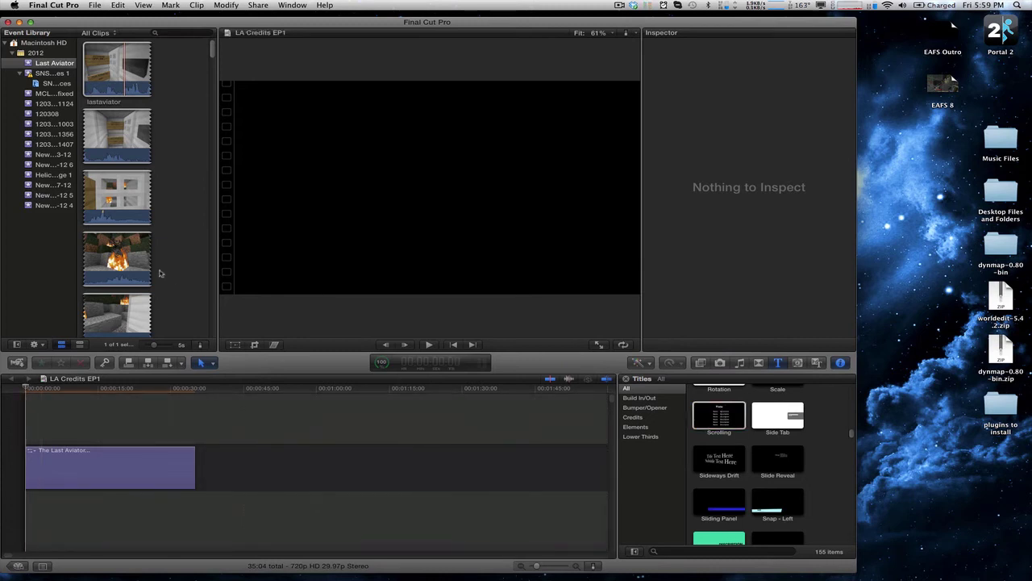
{"action": "key", "text": "space"}
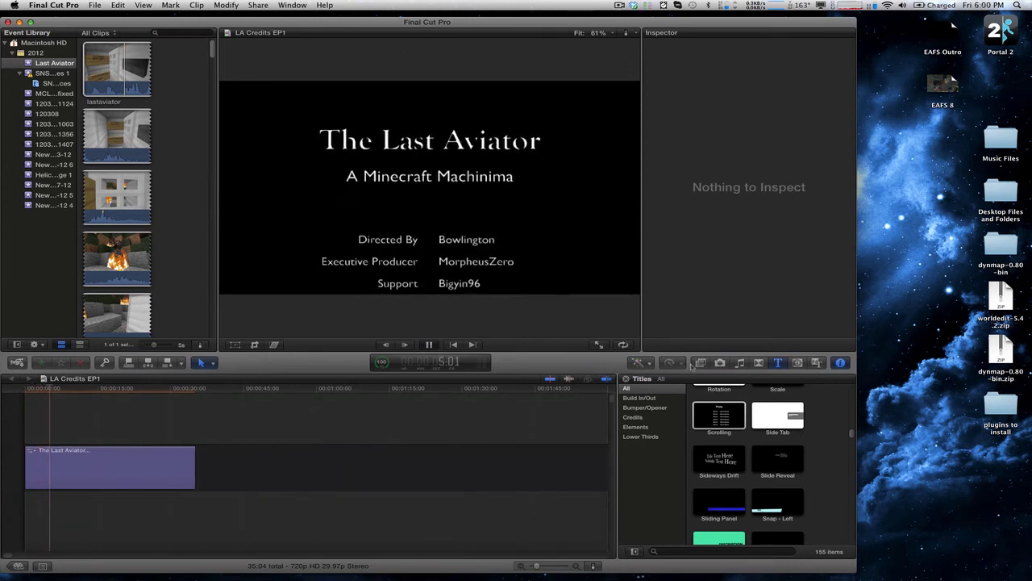
{"action": "key", "text": "space"}
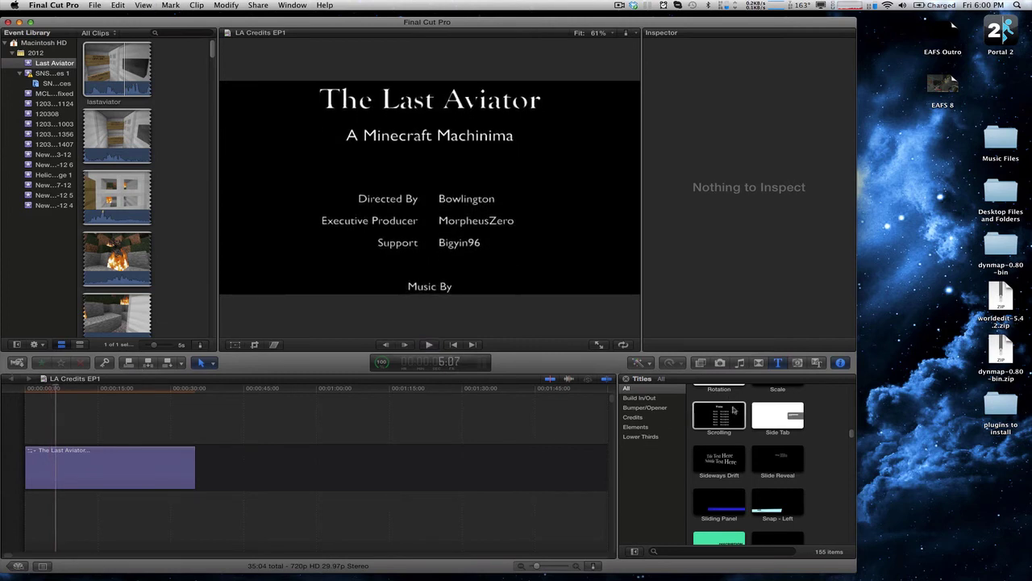
Step: Select the "A Minecraft Machinima" line in the credits title to show its text settings, and leave text editing
{"action": "scroll", "coordinate": [731, 406], "scroll_direction": "up", "scroll_amount": 2}
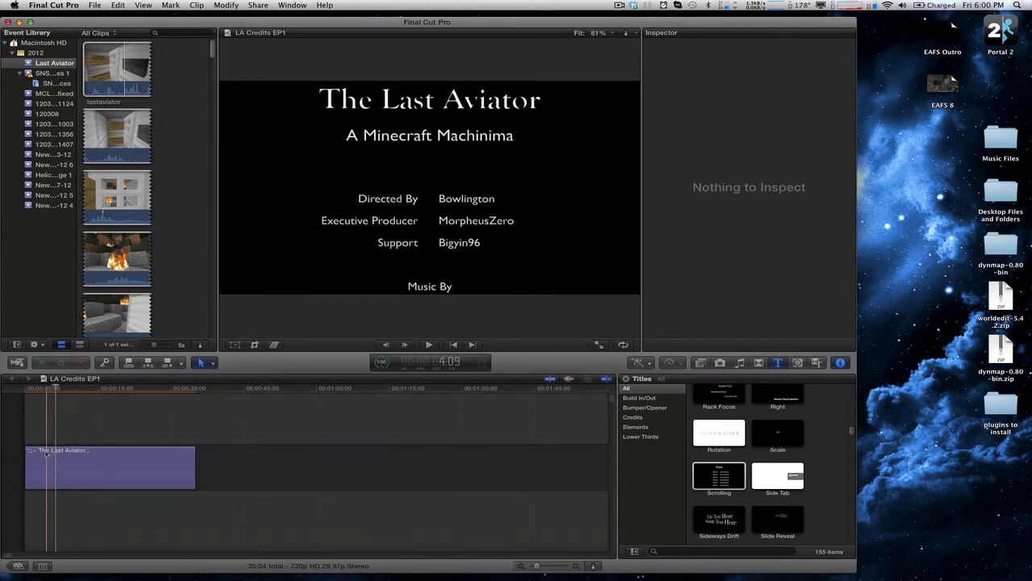
{"action": "left_click", "coordinate": [102, 427]}
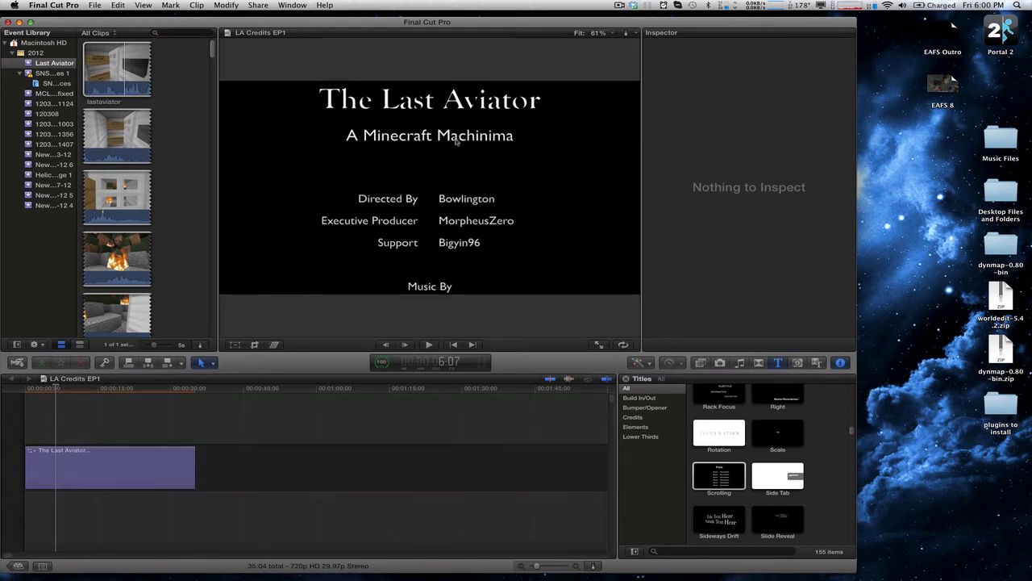
{"action": "double_click", "coordinate": [459, 137]}
{"action": "triple_click", "coordinate": [460, 142]}
{"action": "key", "text": "super+4"}
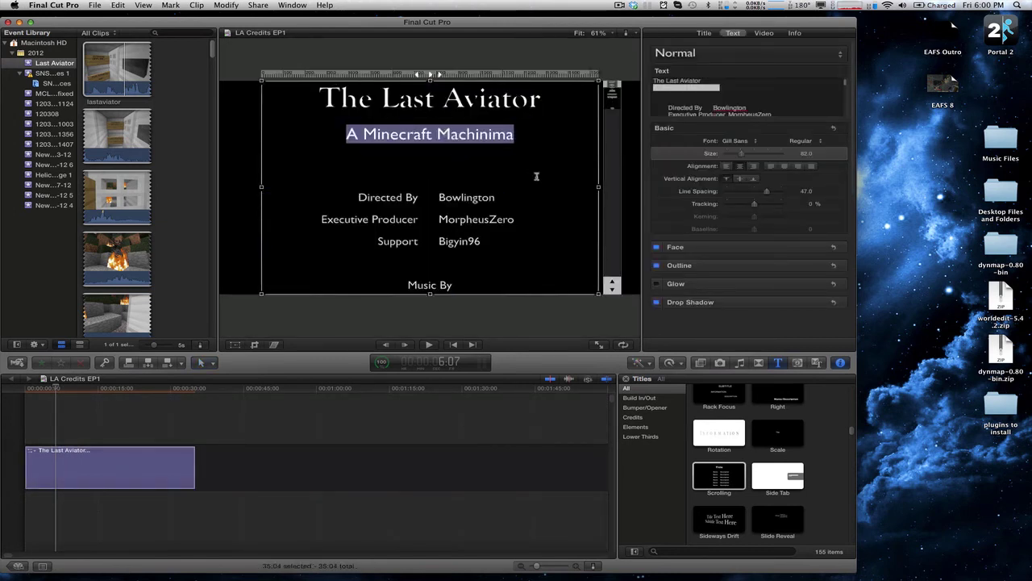
{"action": "left_click", "coordinate": [441, 314]}
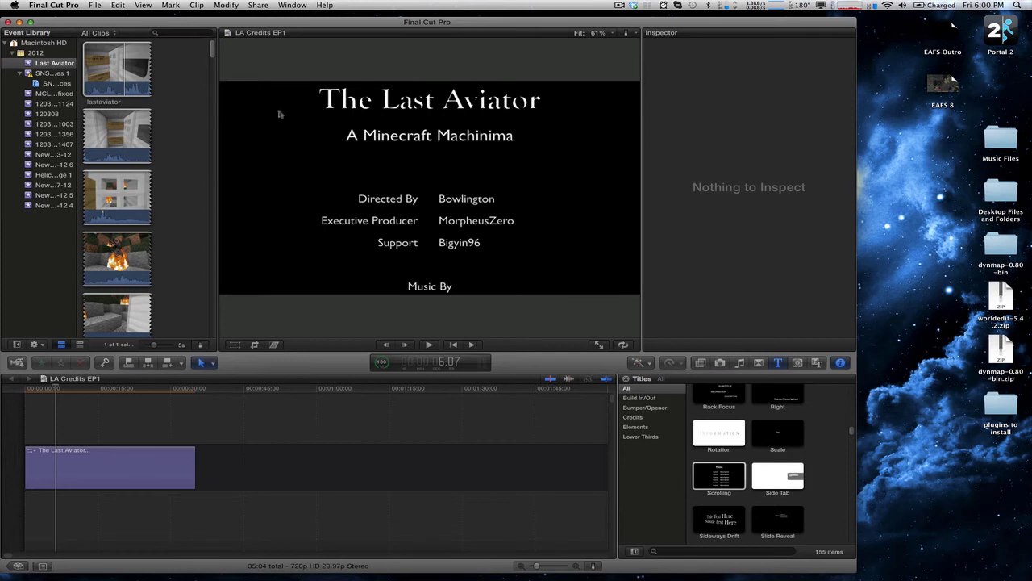
Step: Play the scrolling credits full screen through the recruitment message, return to the project's start and close the Final Cut Pro window
{"action": "left_click", "coordinate": [600, 345]}
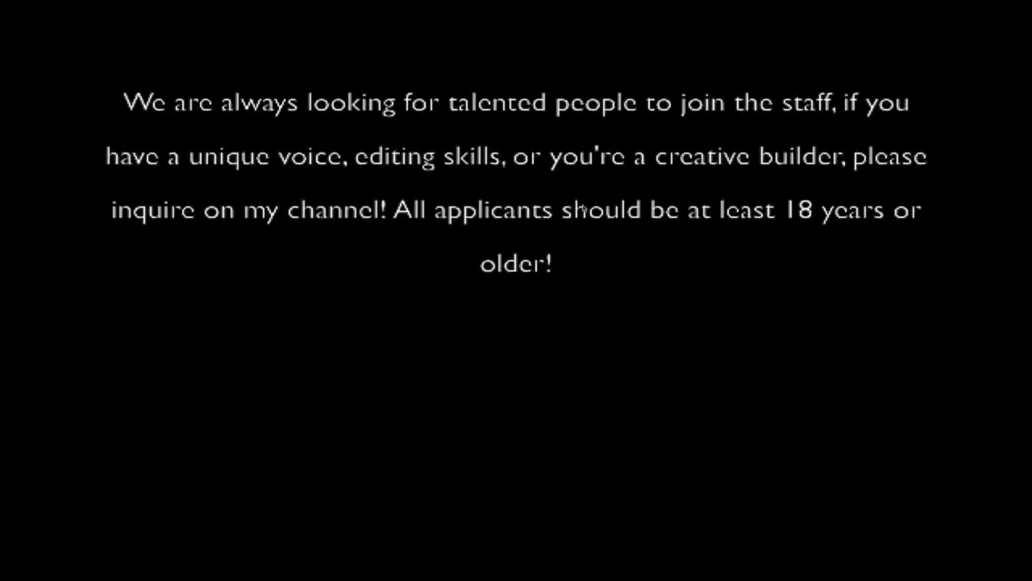
{"action": "key", "text": "Escape"}
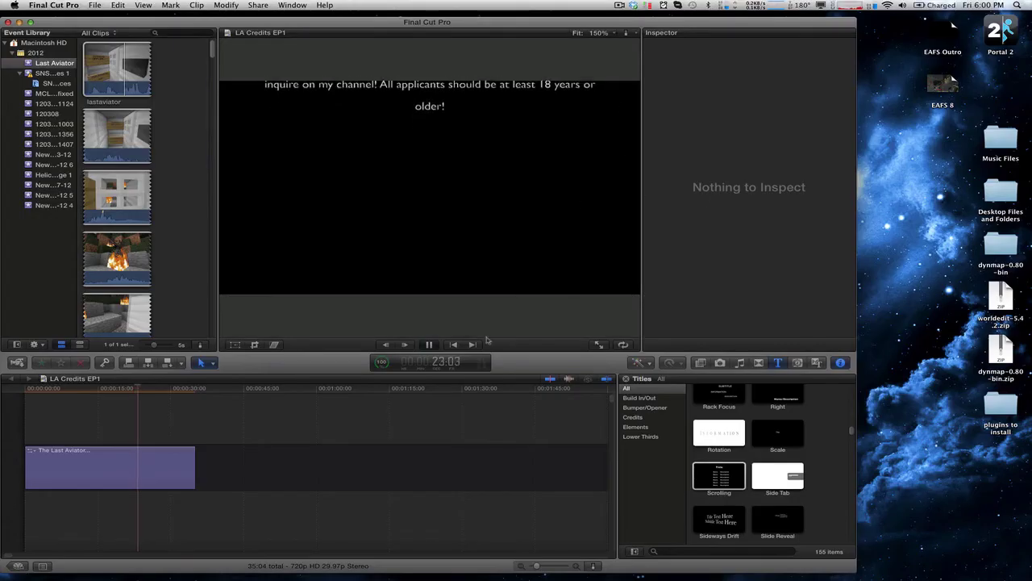
{"action": "key", "text": "space"}
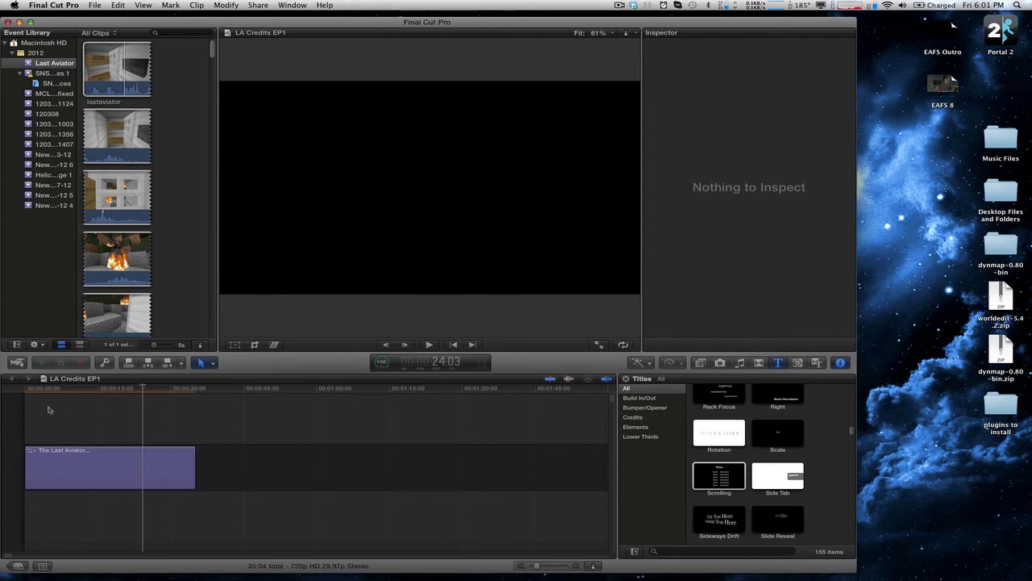
{"action": "left_click", "coordinate": [26, 389]}
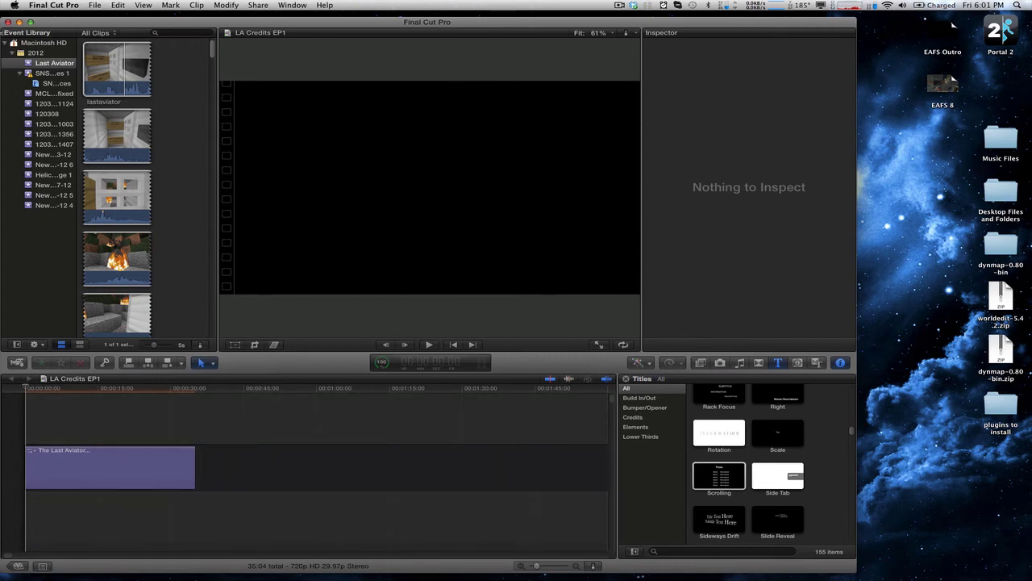
{"action": "left_click", "coordinate": [8, 22]}
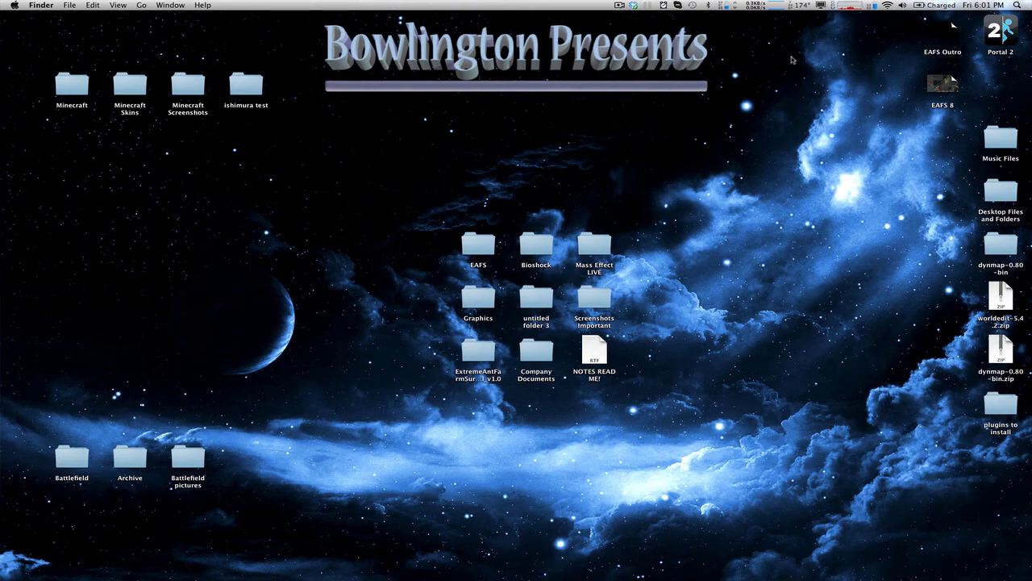
Step: Look through the applications in the Adobe Suite folder and the instruments in the Native Instruments folder
{"action": "mouse_move", "coordinate": [511, 556]}
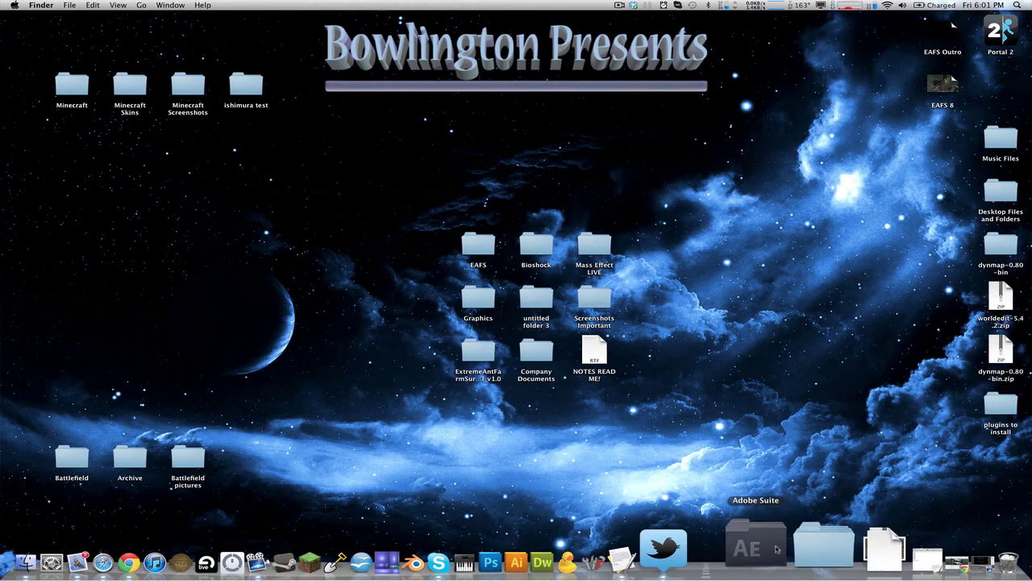
{"action": "left_click", "coordinate": [777, 548]}
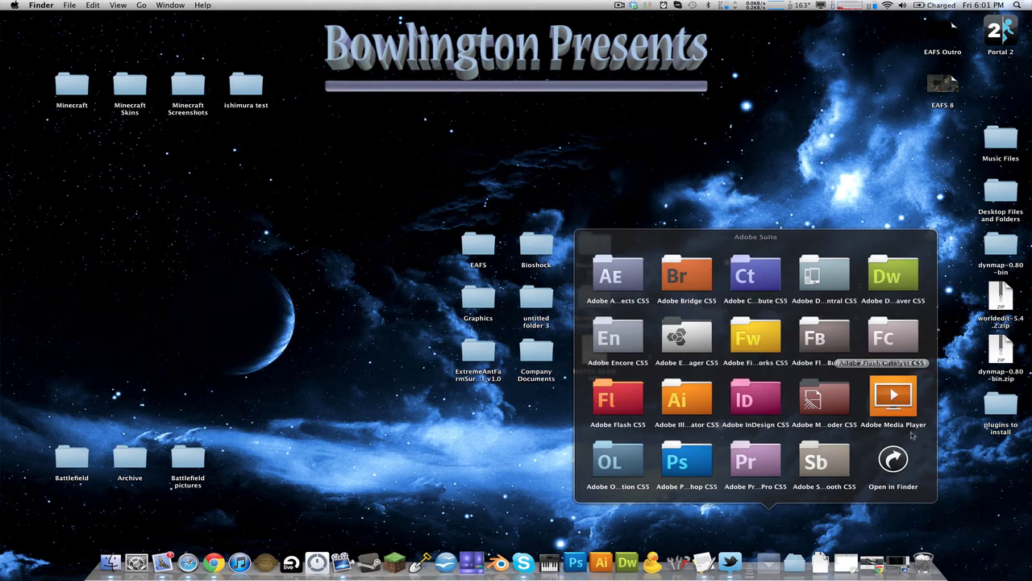
{"action": "left_click", "coordinate": [777, 555]}
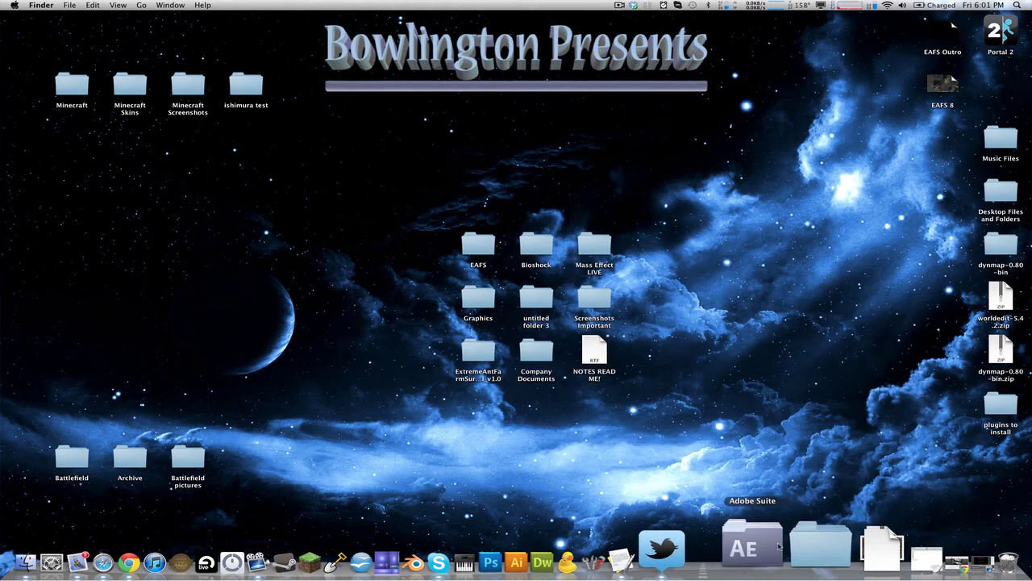
{"action": "left_click", "coordinate": [795, 546]}
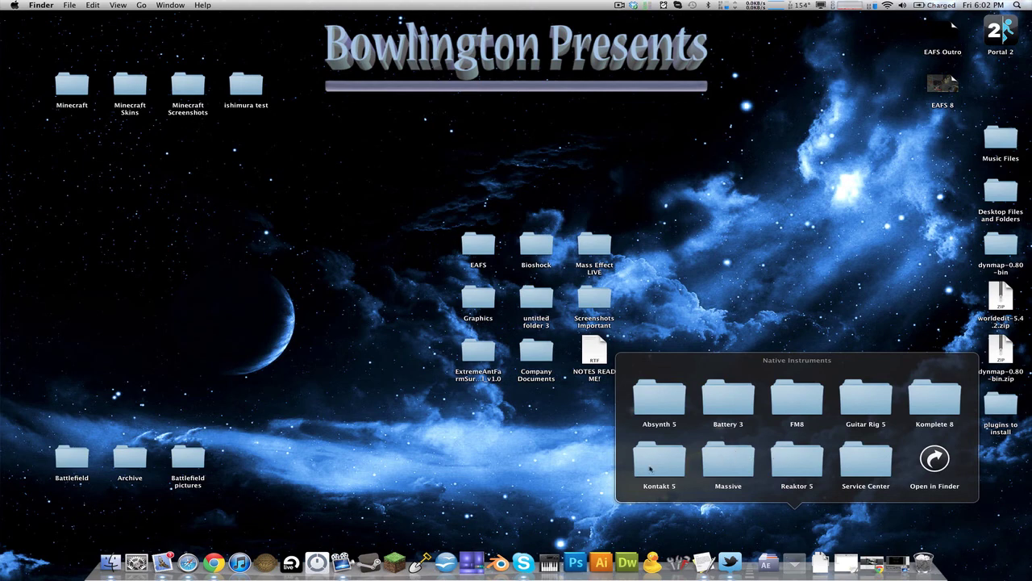
{"action": "left_click", "coordinate": [794, 562]}
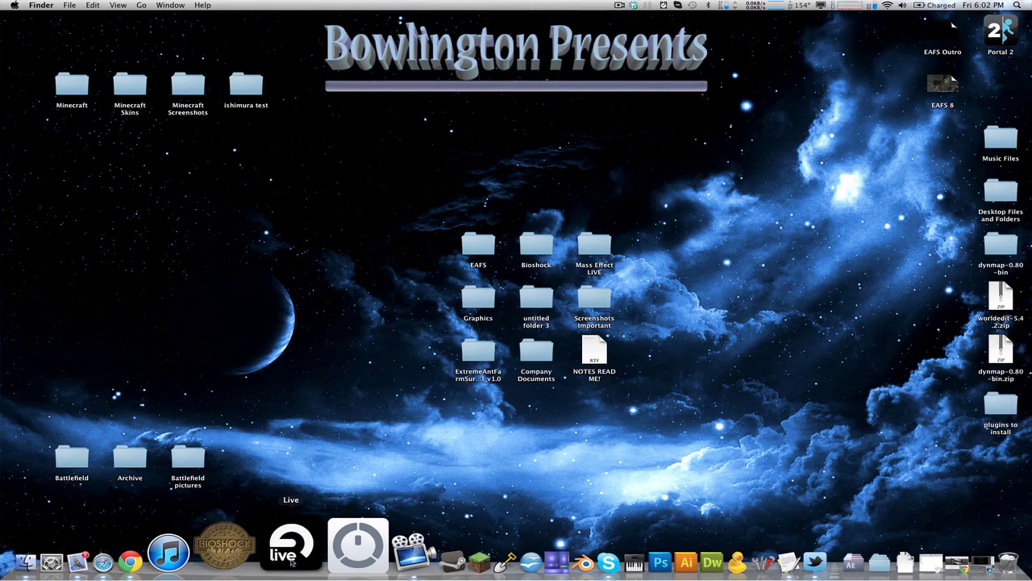
Step: Switch to Live with the creepersgonnacreep project and clear the clip selection in the arrangement
{"action": "left_click", "coordinate": [292, 558]}
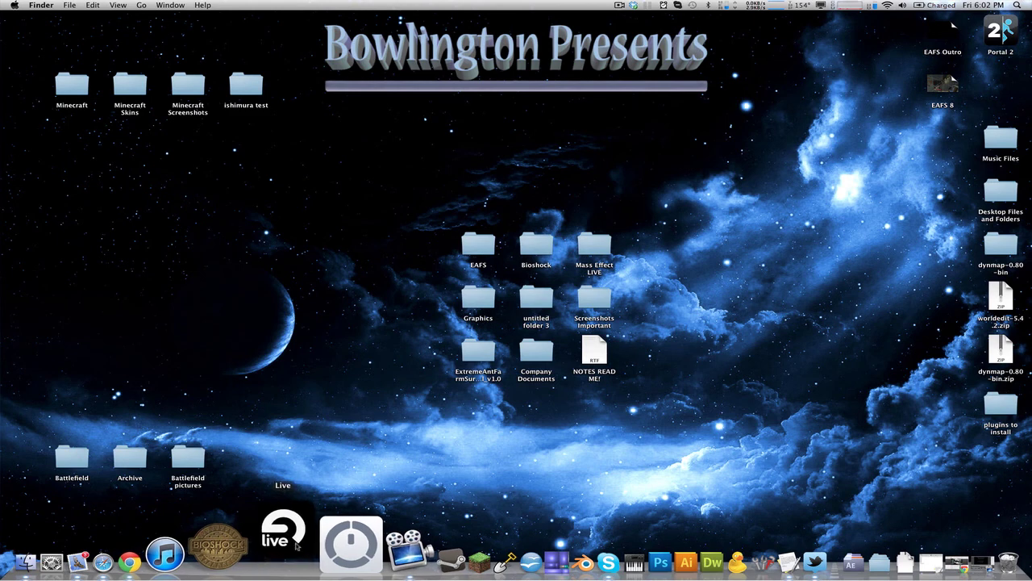
{"action": "right_click", "coordinate": [293, 534]}
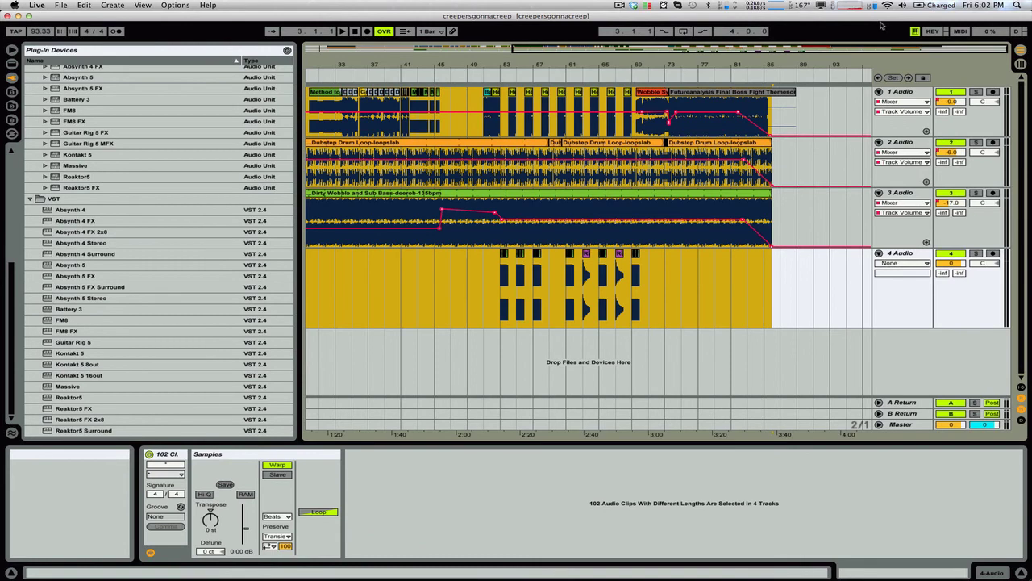
{"action": "left_click", "coordinate": [640, 290]}
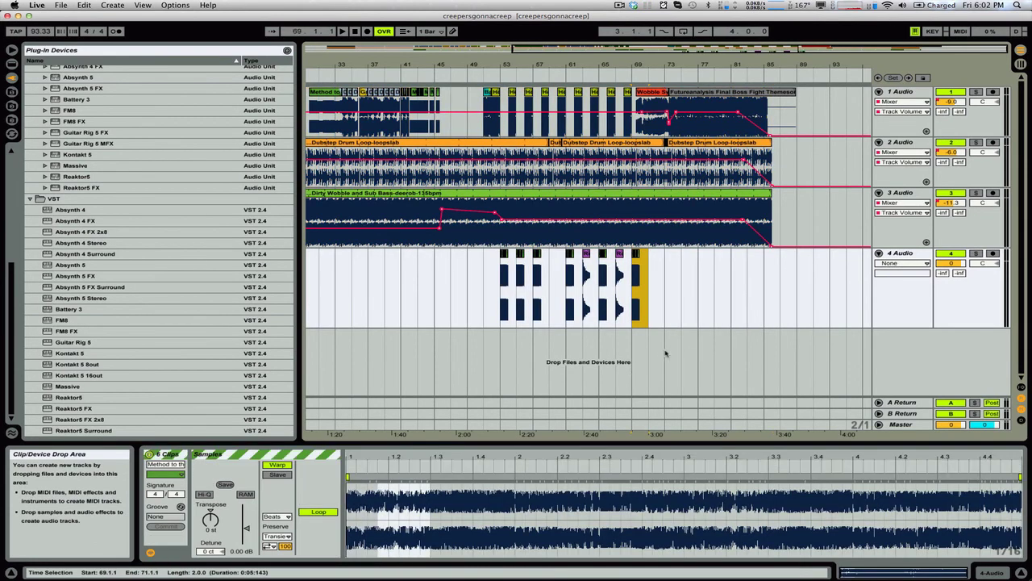
{"action": "left_click", "coordinate": [430, 354]}
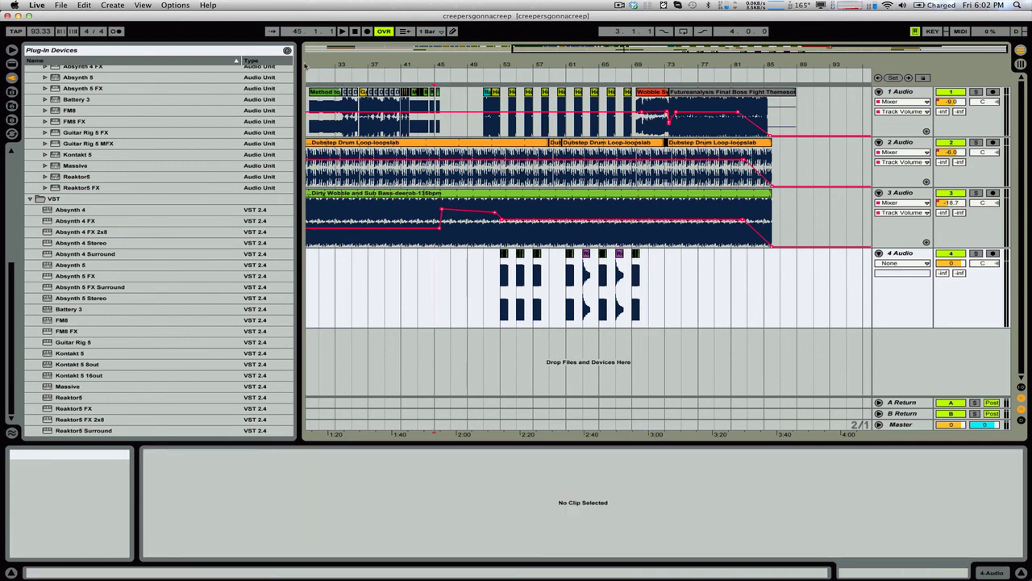
Step: Play a short passage of the arrangement from just before bar 33, stop playback and fit the whole song in view
{"action": "left_click", "coordinate": [308, 74]}
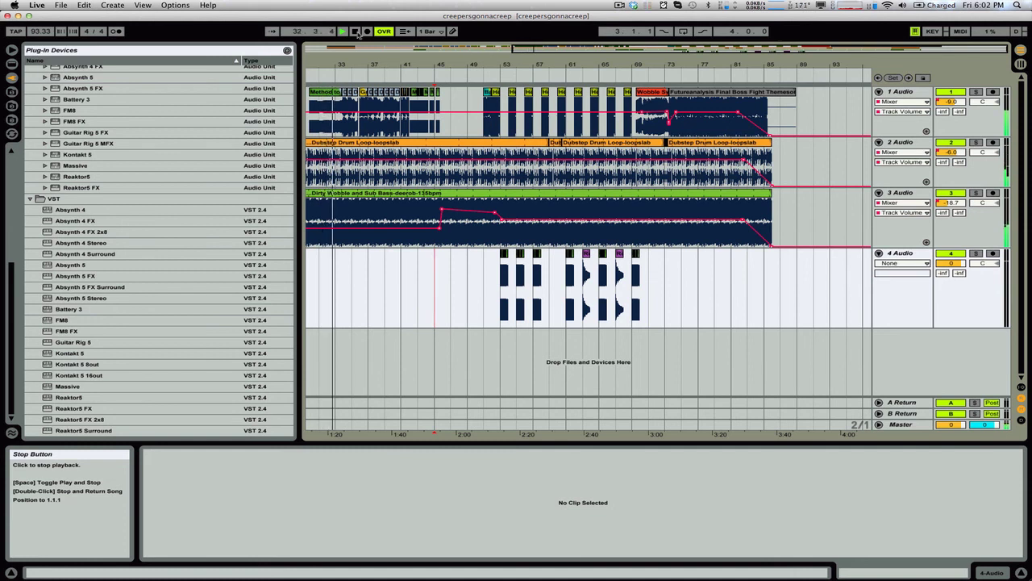
{"action": "key", "text": "space"}
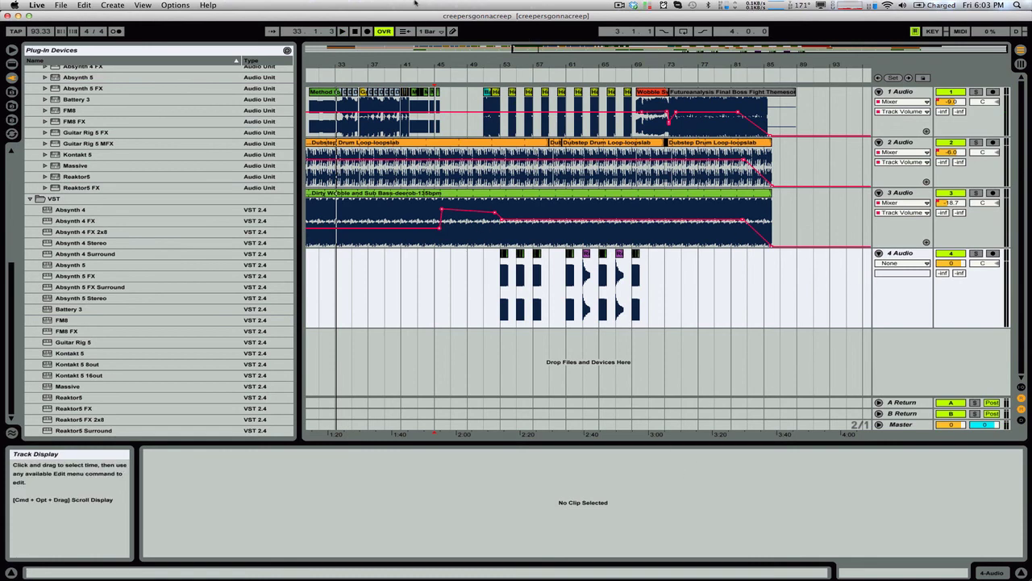
{"action": "double_click", "coordinate": [382, 50]}
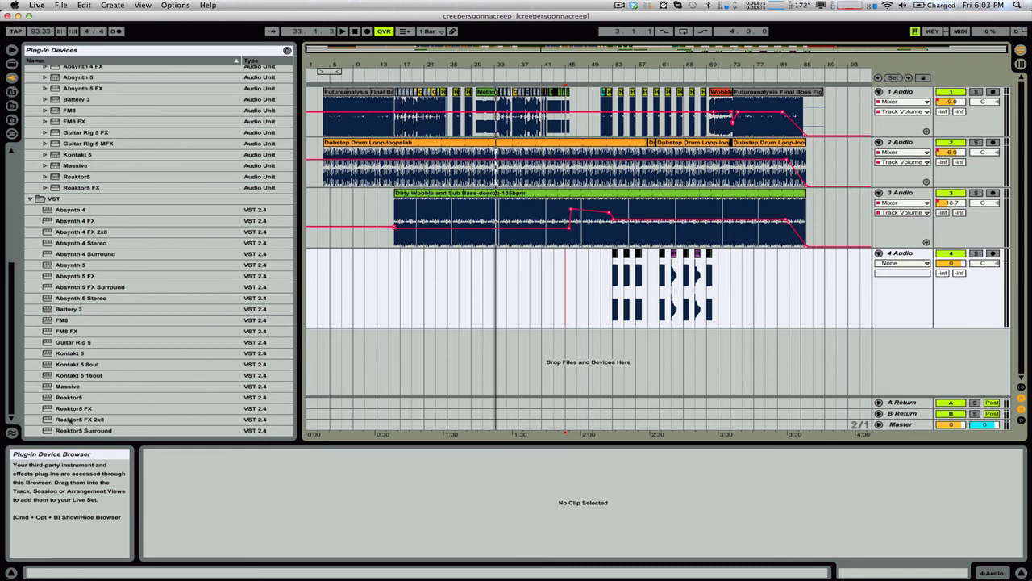
Step: Look through the third-party plug-in devices and Live's own audio effects in the browser
{"action": "key", "text": "super+alt+l"}
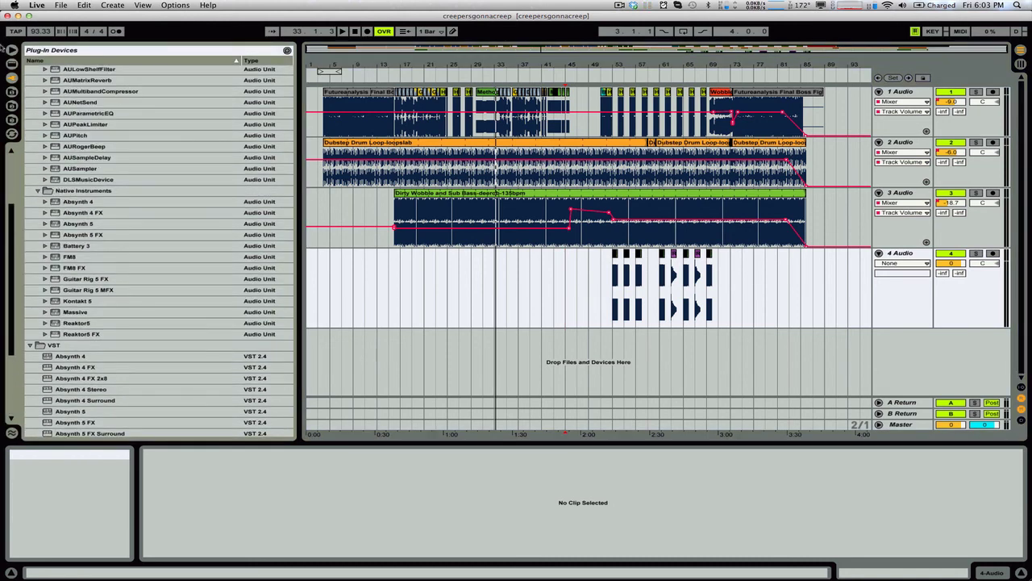
{"action": "scroll", "coordinate": [150, 304], "scroll_direction": "down", "scroll_amount": 5}
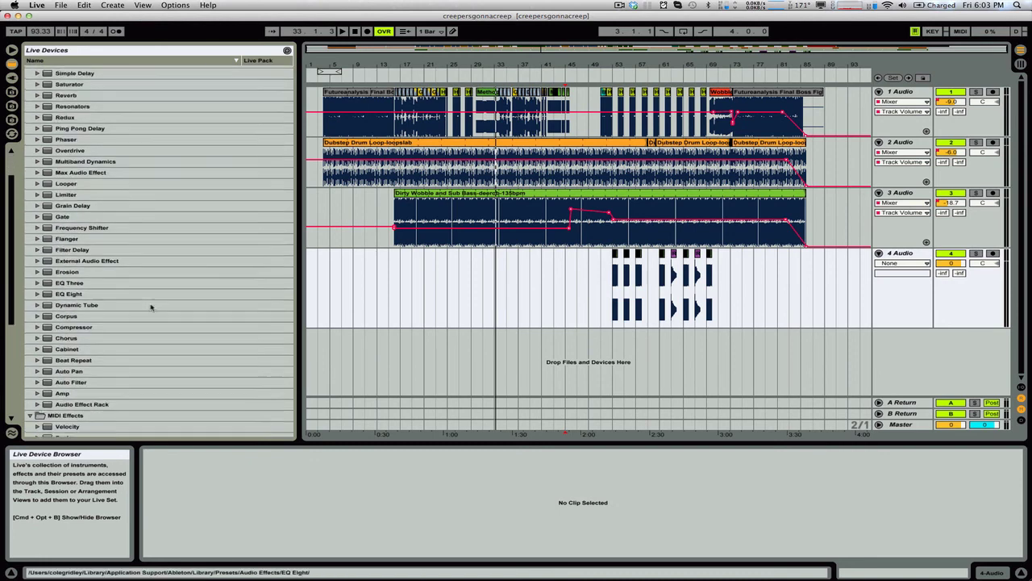
{"action": "scroll", "coordinate": [154, 299], "scroll_direction": "up", "scroll_amount": 6}
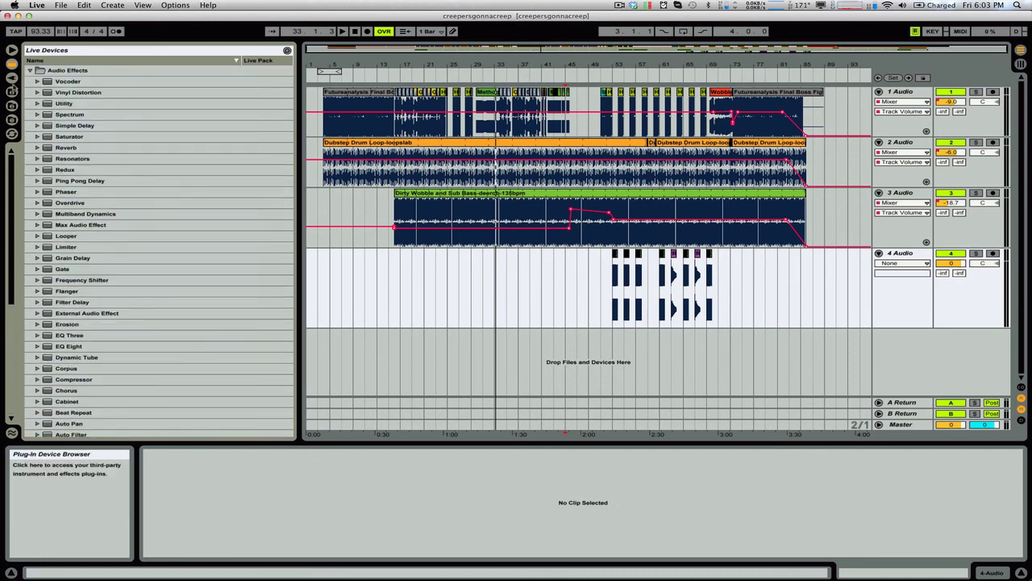
Step: Look through the file browsers, including the Desktop folders and the Library instrument presets, and return to the plug-in devices
{"action": "left_click", "coordinate": [11, 91]}
{"action": "left_click", "coordinate": [12, 105]}
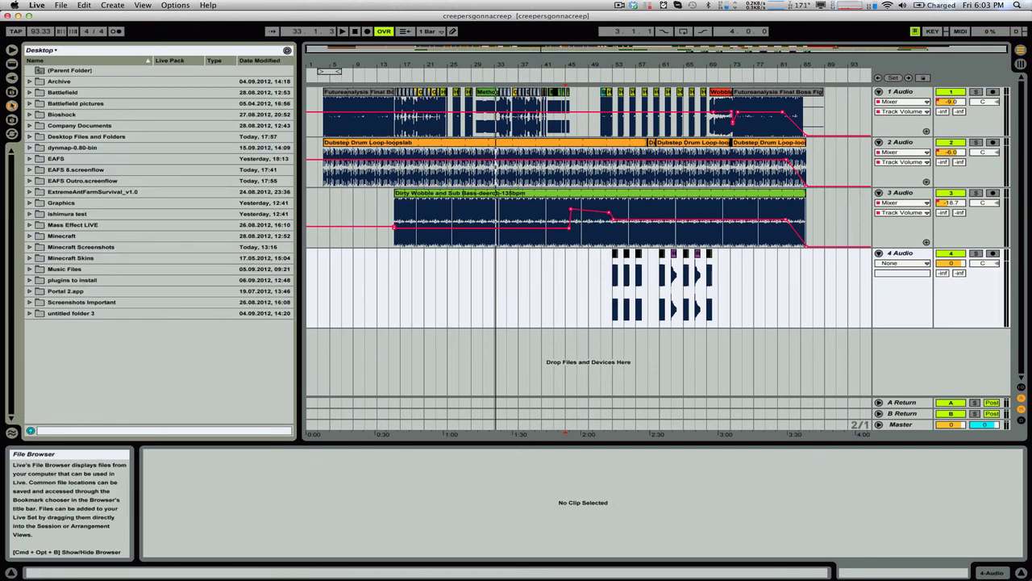
{"action": "left_click", "coordinate": [11, 119]}
{"action": "left_click", "coordinate": [12, 91]}
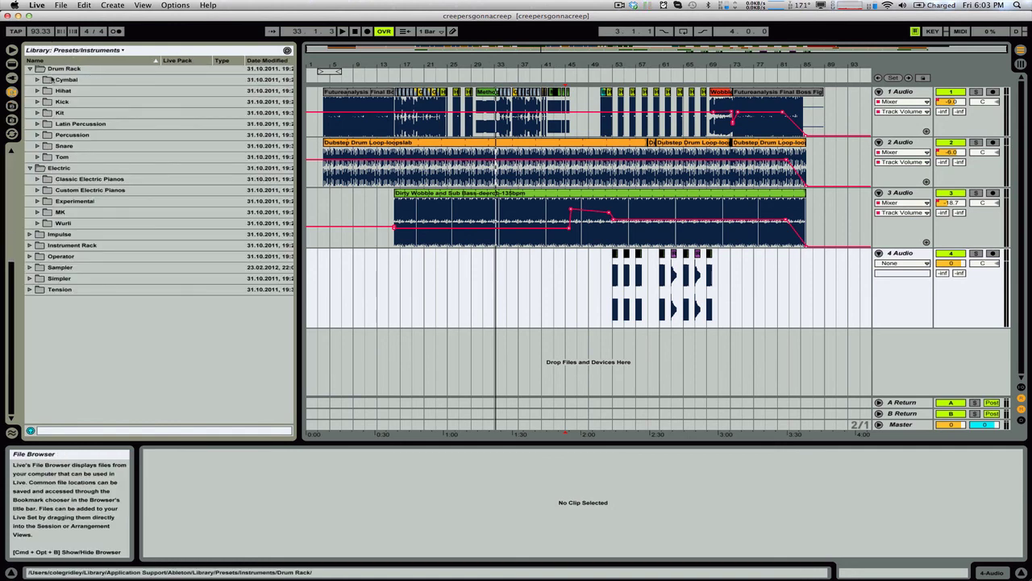
{"action": "left_click", "coordinate": [11, 77]}
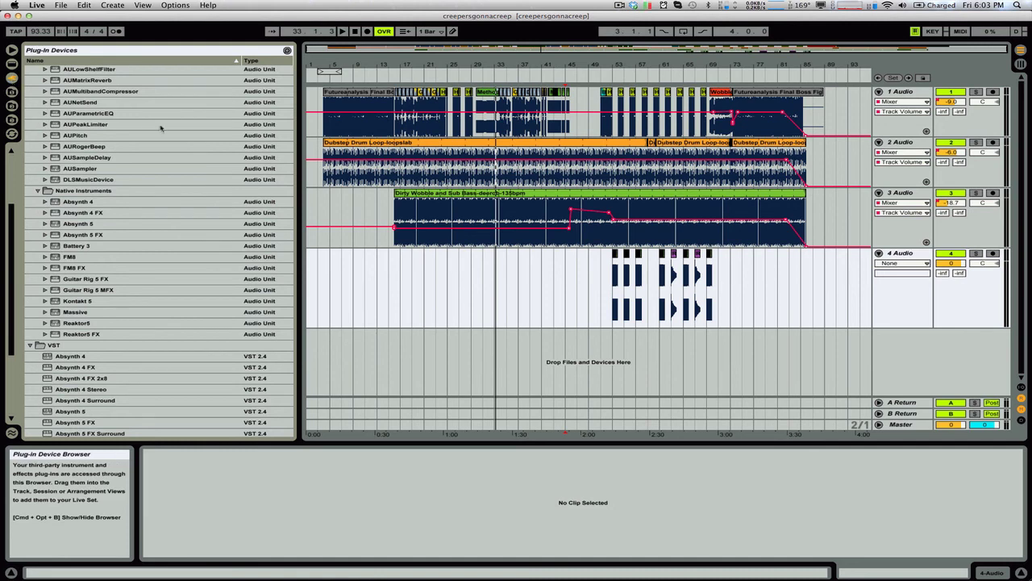
Step: Hide and reshow the browser, revisit its devices, plug-ins and instrument presets, and close the creepersgonnacreep project window
{"action": "left_click", "coordinate": [11, 50]}
{"action": "left_click", "coordinate": [11, 50]}
{"action": "left_click", "coordinate": [11, 64]}
{"action": "left_click", "coordinate": [11, 77]}
{"action": "left_click", "coordinate": [11, 91]}
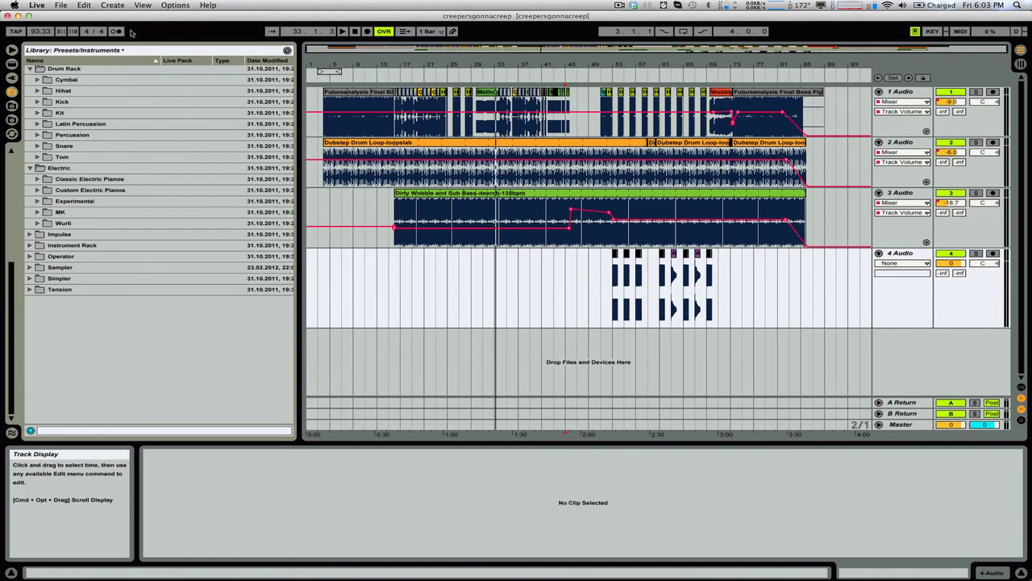
{"action": "left_click", "coordinate": [7, 15]}
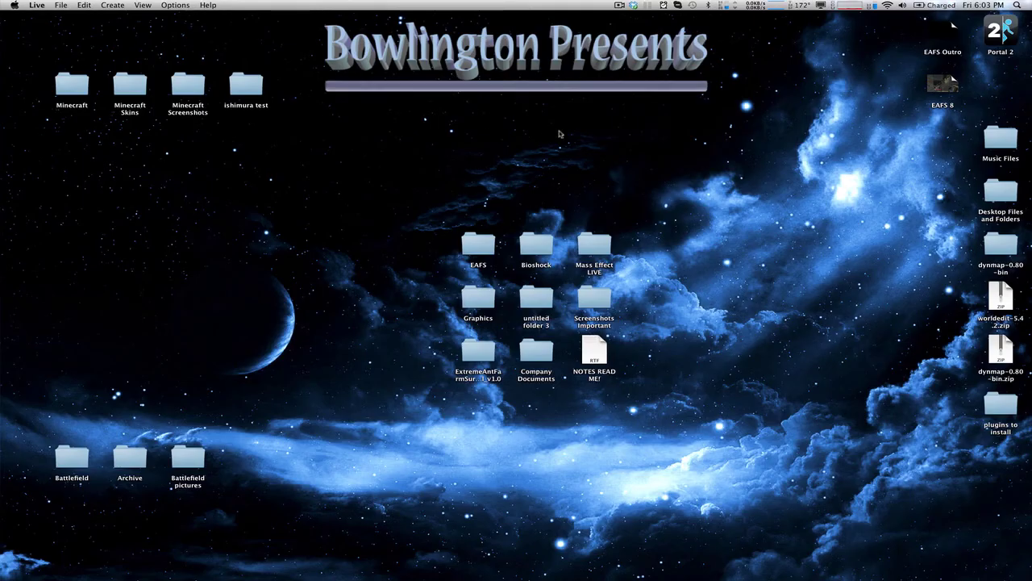